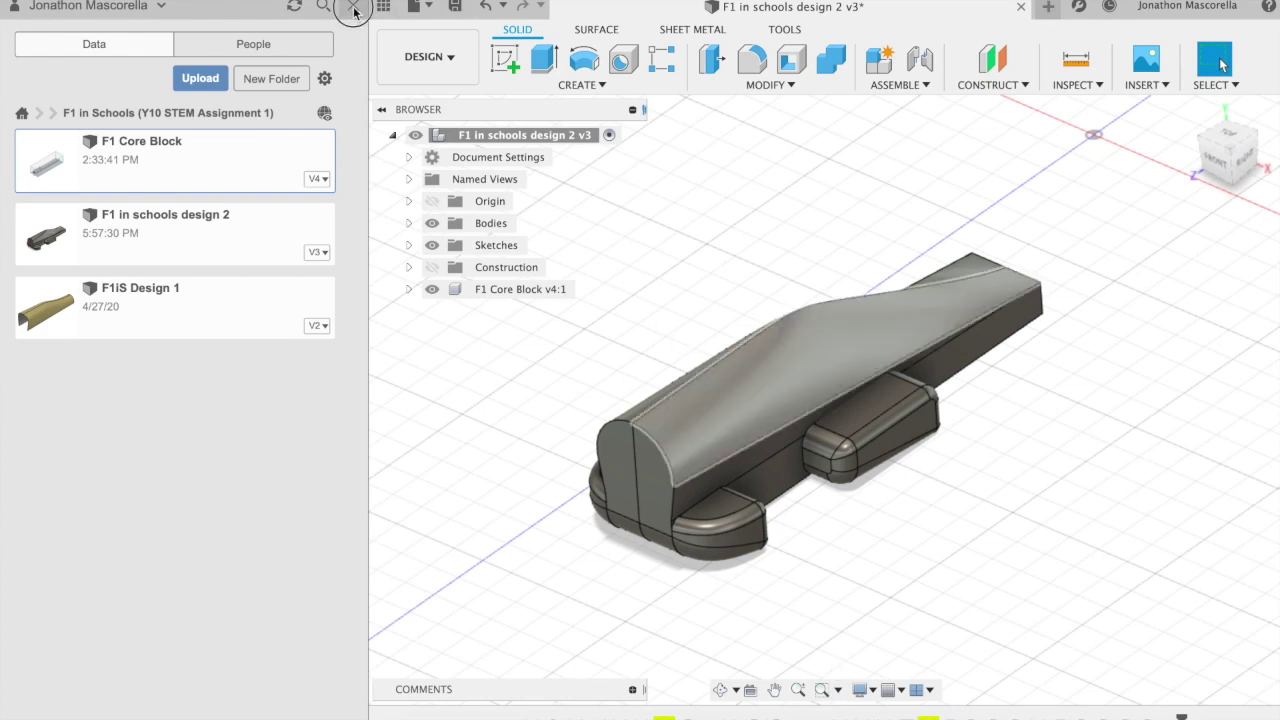
Close the Data panel and start a sketch on the car body's flat end face.
click(353, 10)
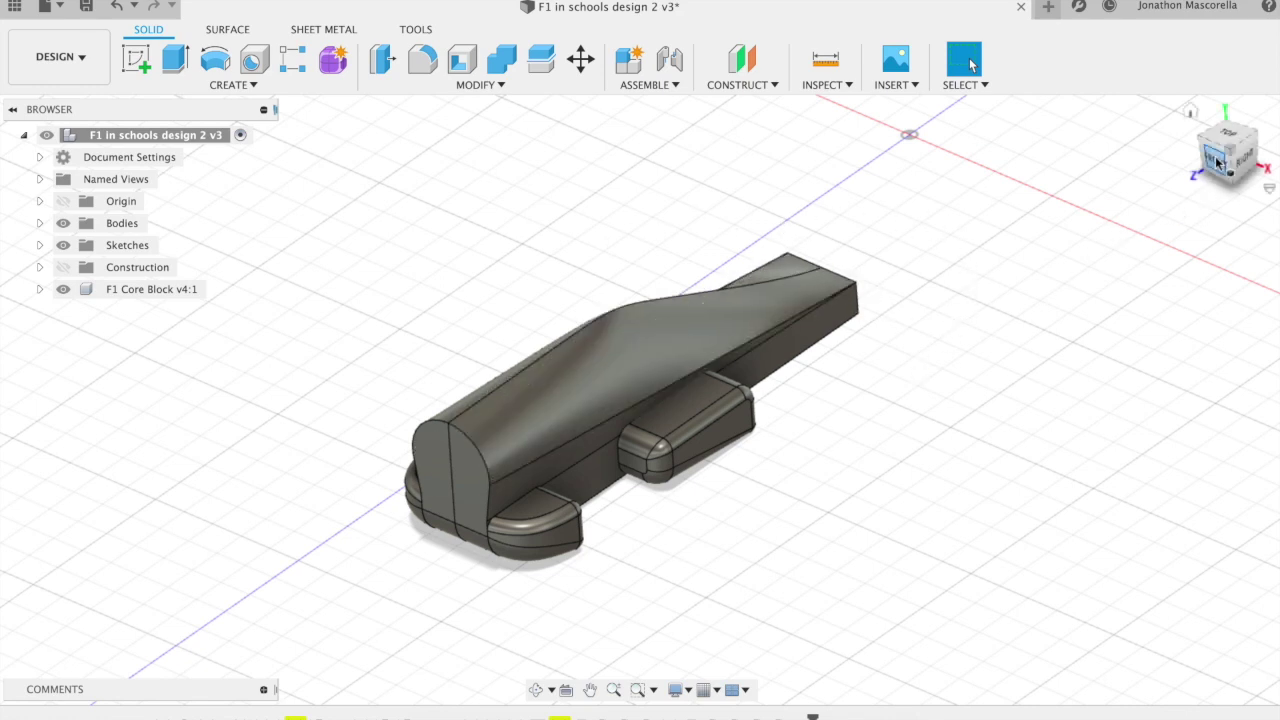
click(136, 59)
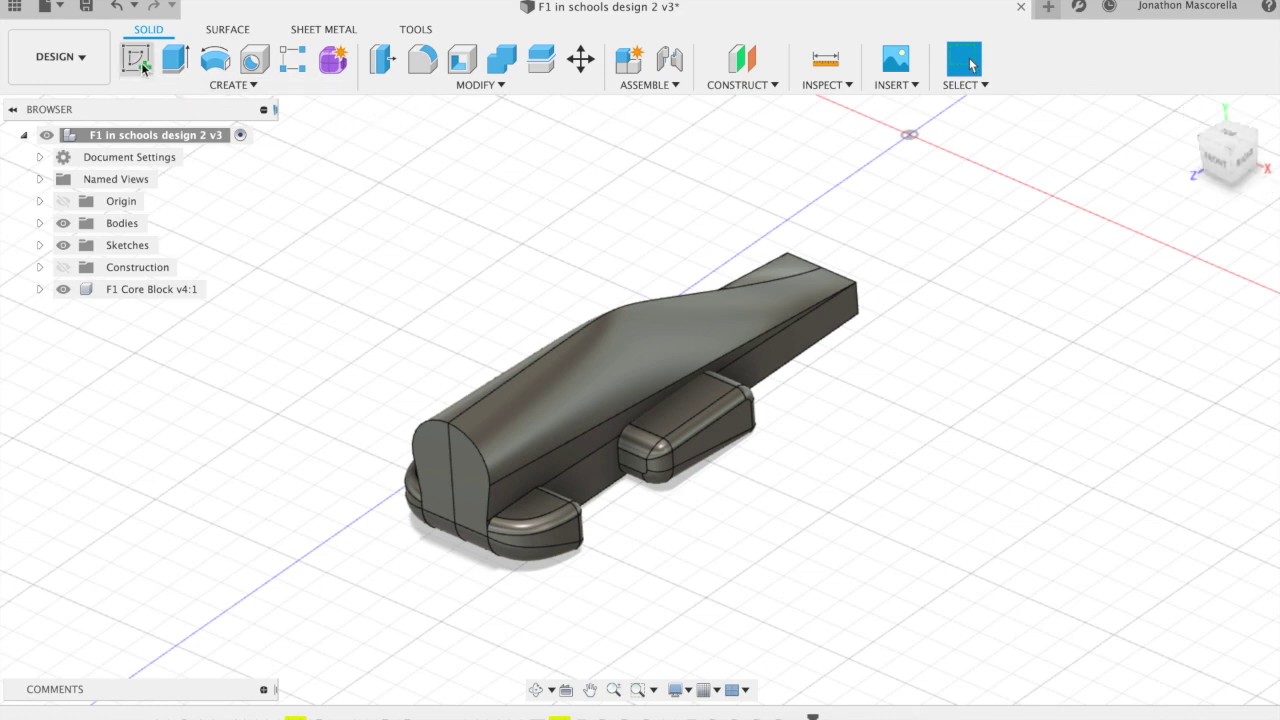
click(456, 463)
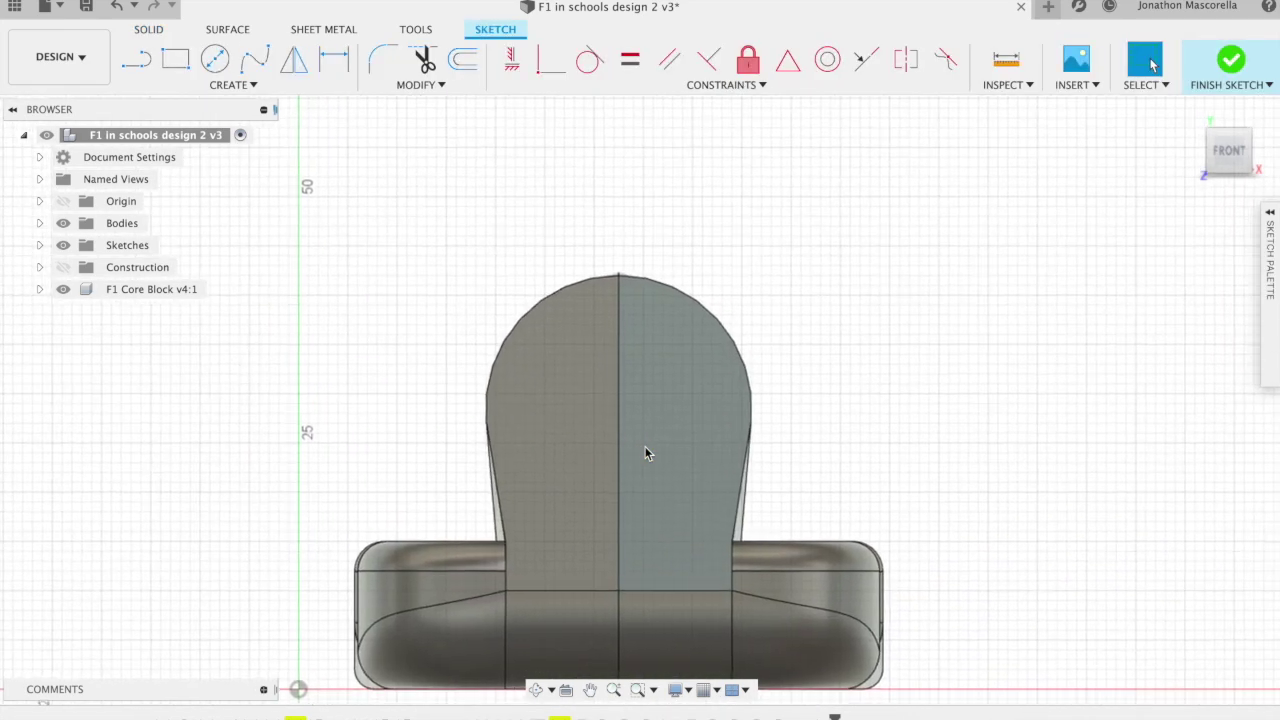
Project the body's vertical centre edge and the left and right top arcs into the sketch.
click(232, 84)
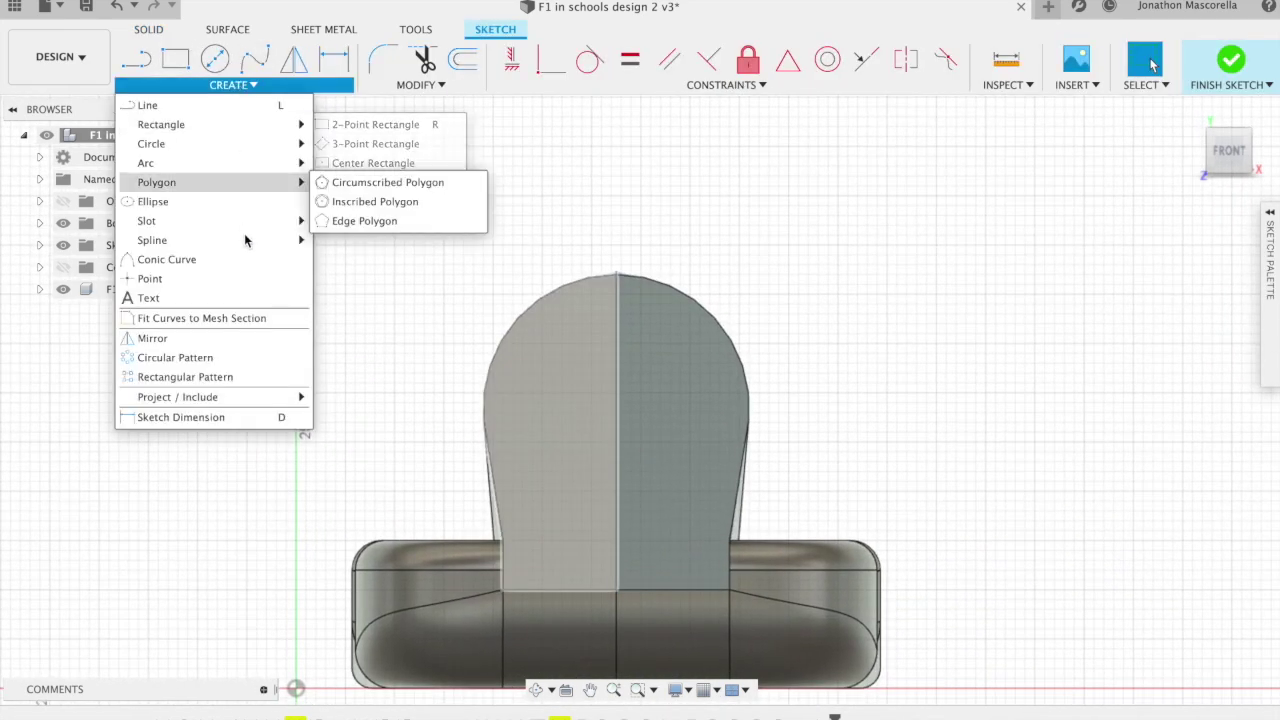
mouse_move(237, 212)
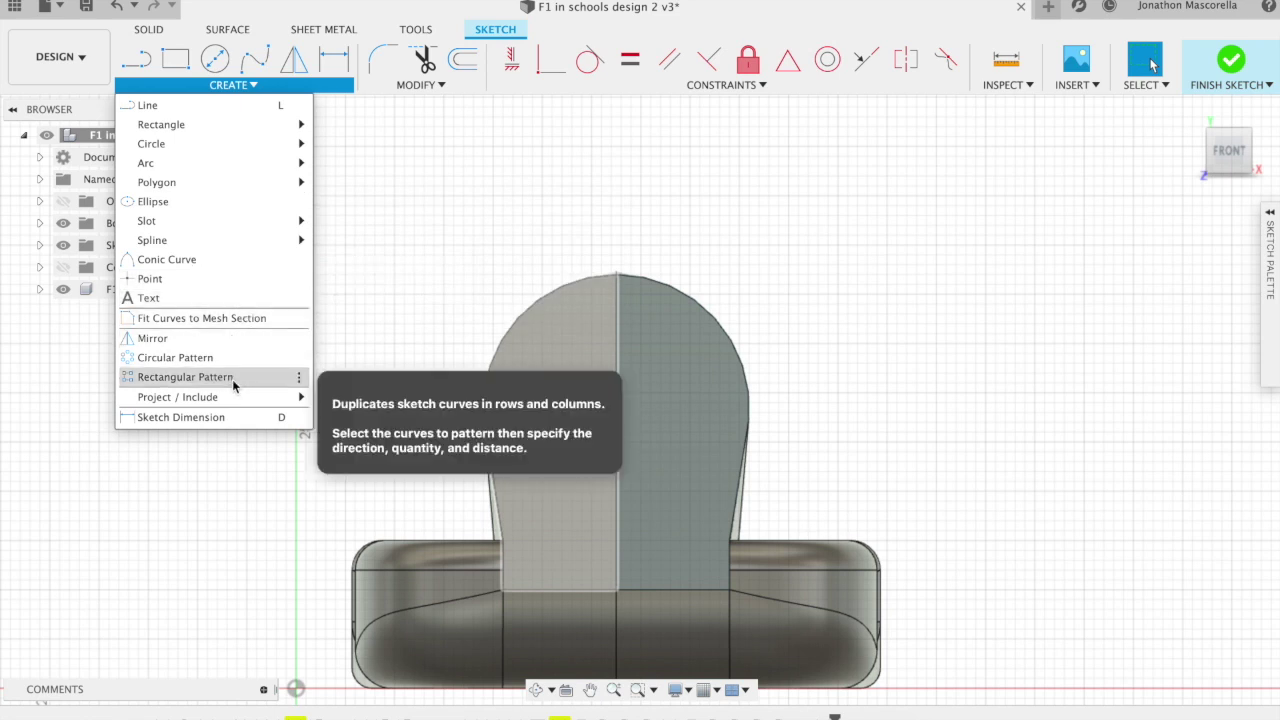
mouse_move(239, 398)
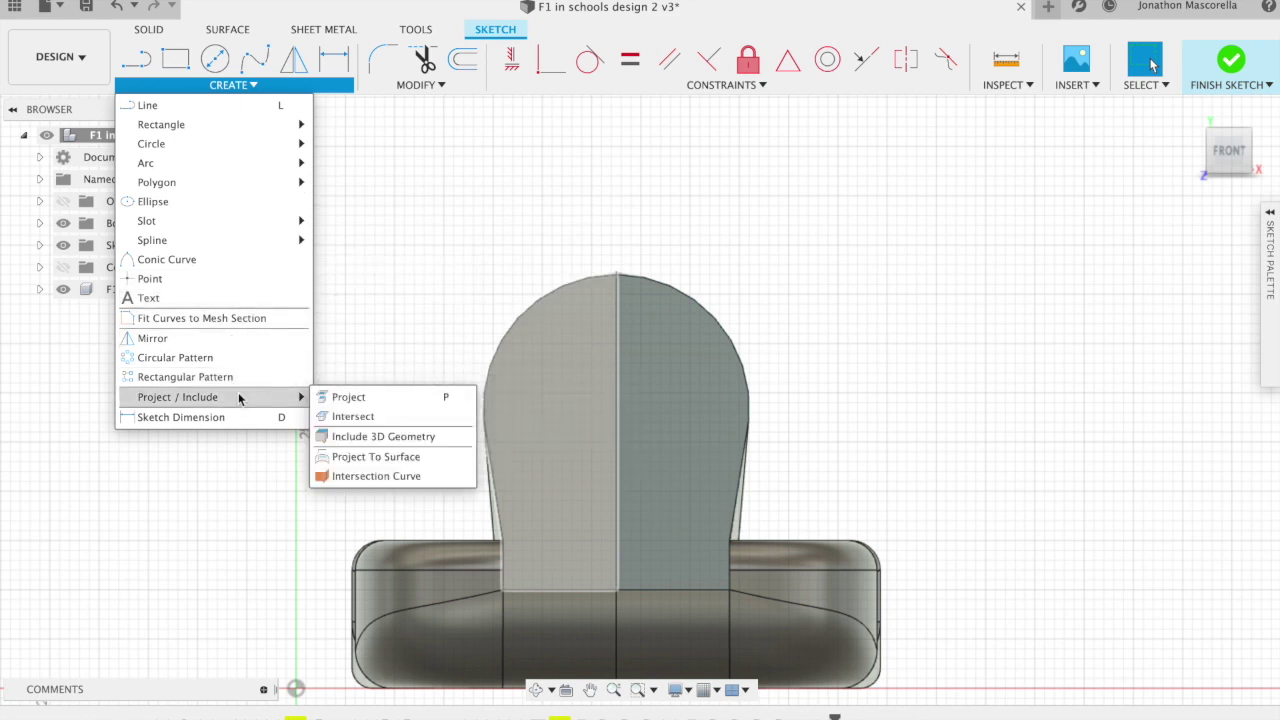
click(386, 400)
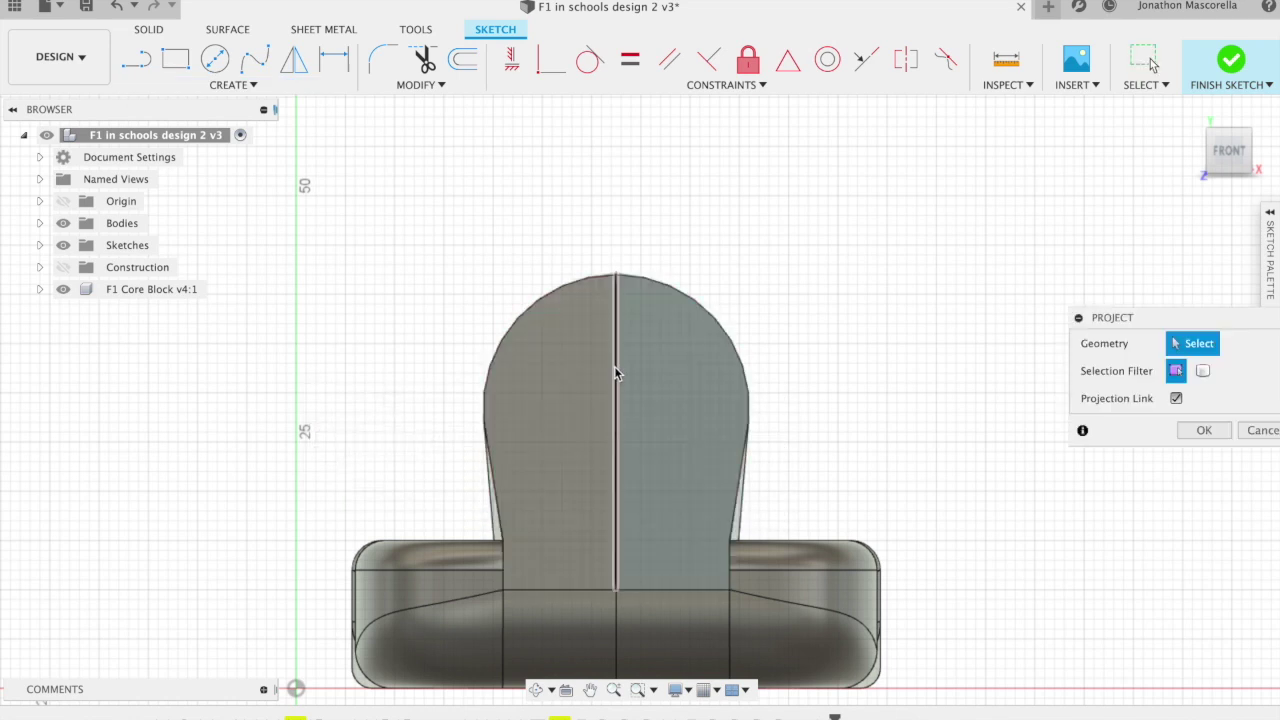
click(615, 372)
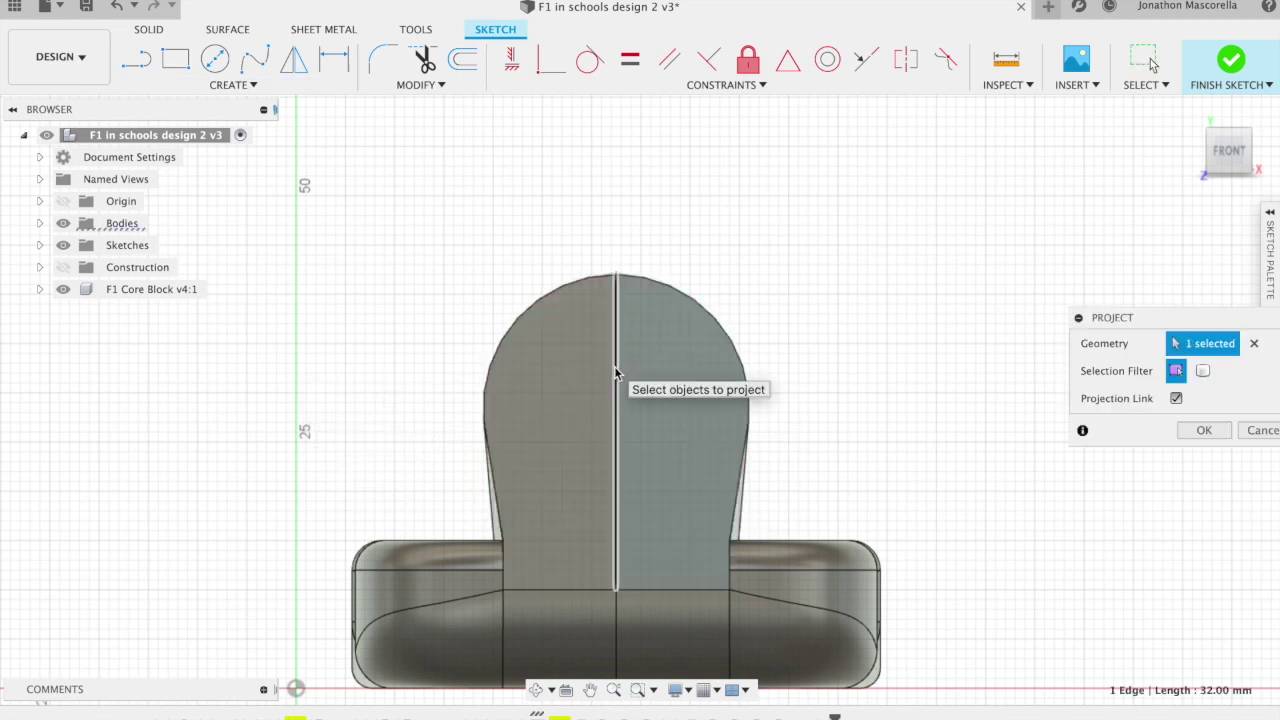
click(721, 332)
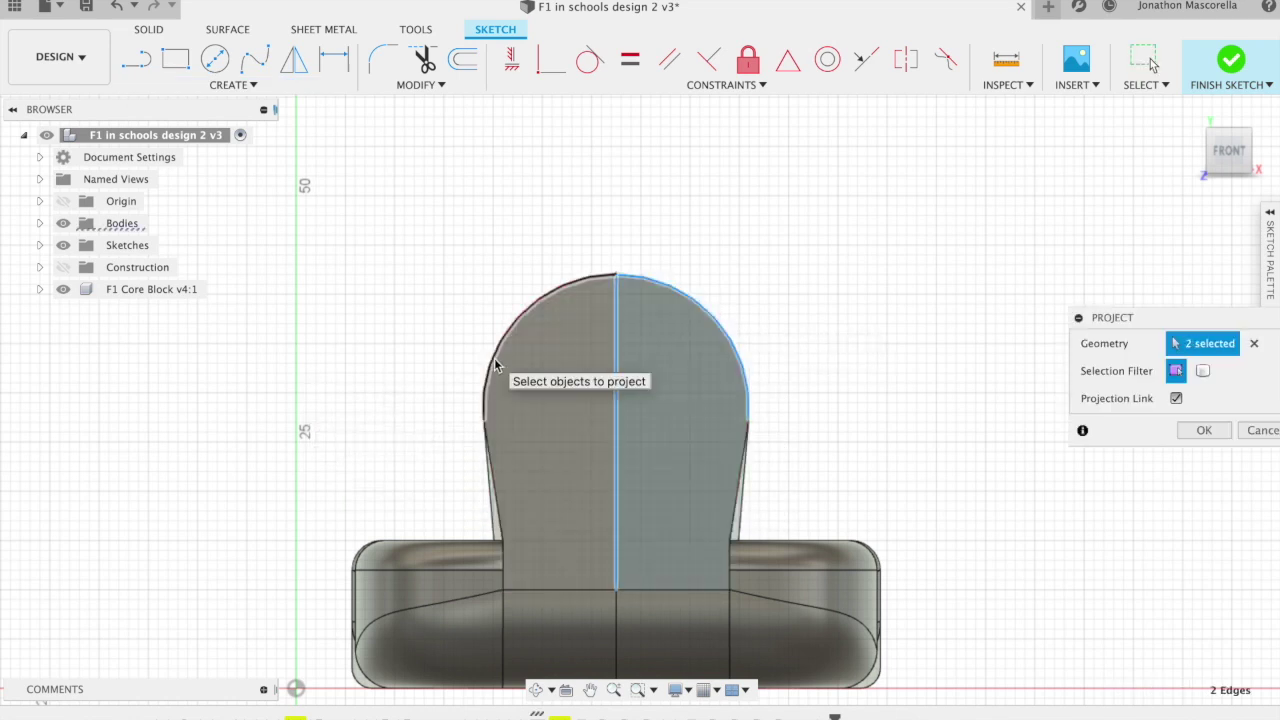
click(494, 364)
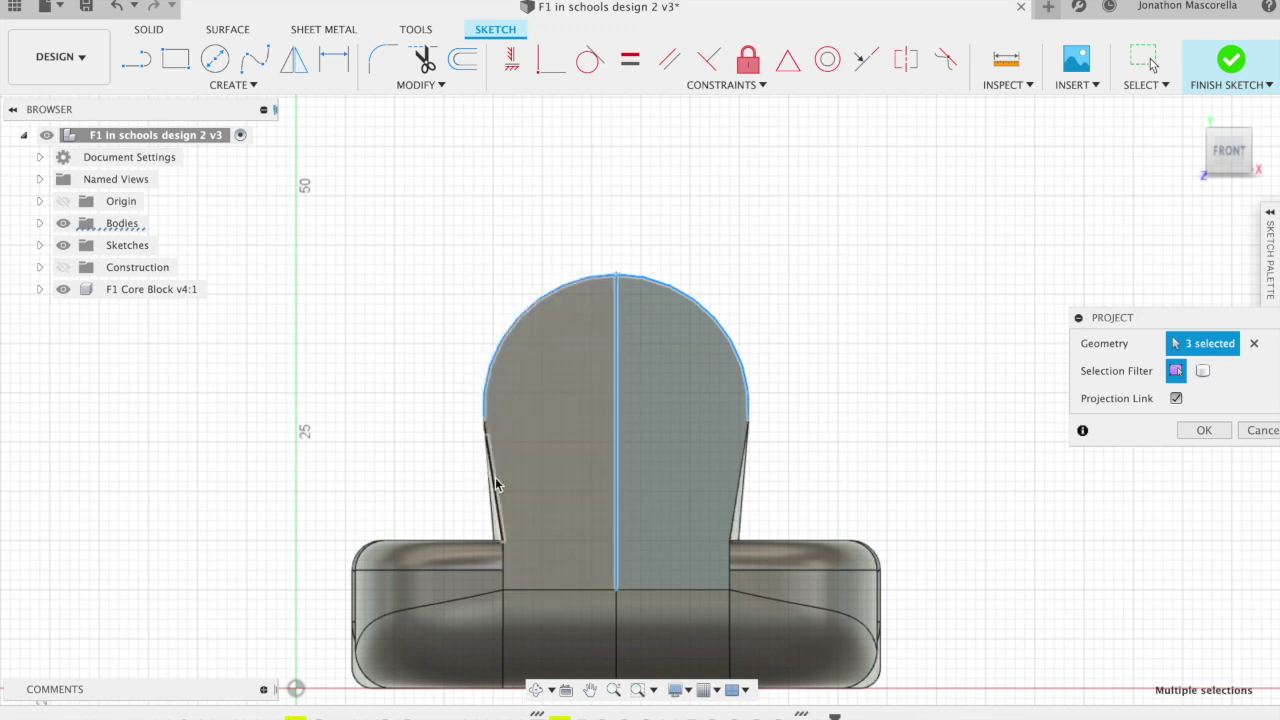
click(1192, 431)
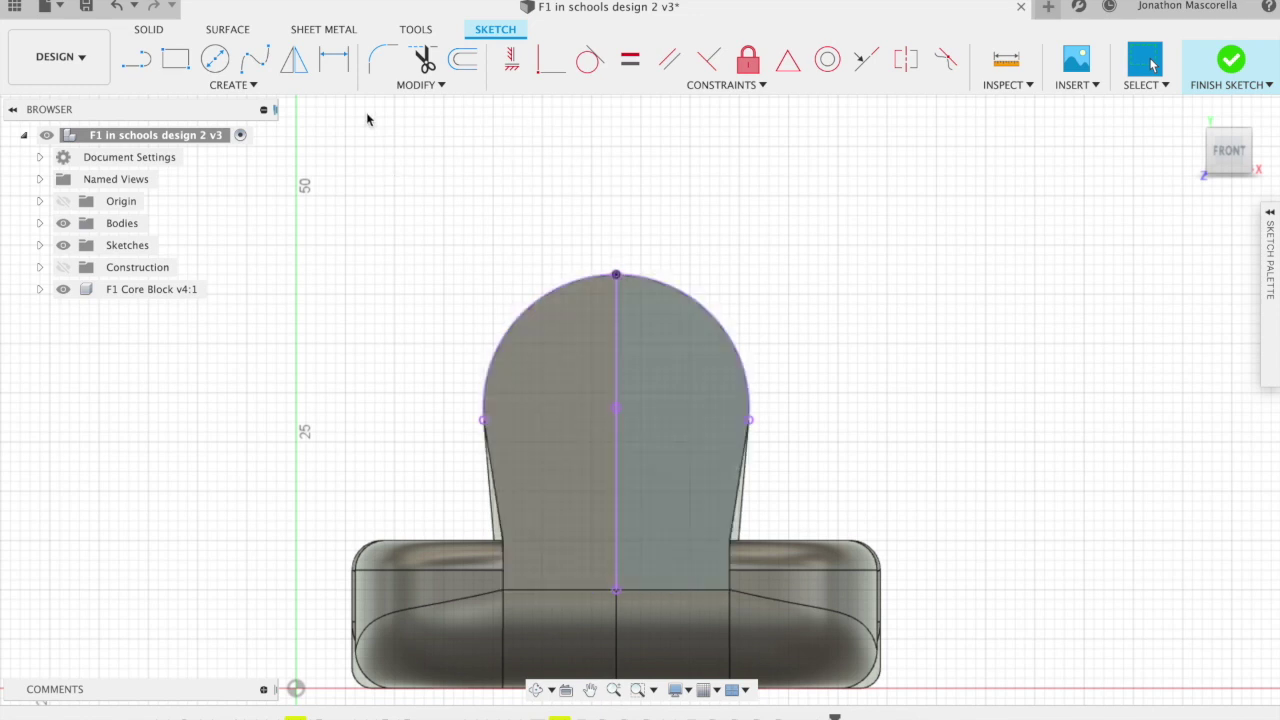
Draw a 24 mm diameter circle centred on the projected centre line's midpoint.
click(215, 58)
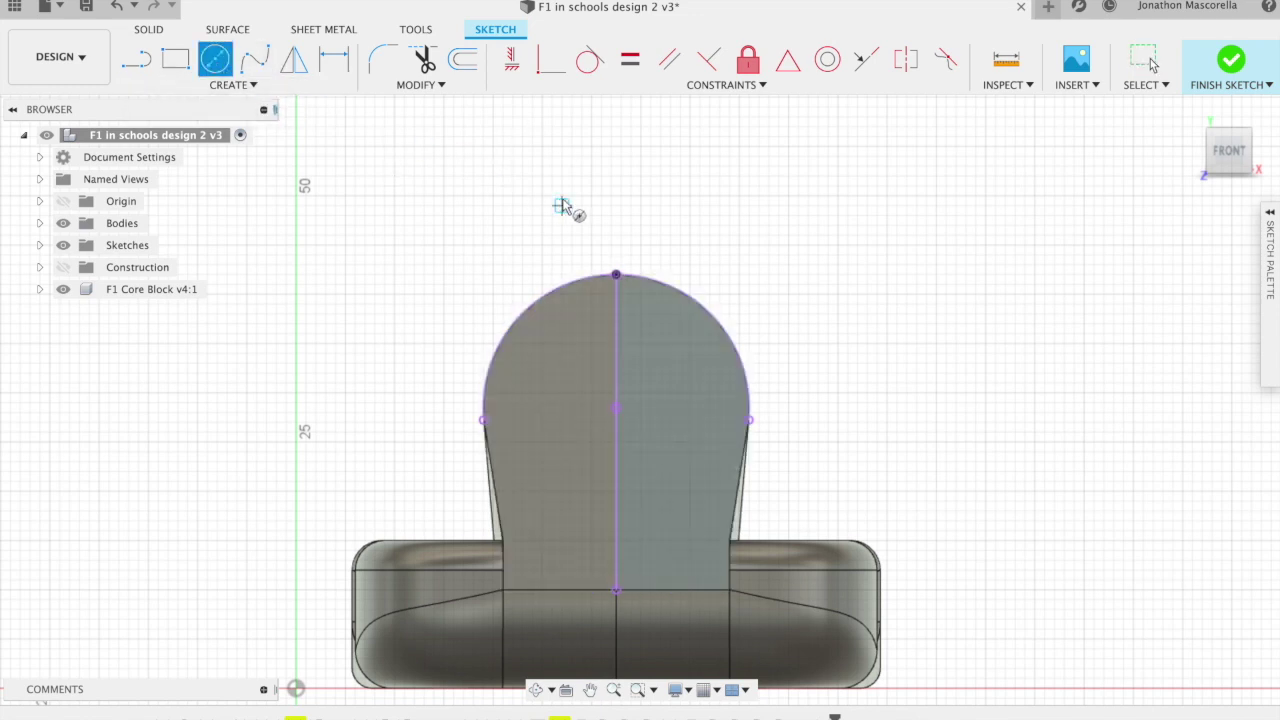
click(615, 408)
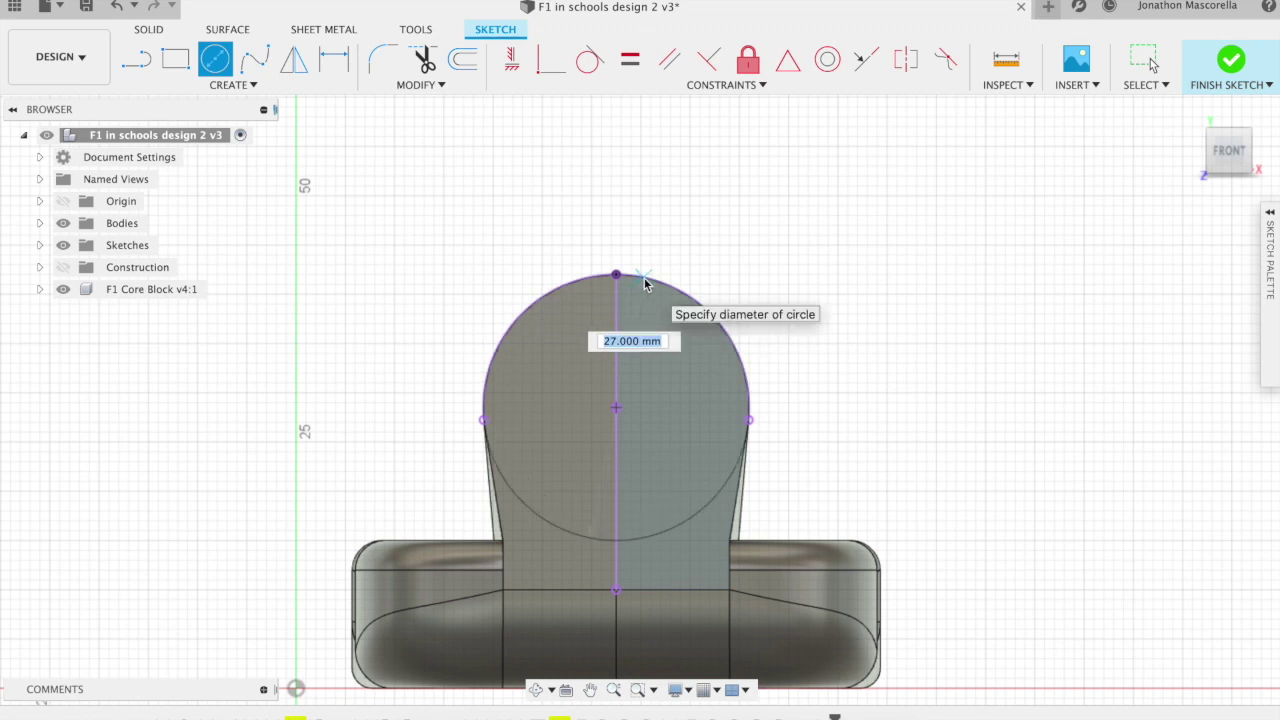
key(Right)
key(Tab)
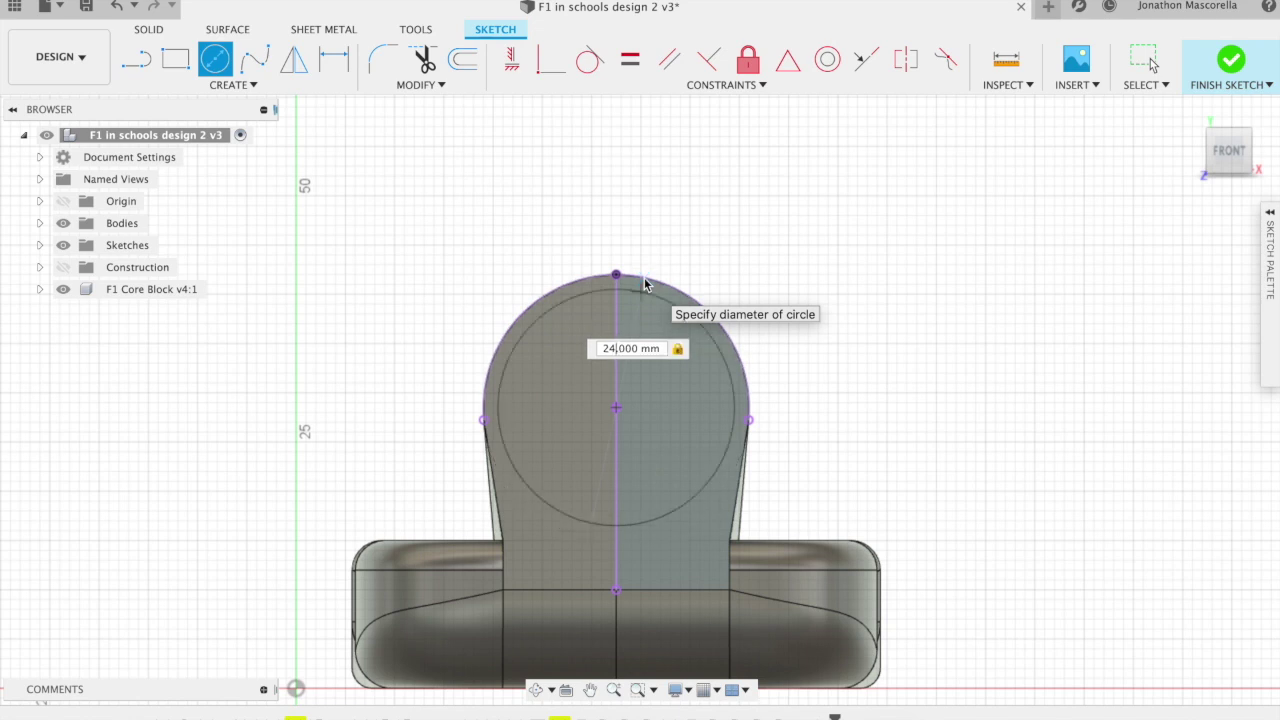
key(Return)
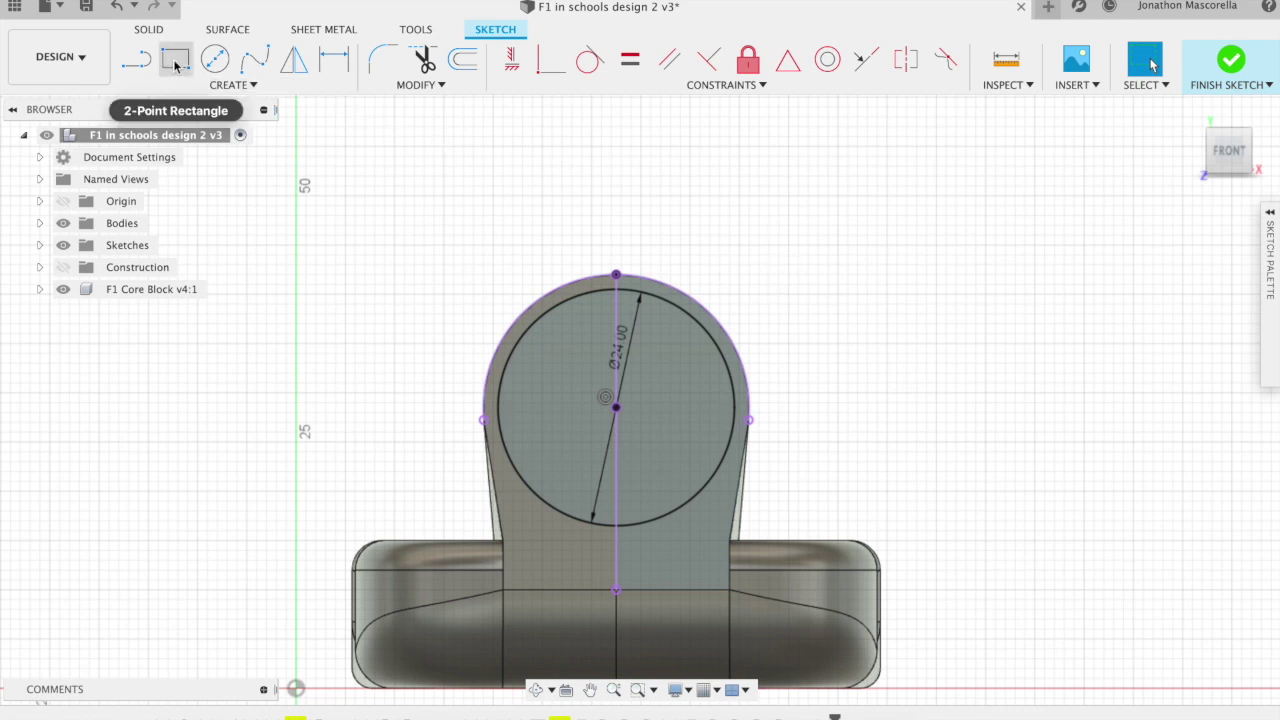
Draw a vertical line from the circle's centre up to its top.
click(233, 85)
mouse_move(209, 145)
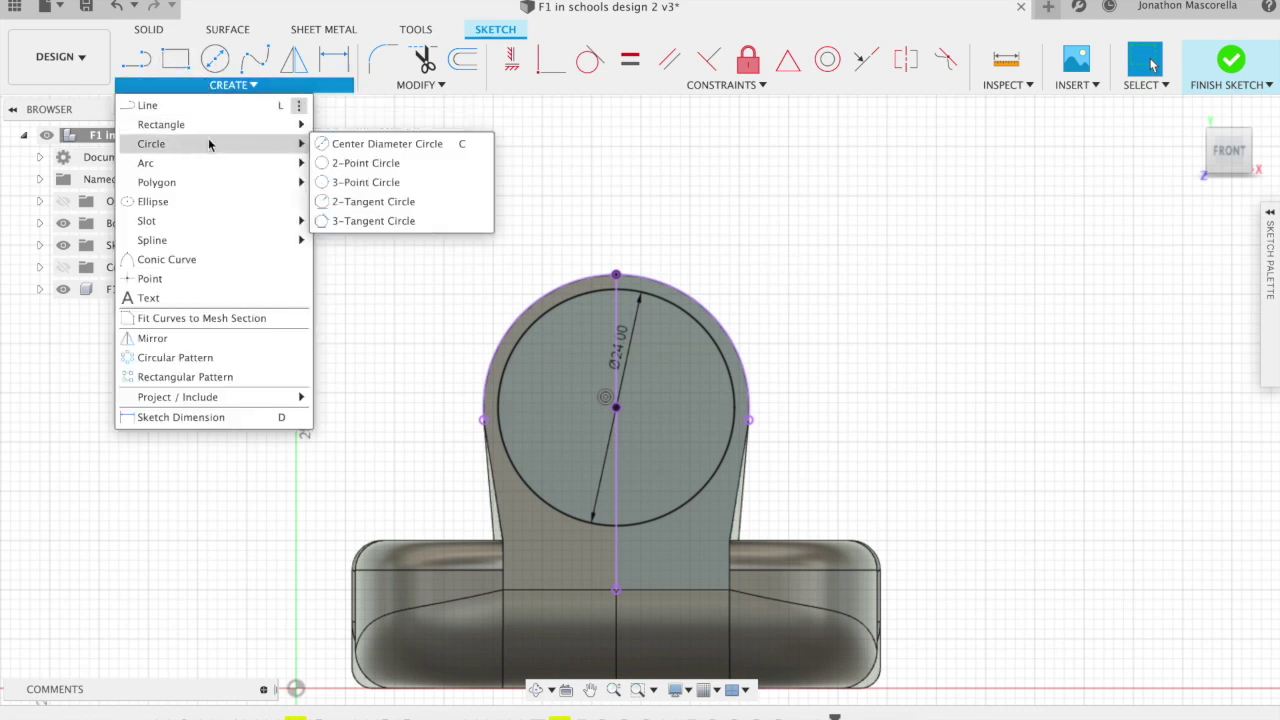
mouse_move(209, 183)
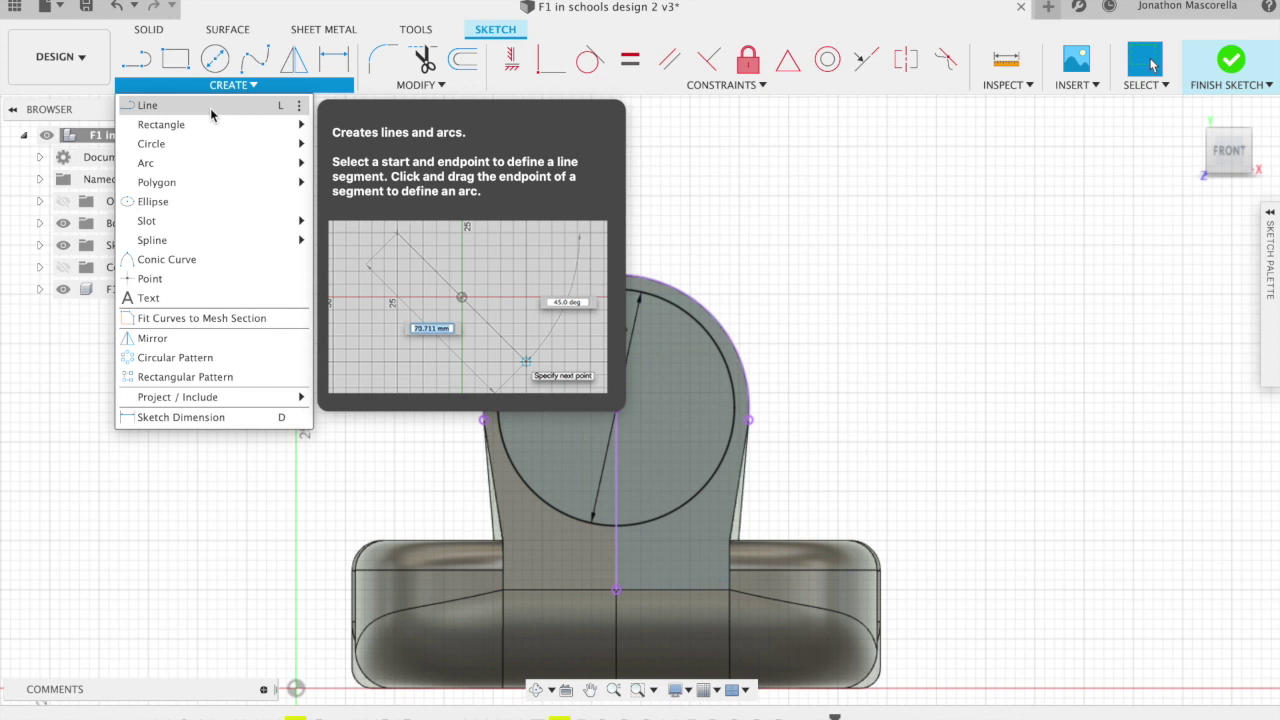
click(210, 108)
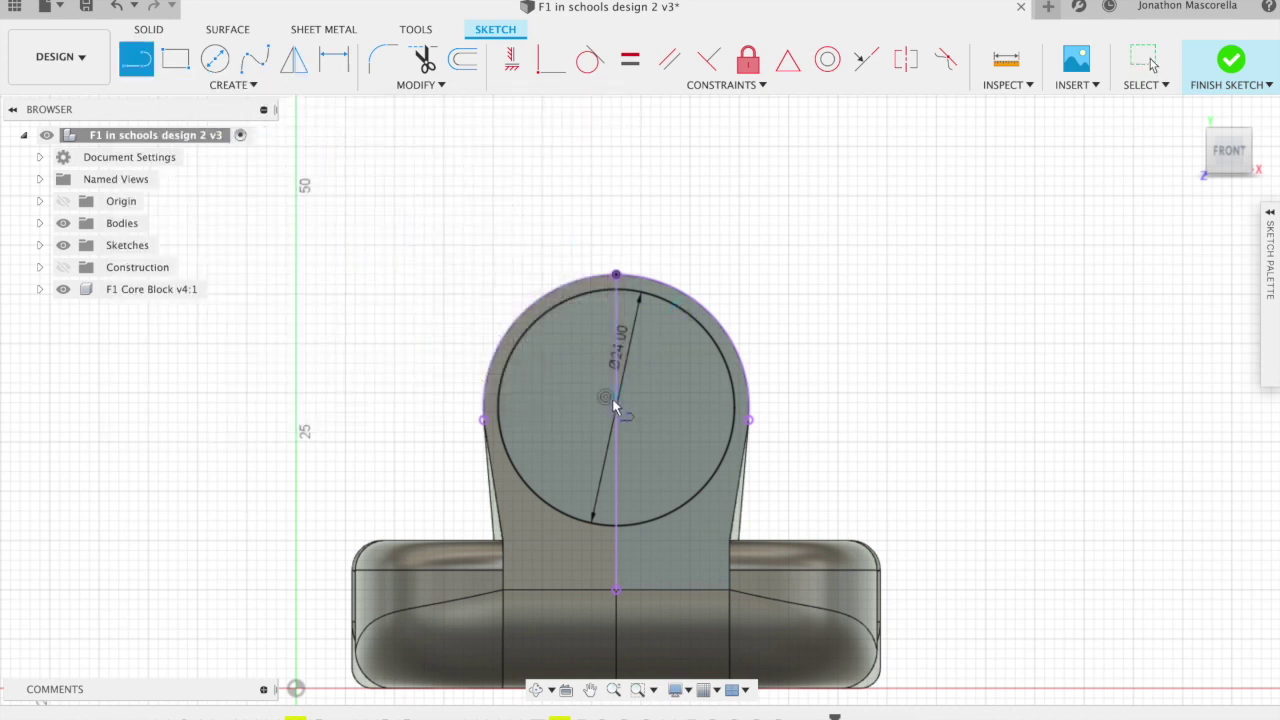
click(616, 407)
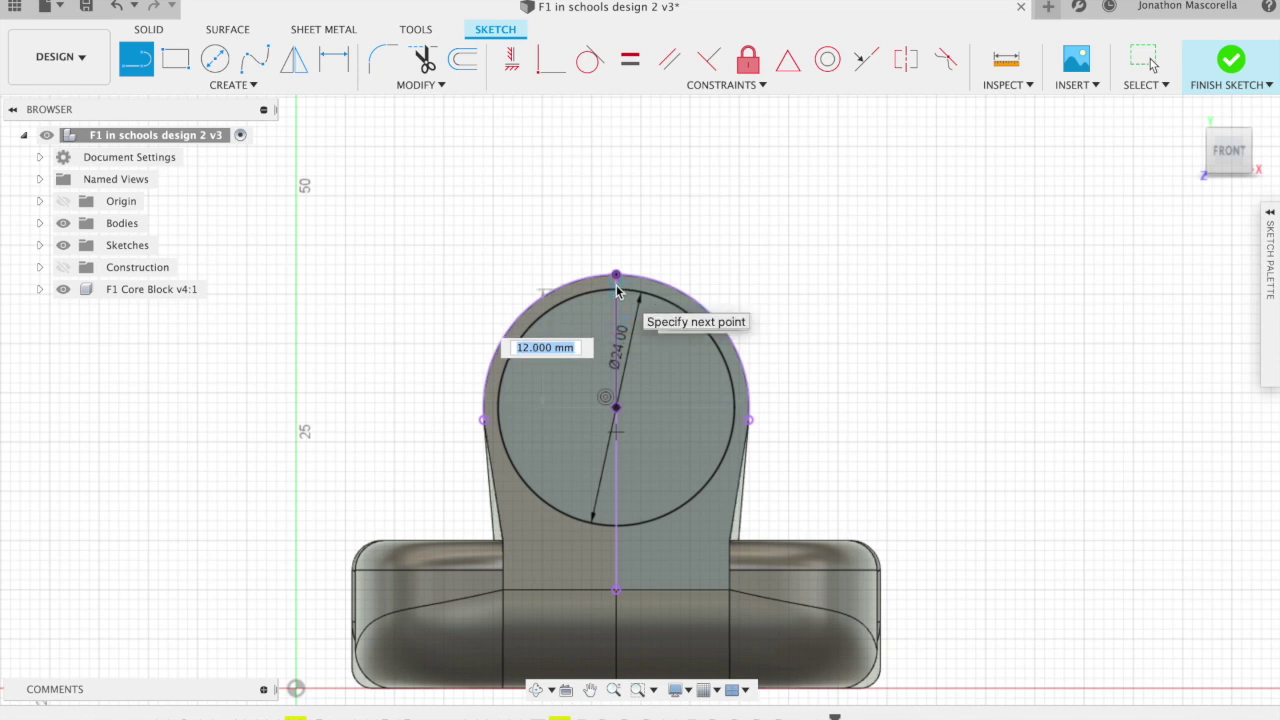
scroll(616, 292, up, 5)
double_click(699, 291)
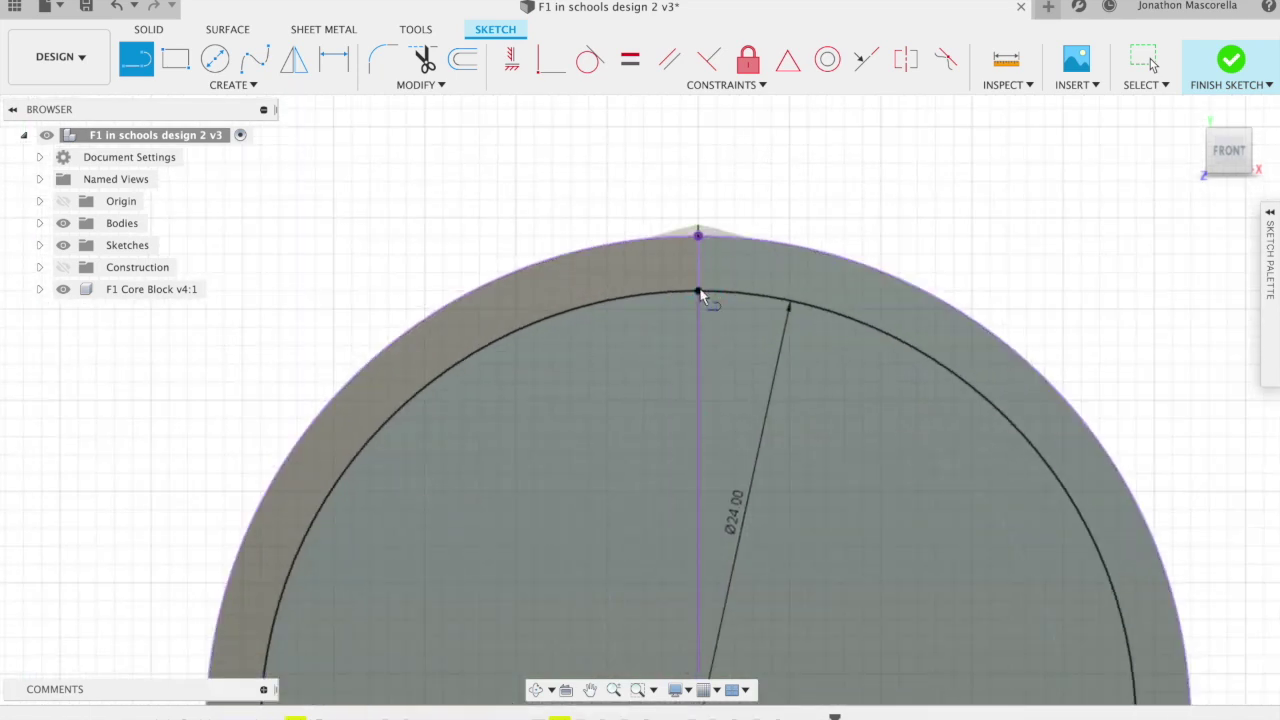
scroll(700, 296, down, 4)
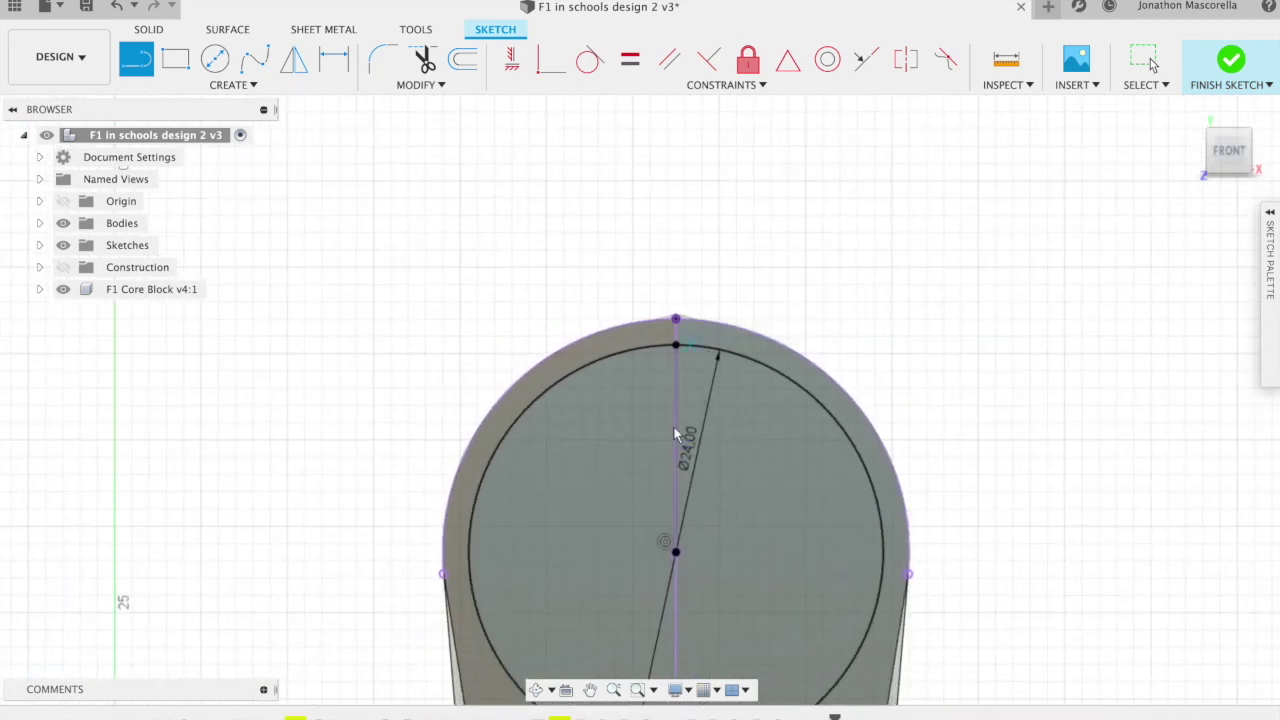
Redraw the centre-to-top line and extend a 13 mm horizontal line right from it.
click(675, 547)
click(676, 346)
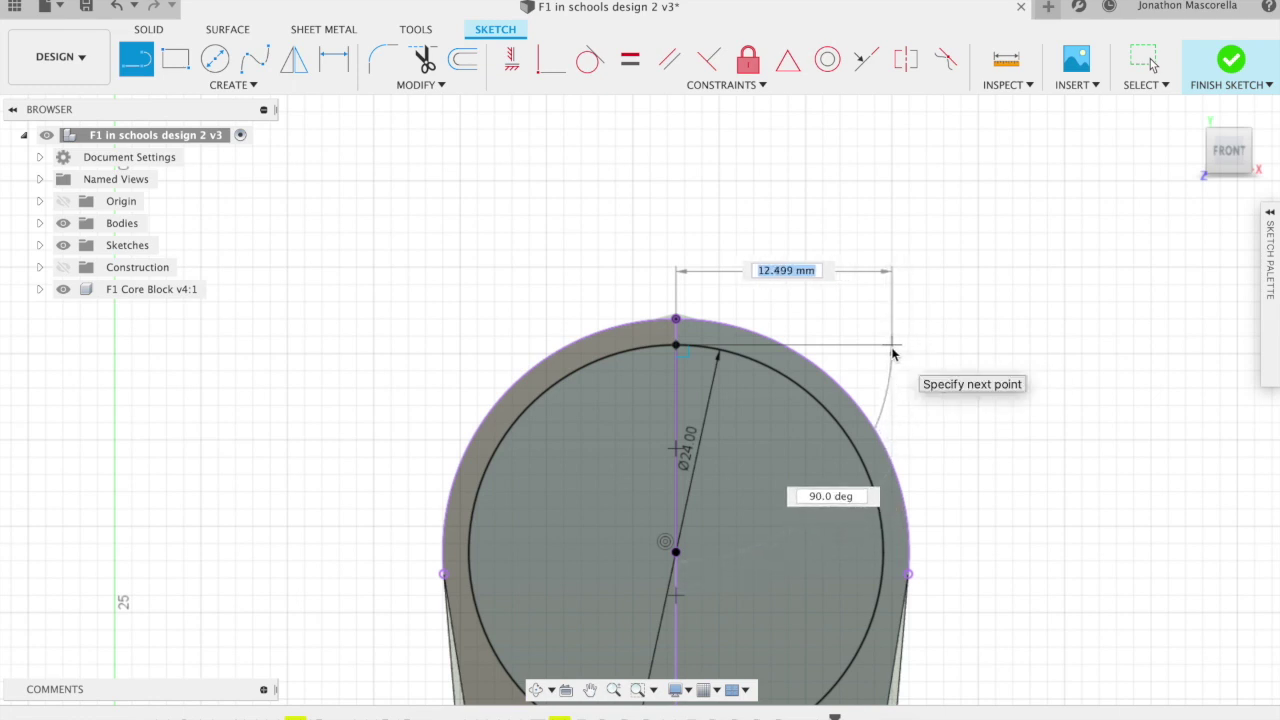
text(13)
key(Return)
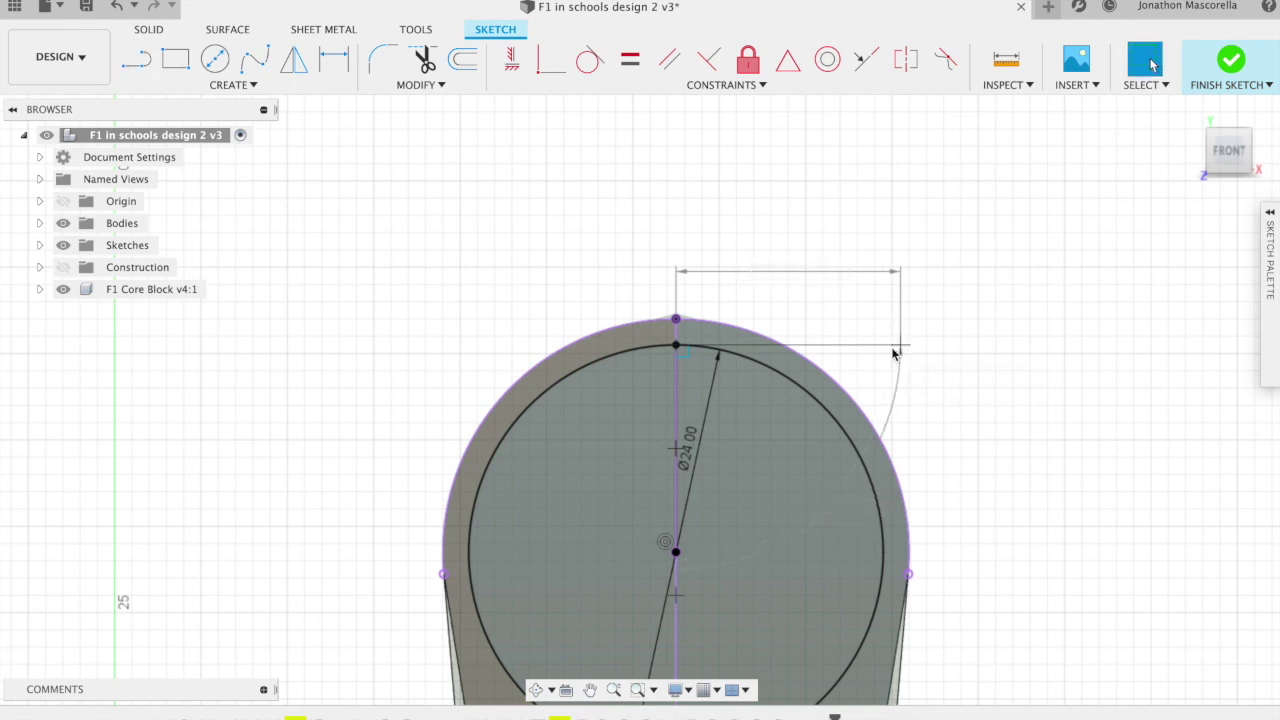
key(Escape)
click(138, 62)
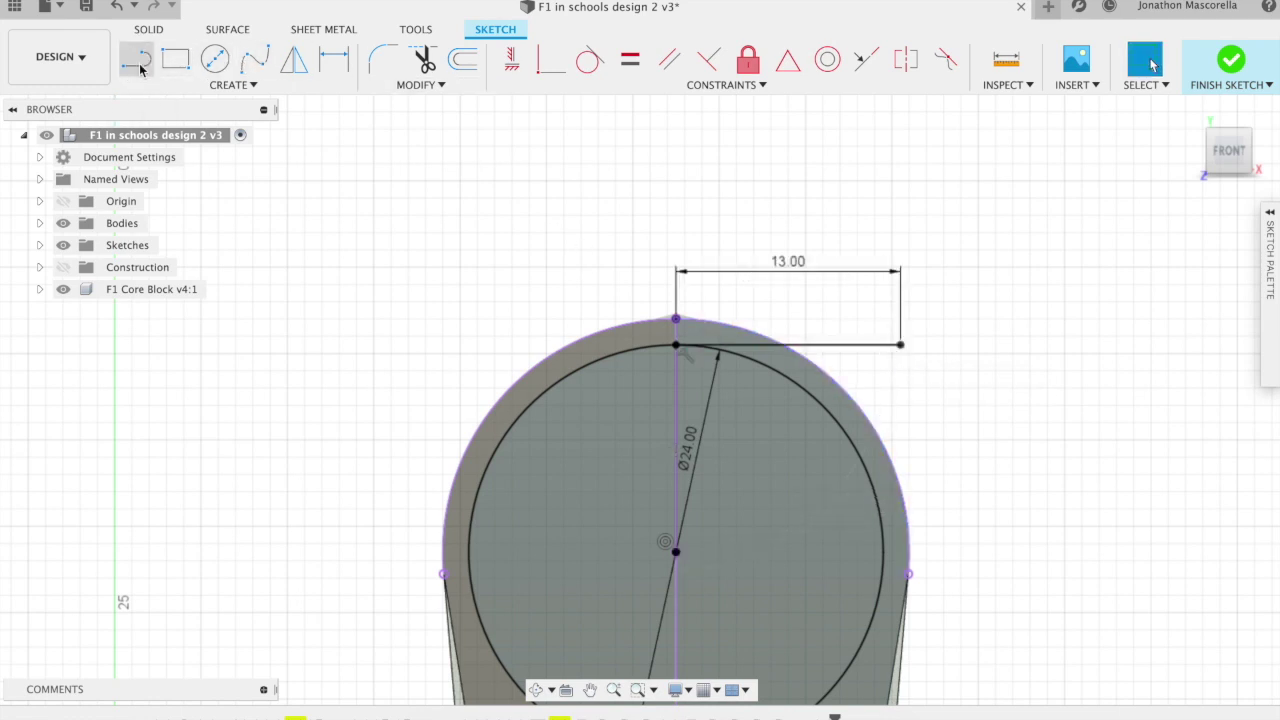
Draw a diagonal from the circle centre to the 13 mm line's right end.
click(675, 551)
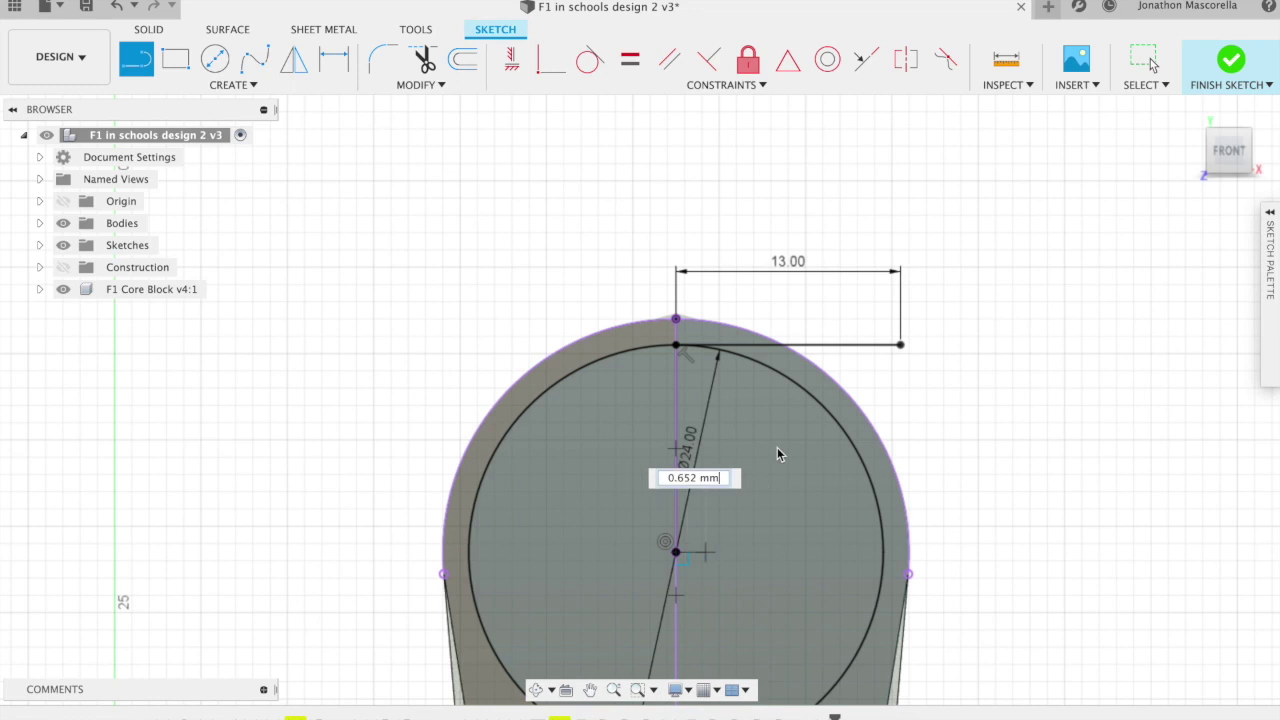
click(899, 347)
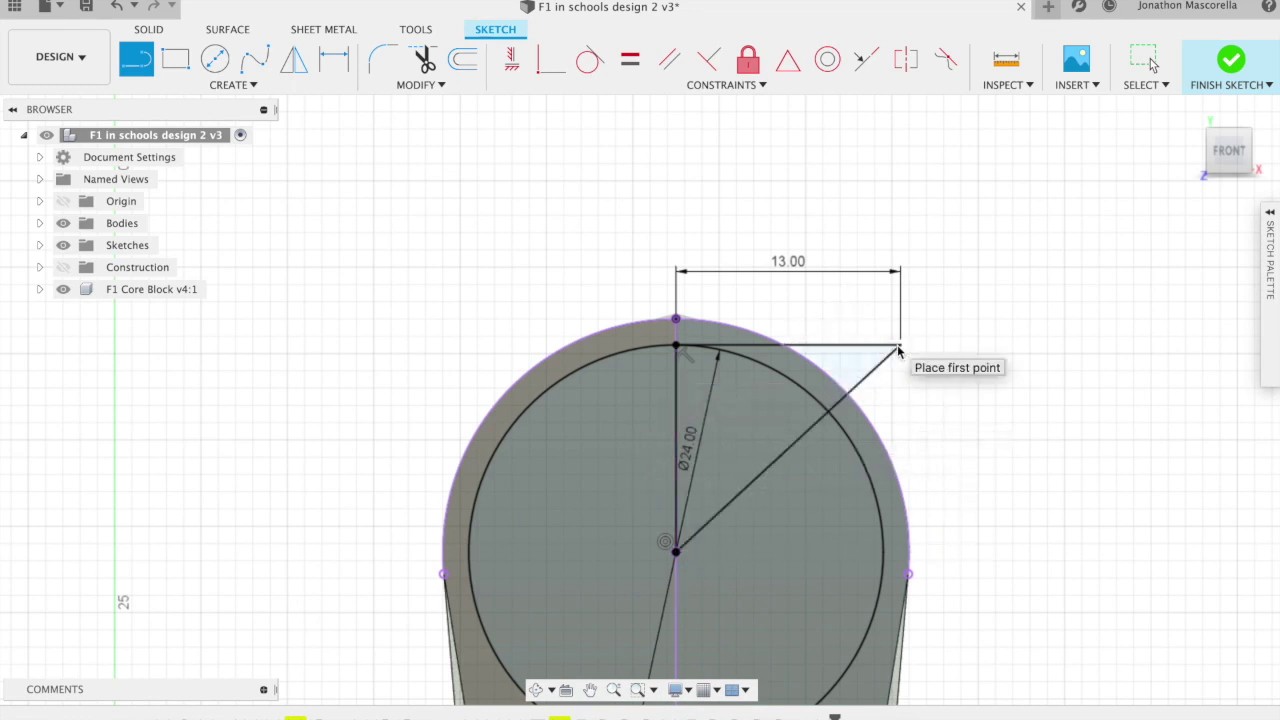
key(d)
Draw a 13 mm line left from the circle top and a diagonal back to the centre.
click(137, 66)
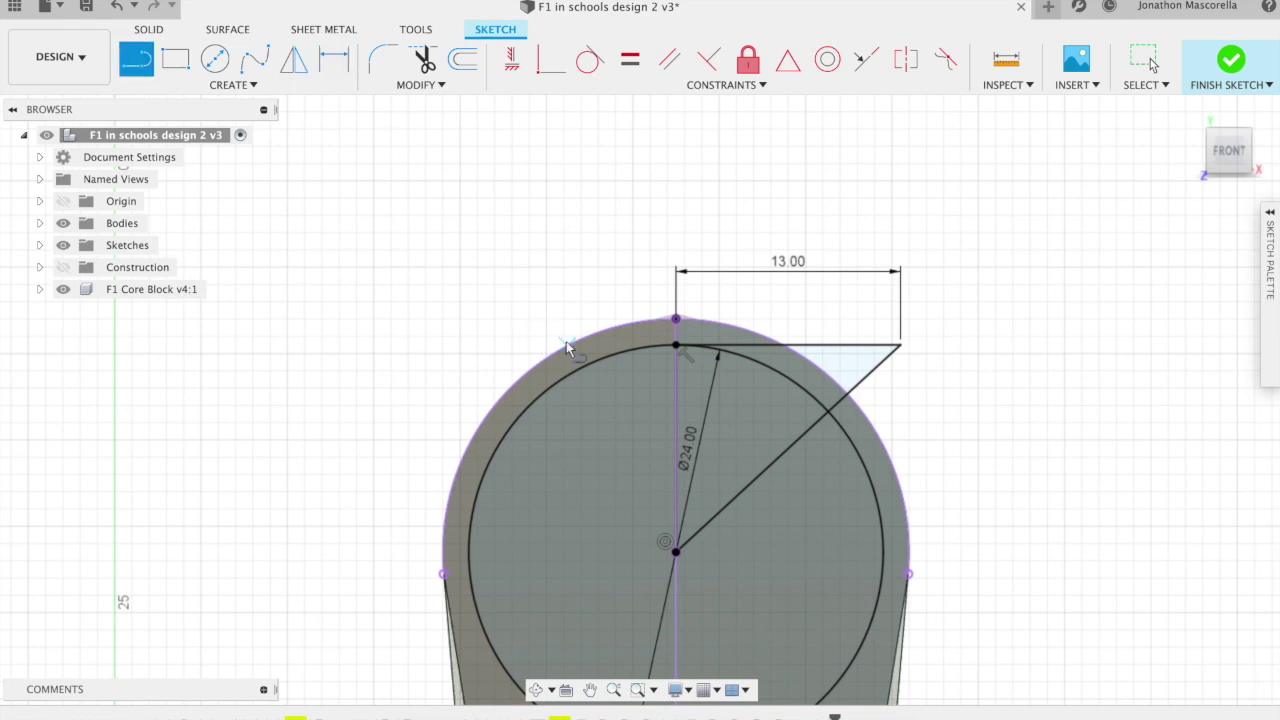
click(676, 347)
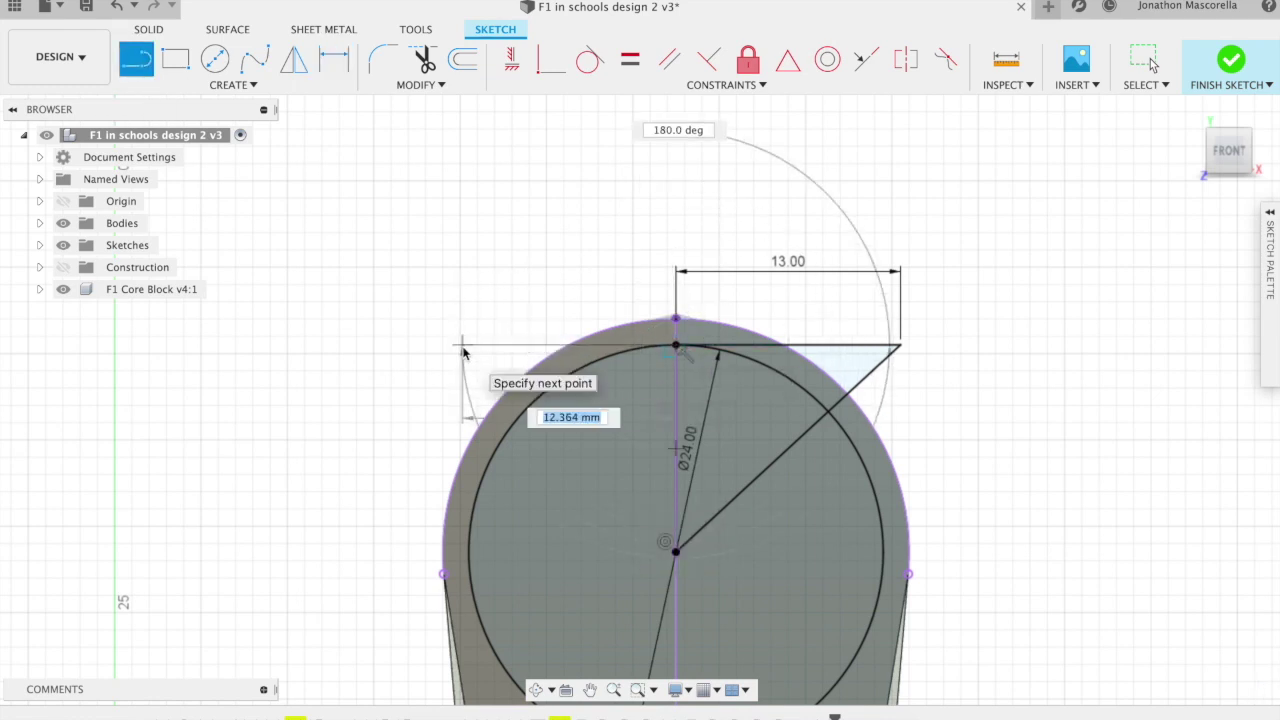
text(13)
key(Return)
key(Escape)
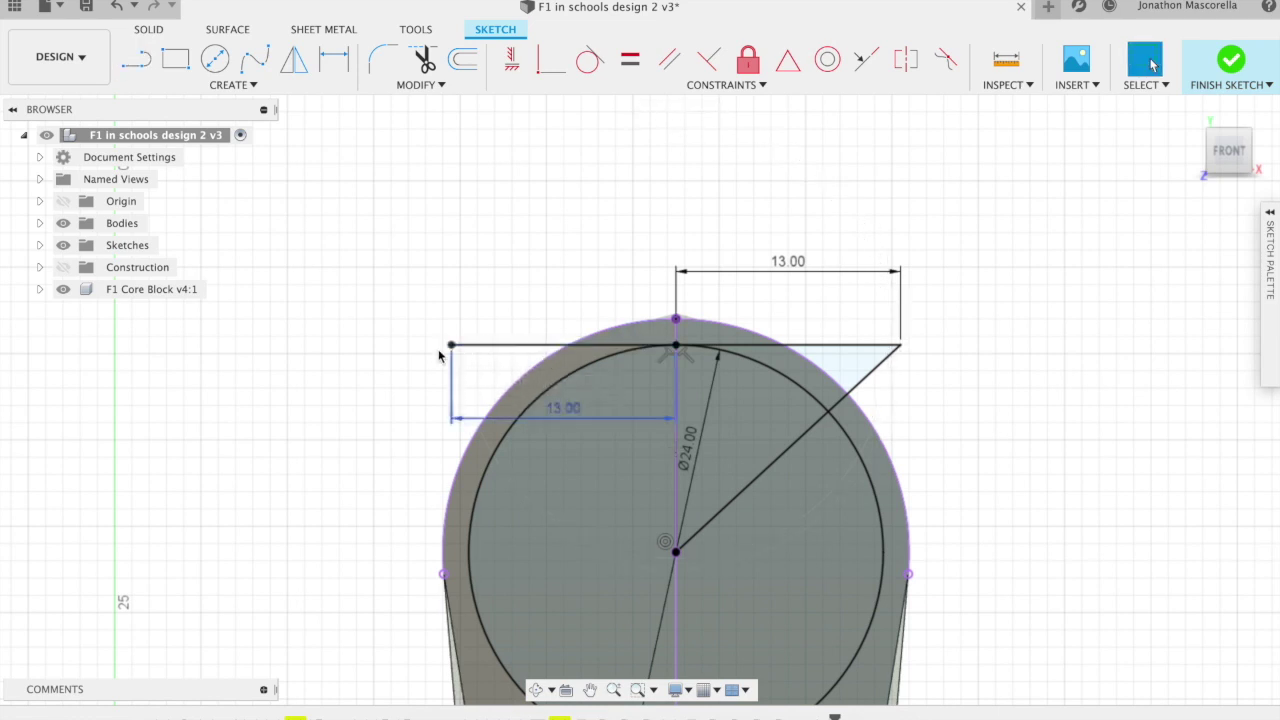
click(137, 60)
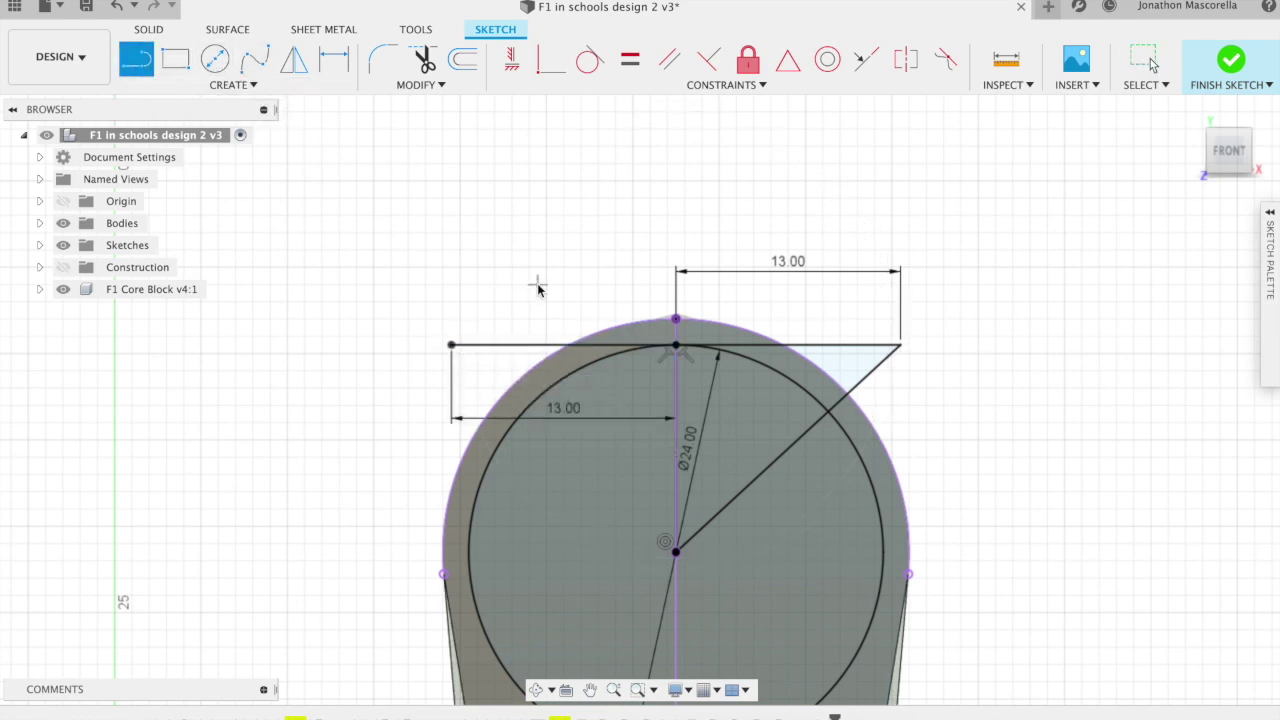
click(451, 346)
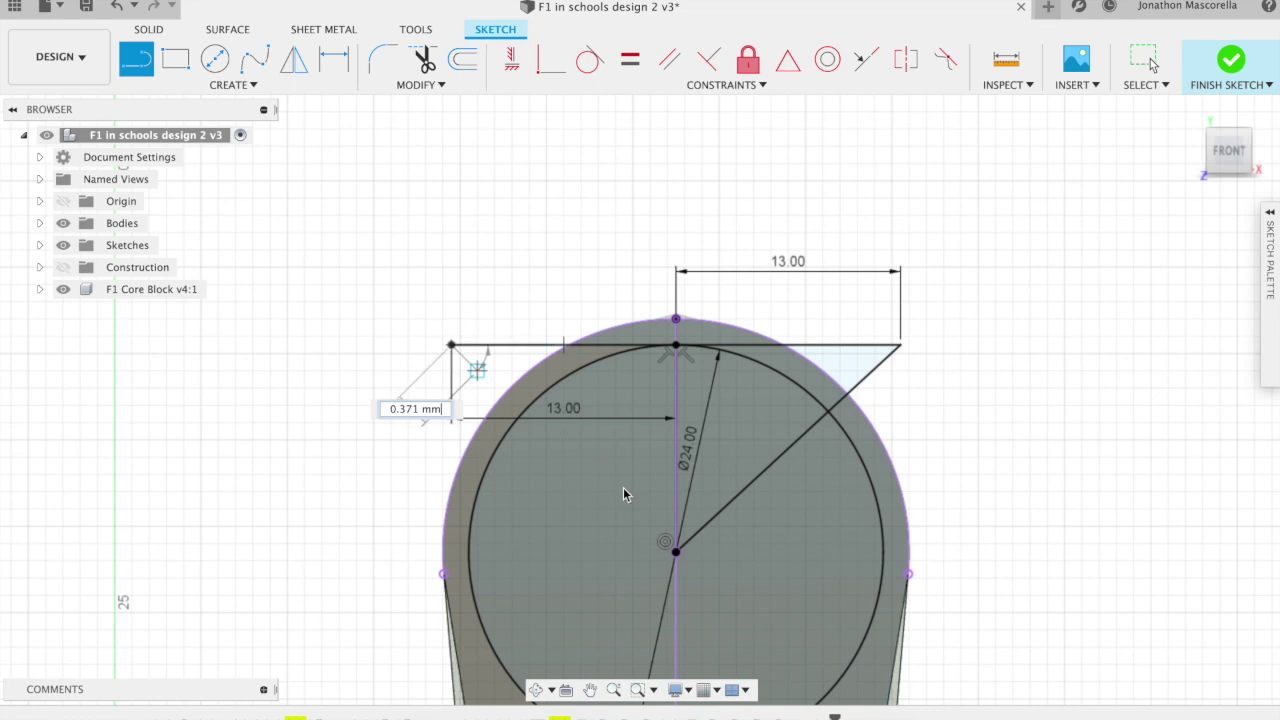
double_click(676, 552)
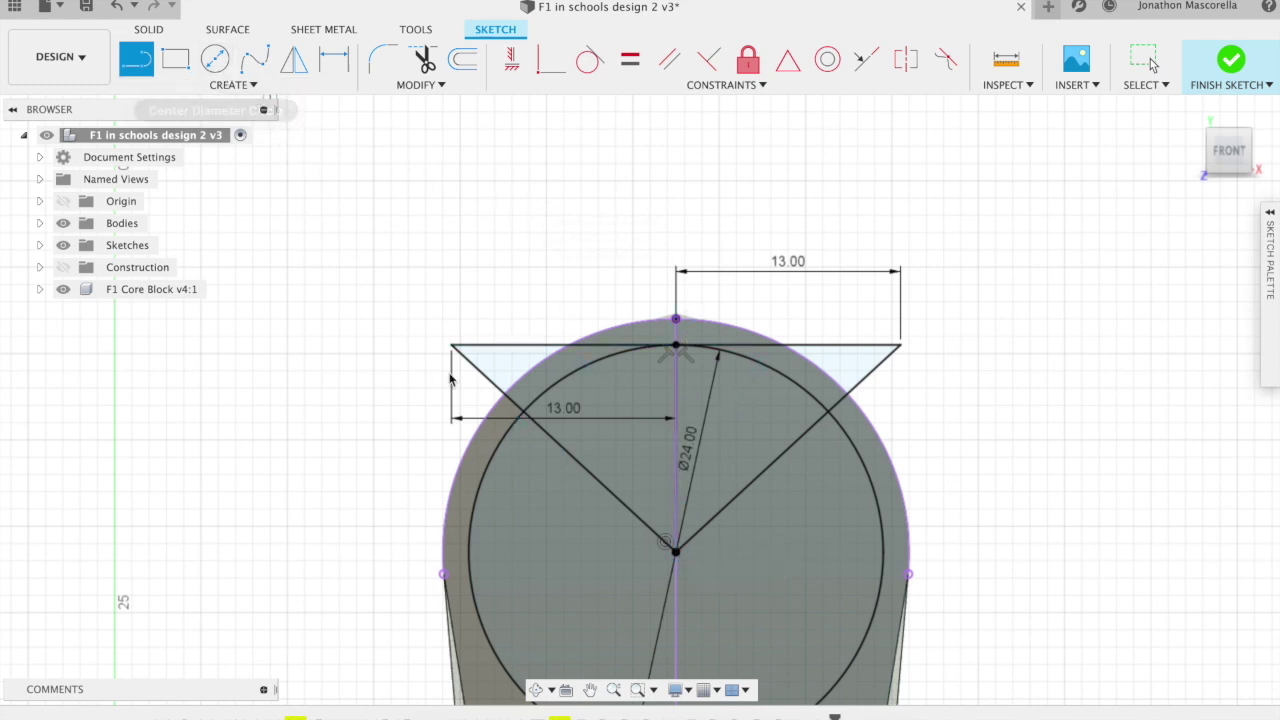
Add a 27 mm circle concentric with the 24 mm circle.
click(213, 62)
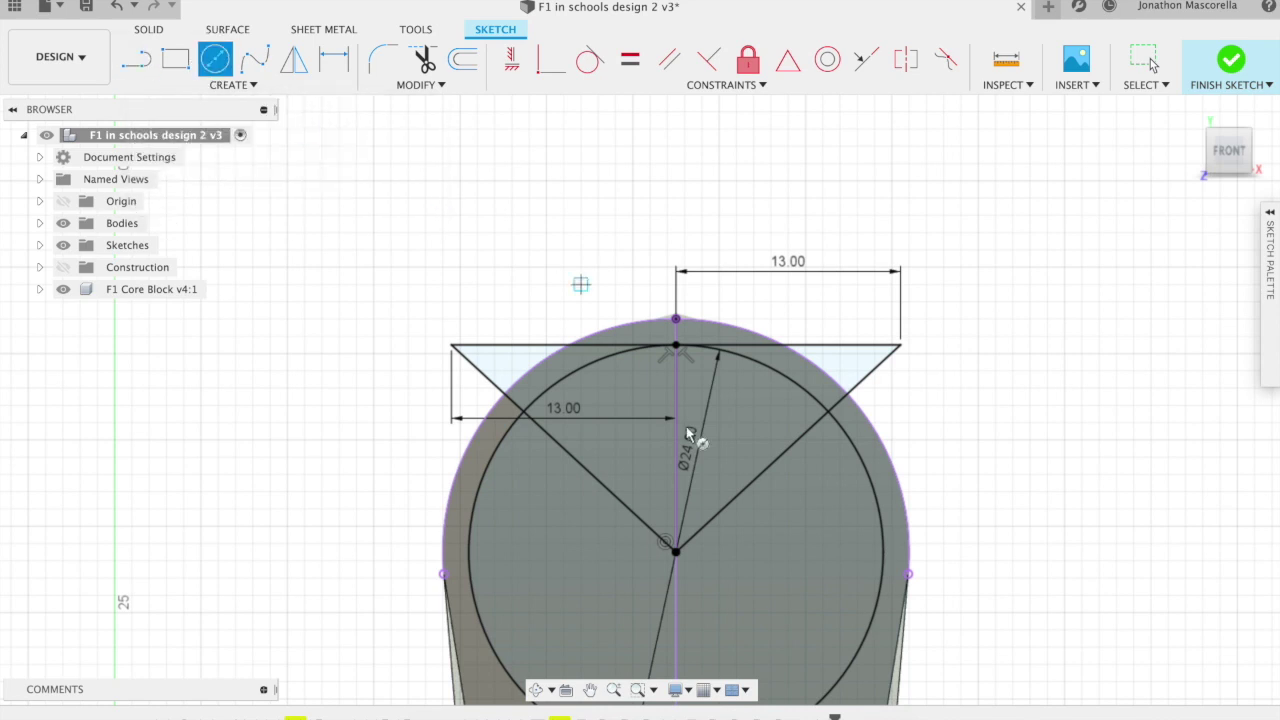
click(676, 551)
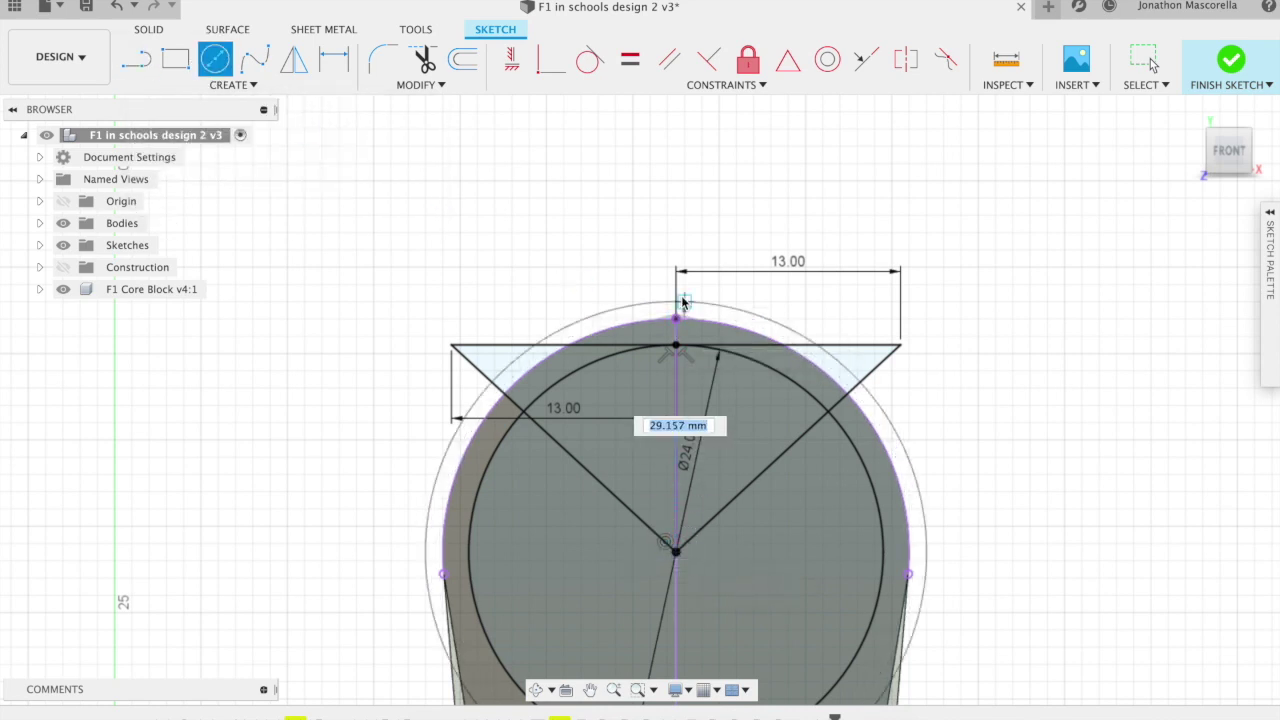
click(677, 320)
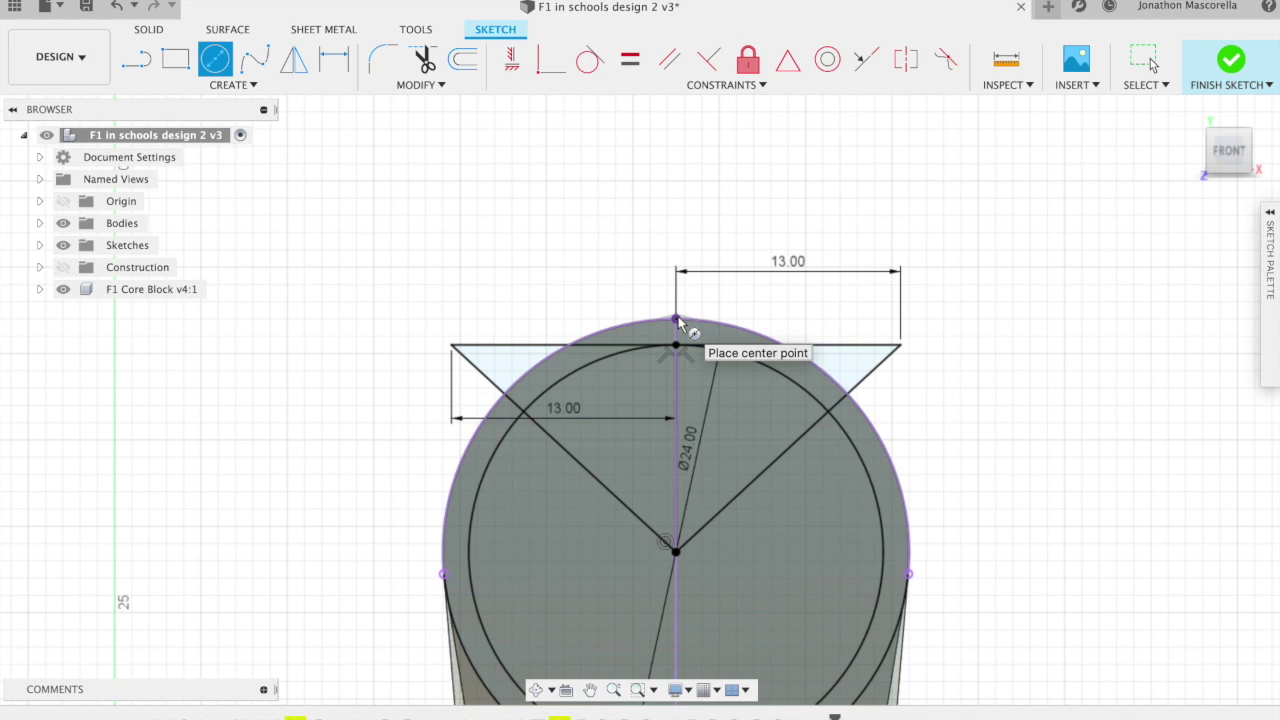
Trim away the left top edge, both diagonals and the vertical centre line.
click(423, 60)
click(510, 346)
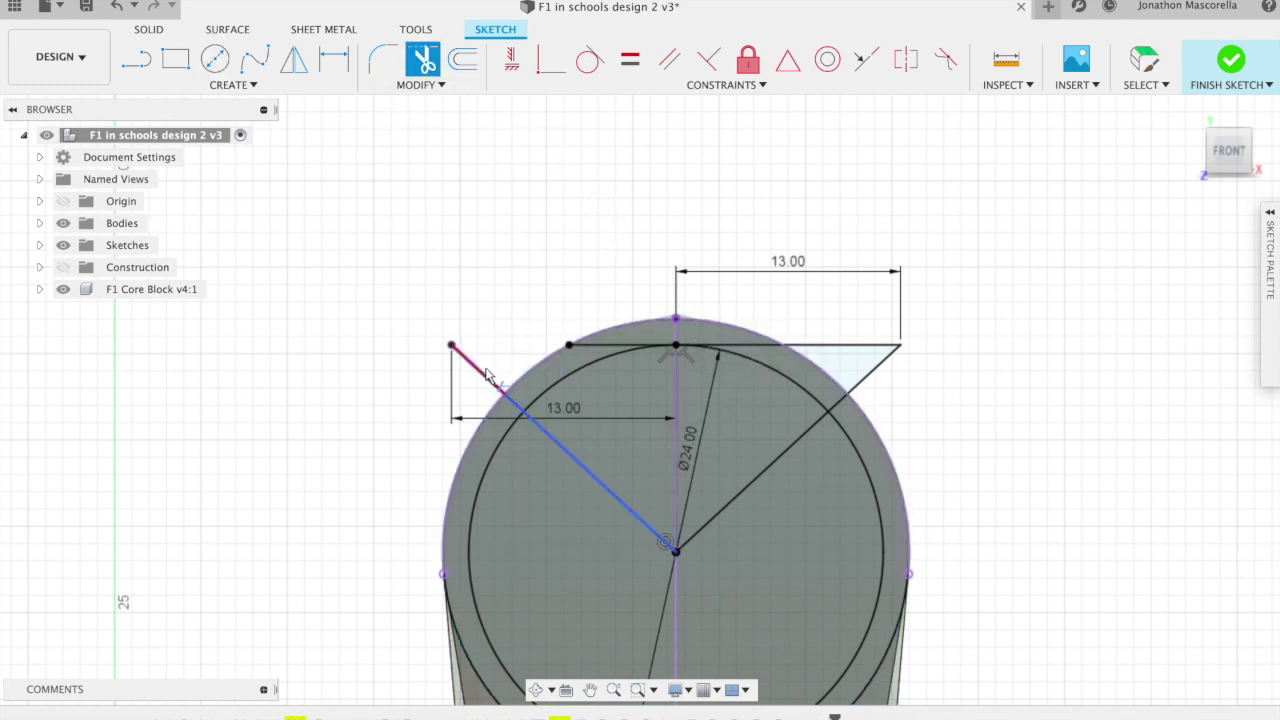
click(483, 380)
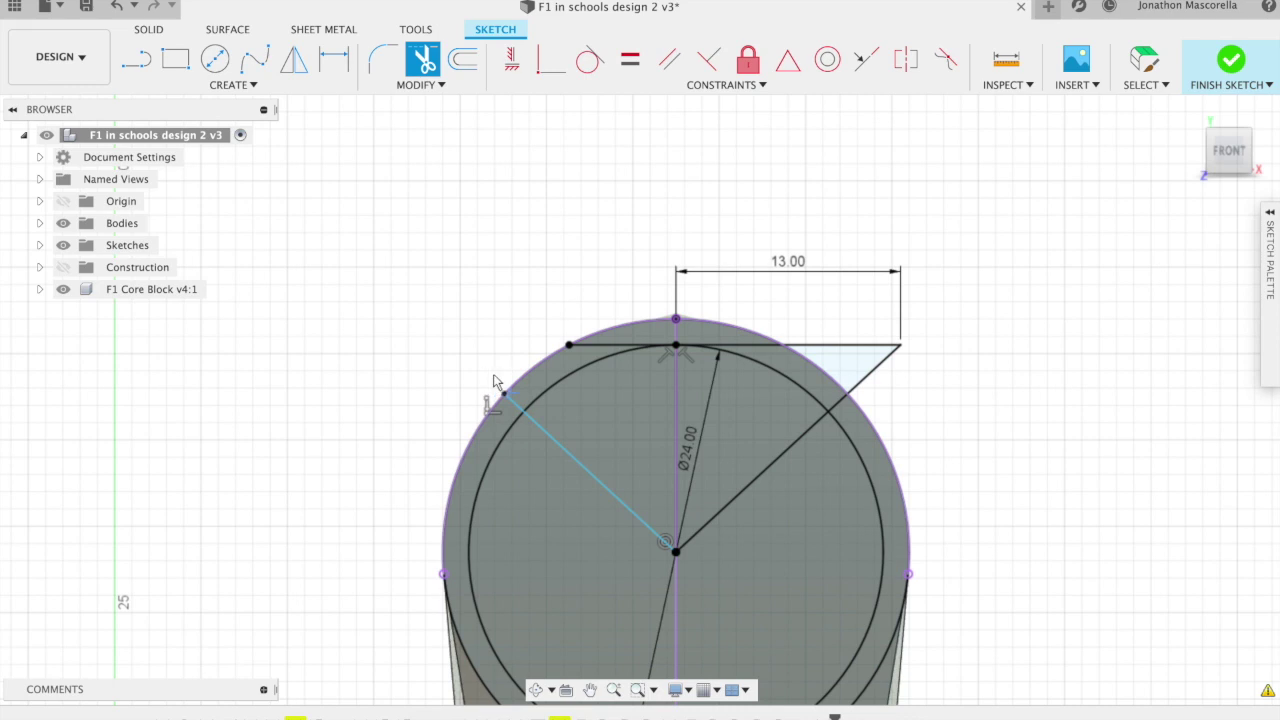
click(580, 462)
click(676, 445)
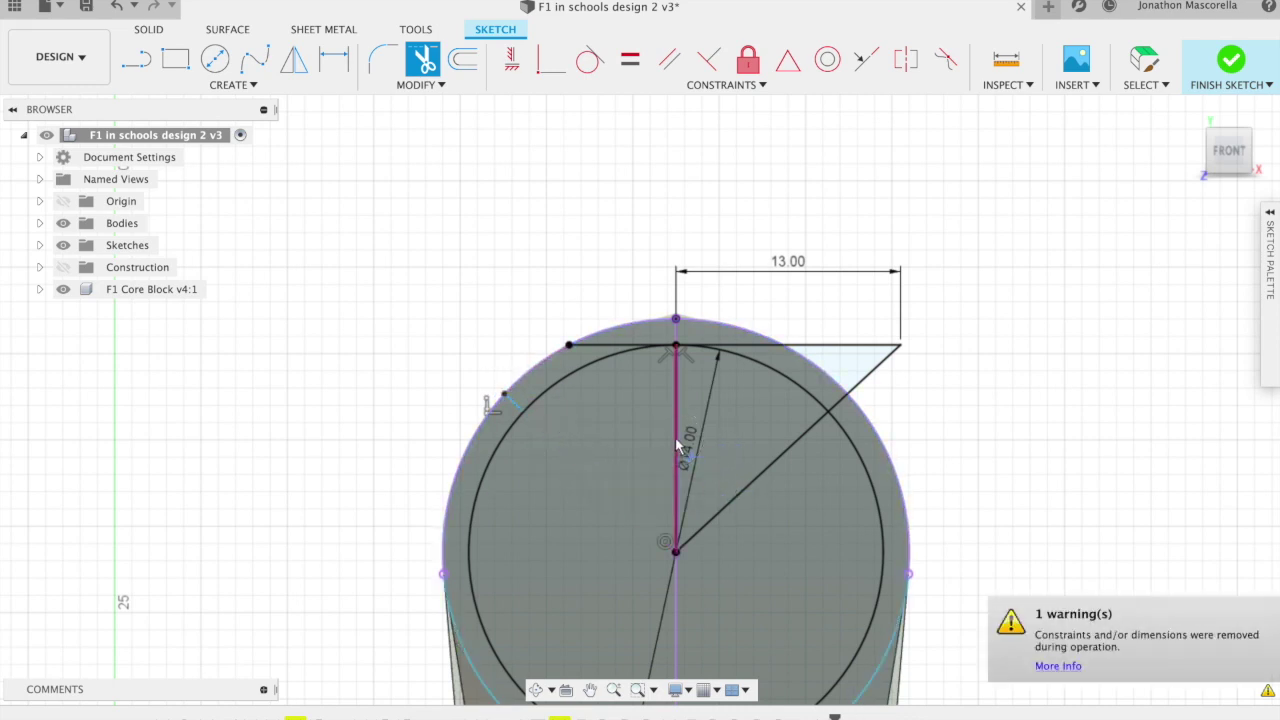
click(771, 470)
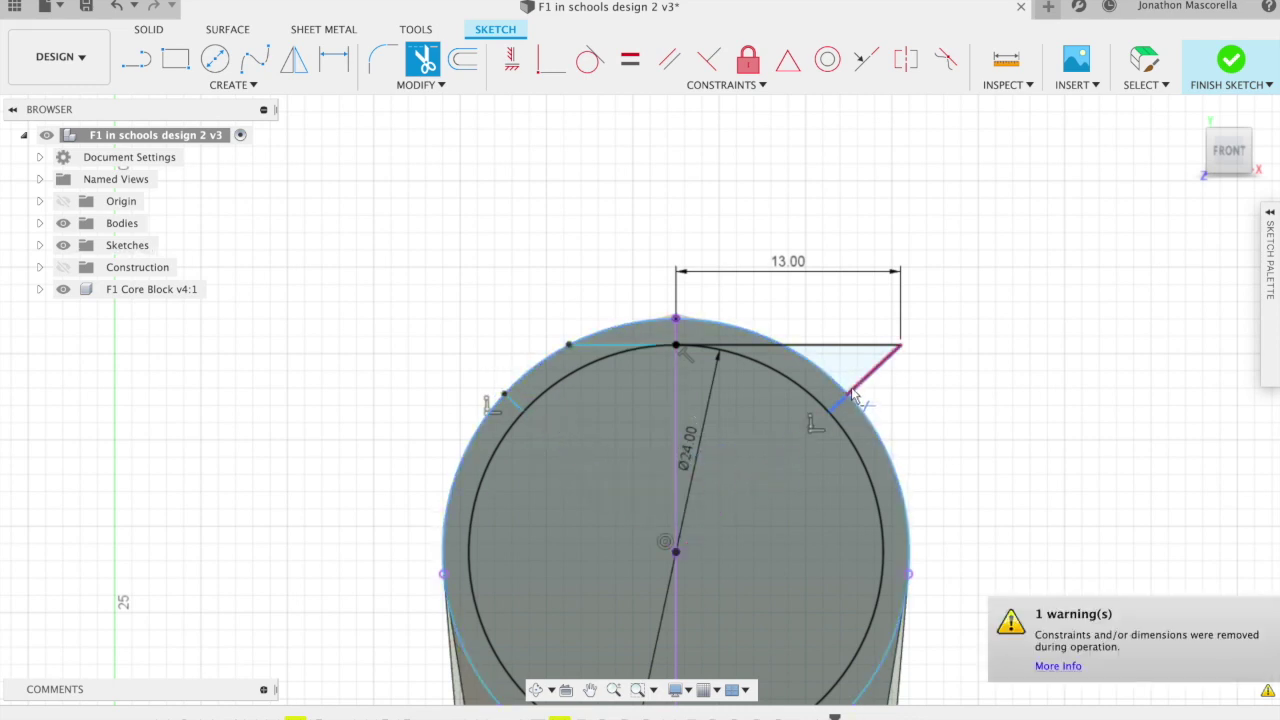
click(852, 394)
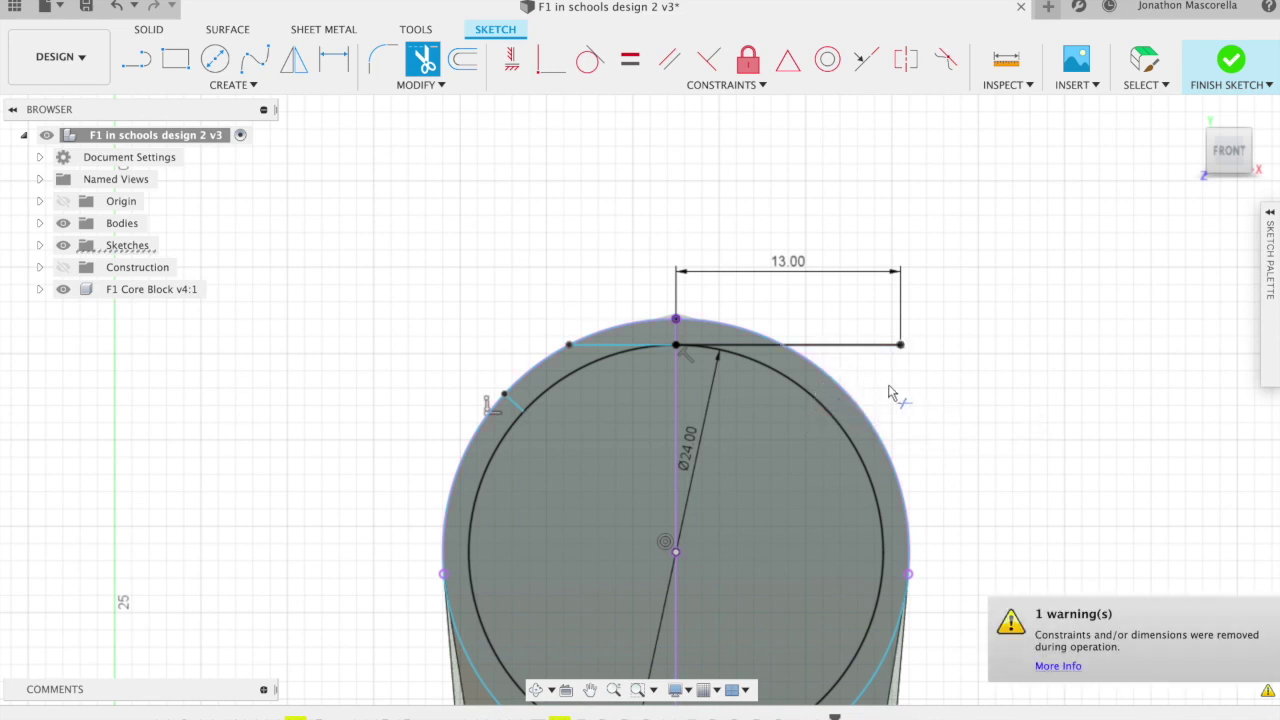
key(Escape)
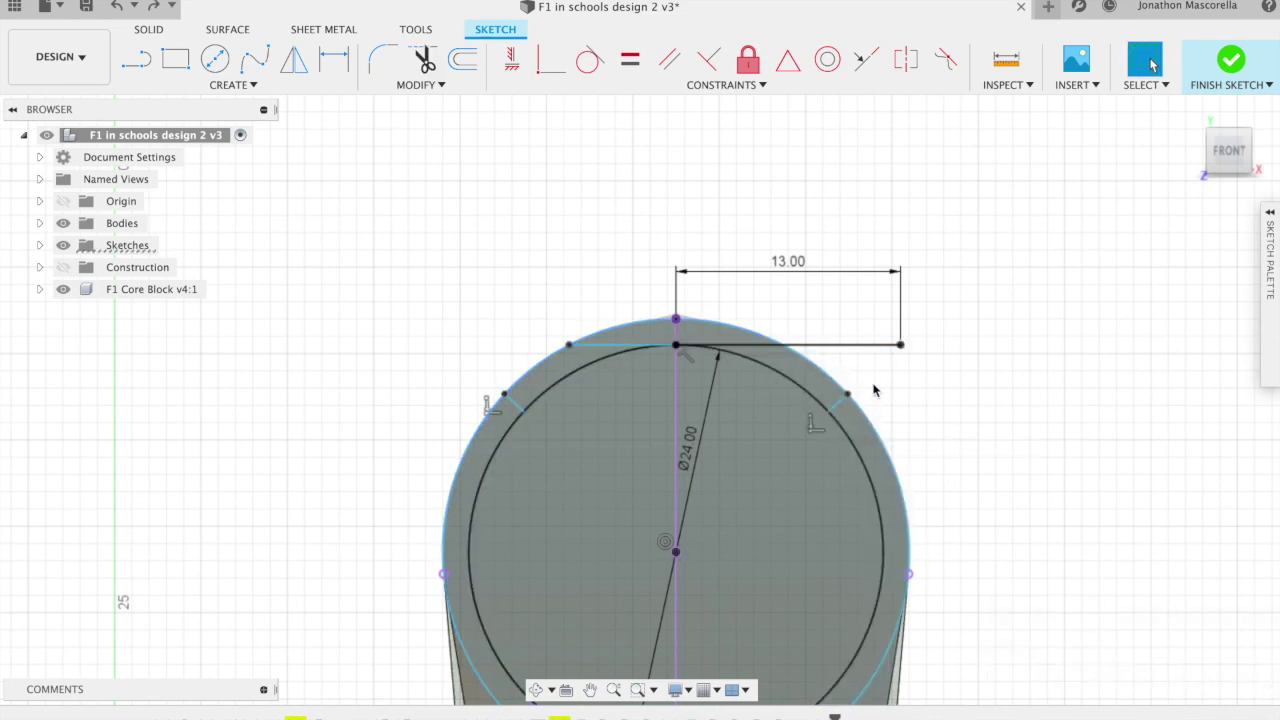
Trim the right 13.00 line and both halves of the top chord.
click(795, 357)
click(833, 348)
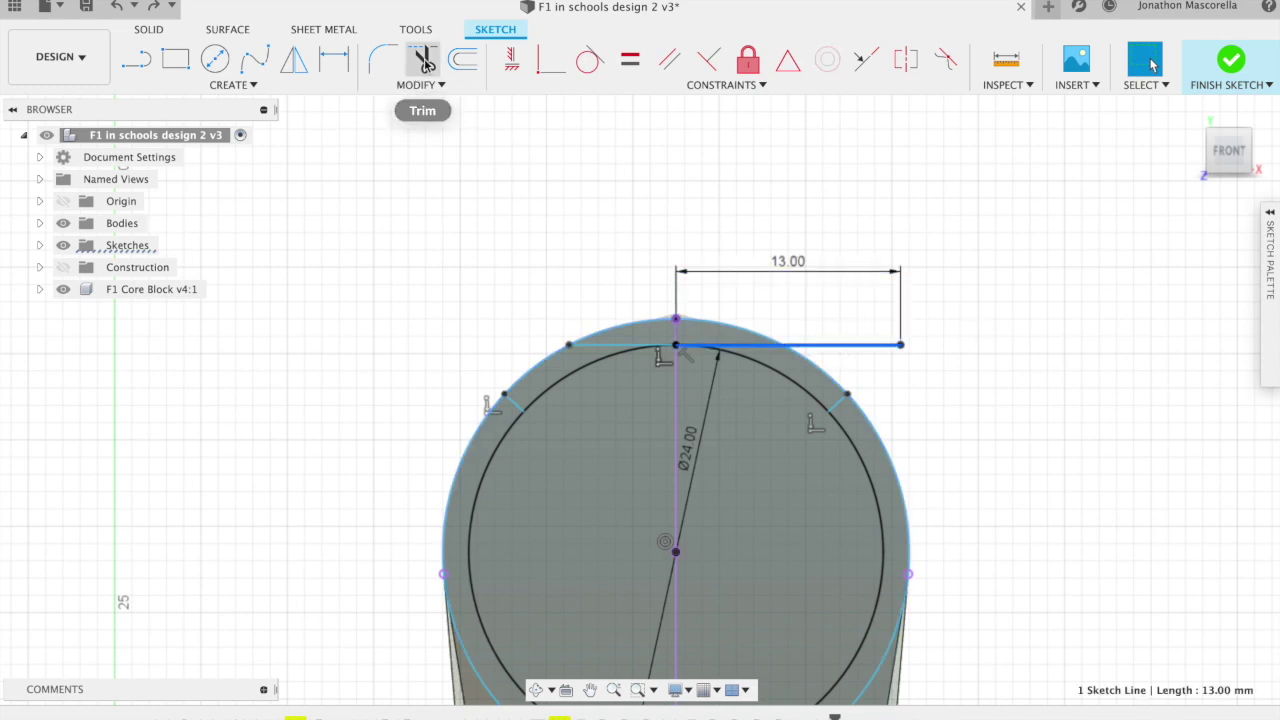
click(424, 60)
click(860, 345)
click(758, 350)
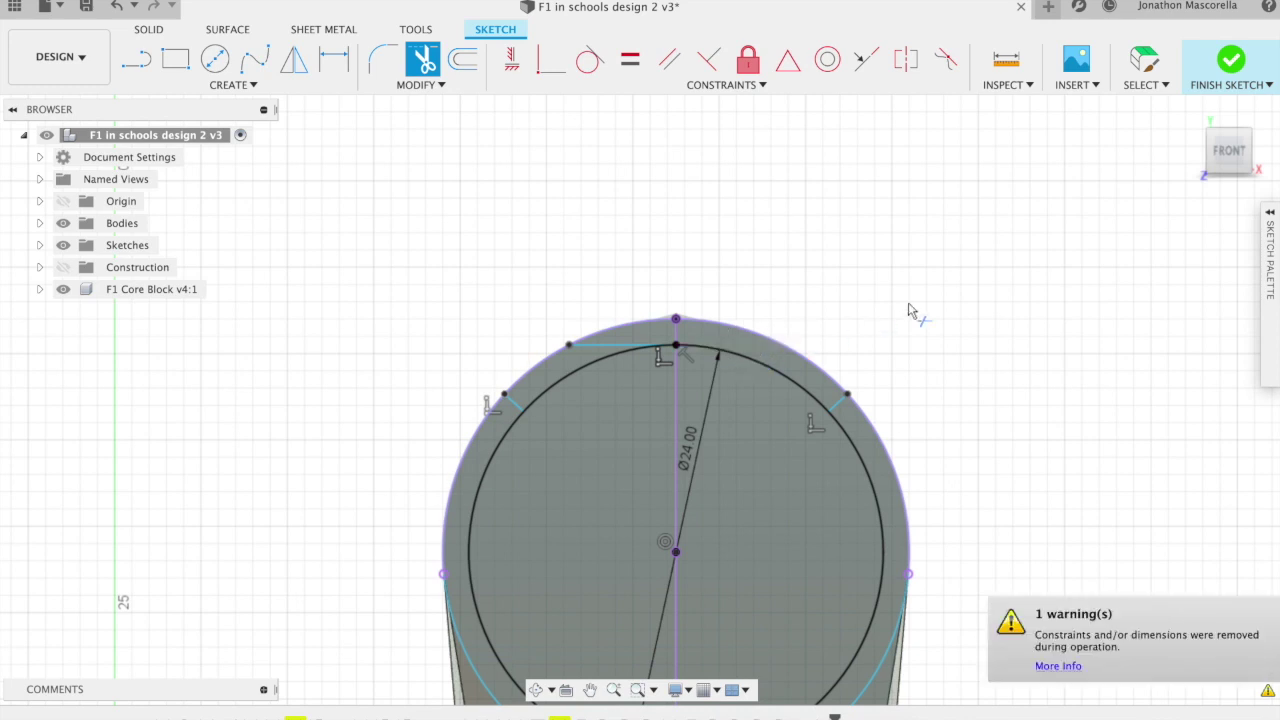
click(596, 350)
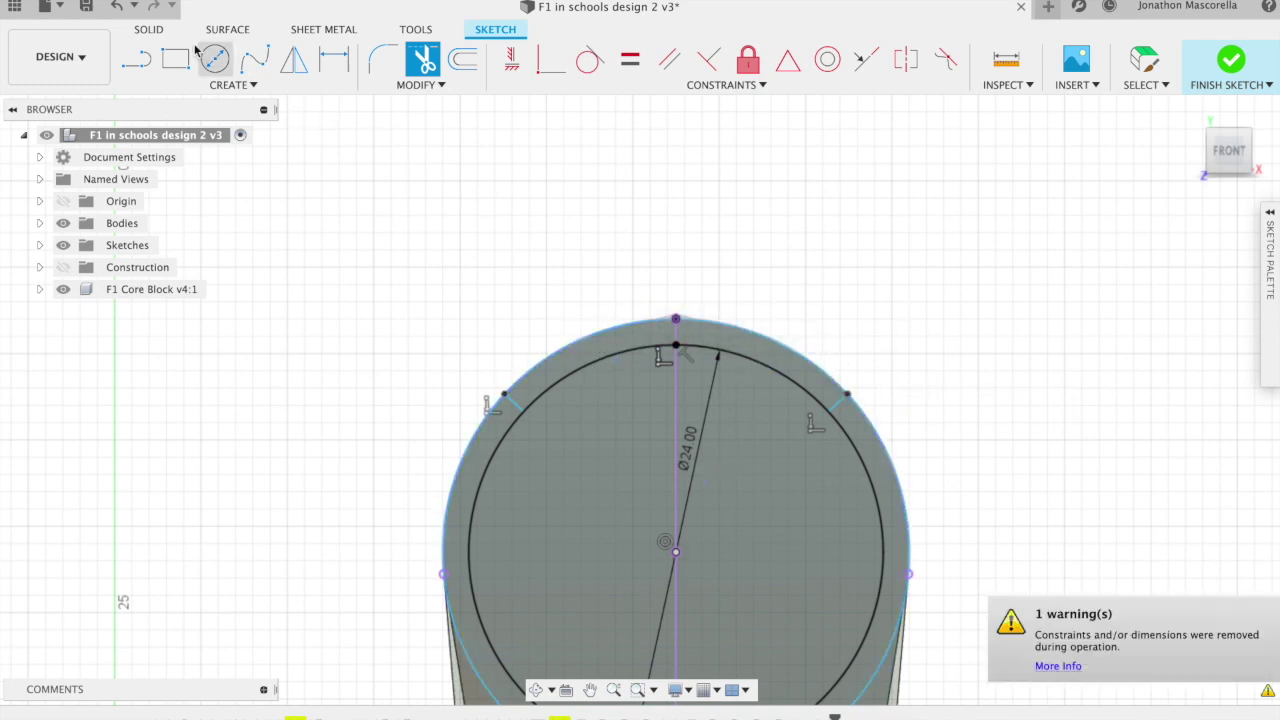
Extrude the left and right curved band profiles -15 mm as a new body.
click(148, 29)
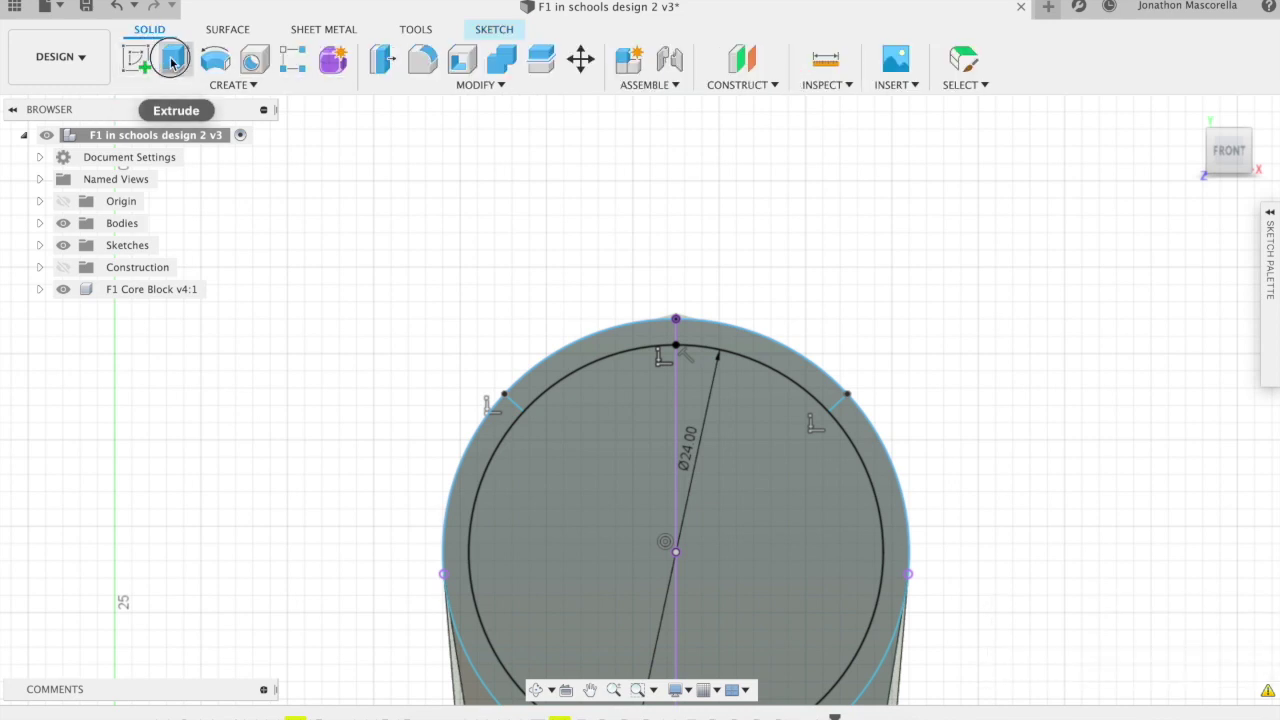
click(171, 62)
drag(1228, 152, 1198, 183)
scroll(878, 236, up, 5)
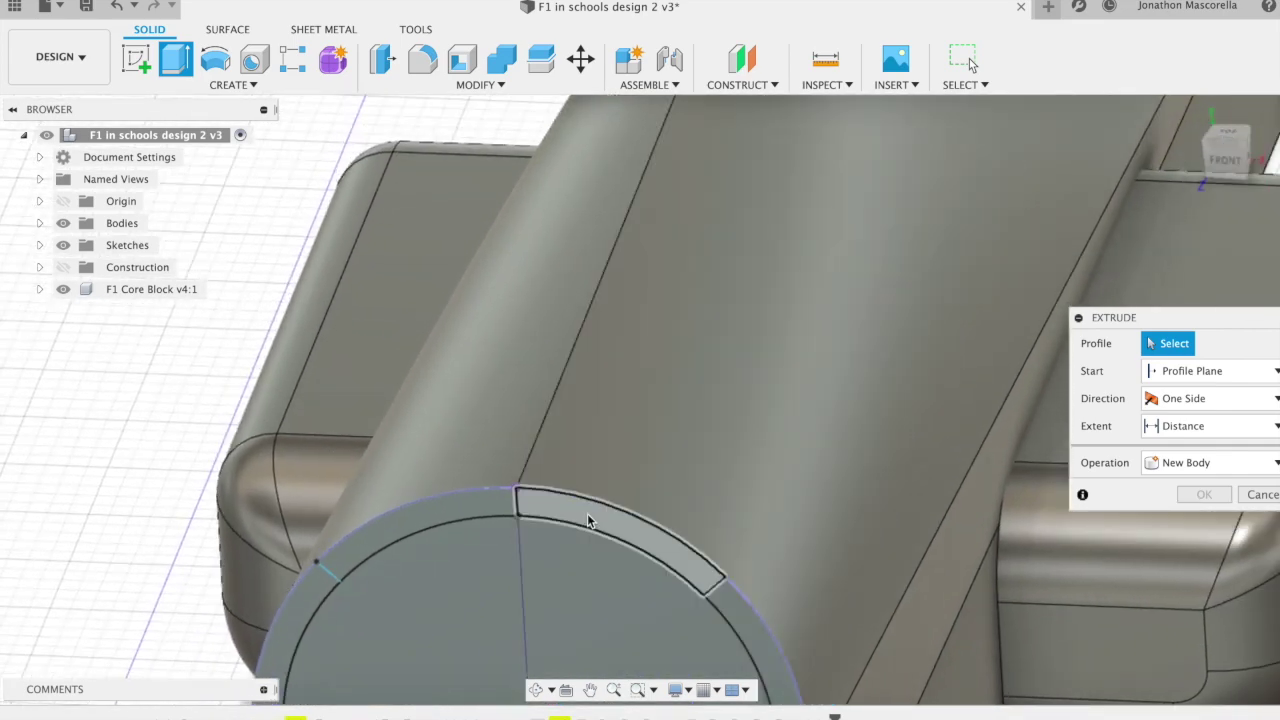
click(586, 518)
click(471, 510)
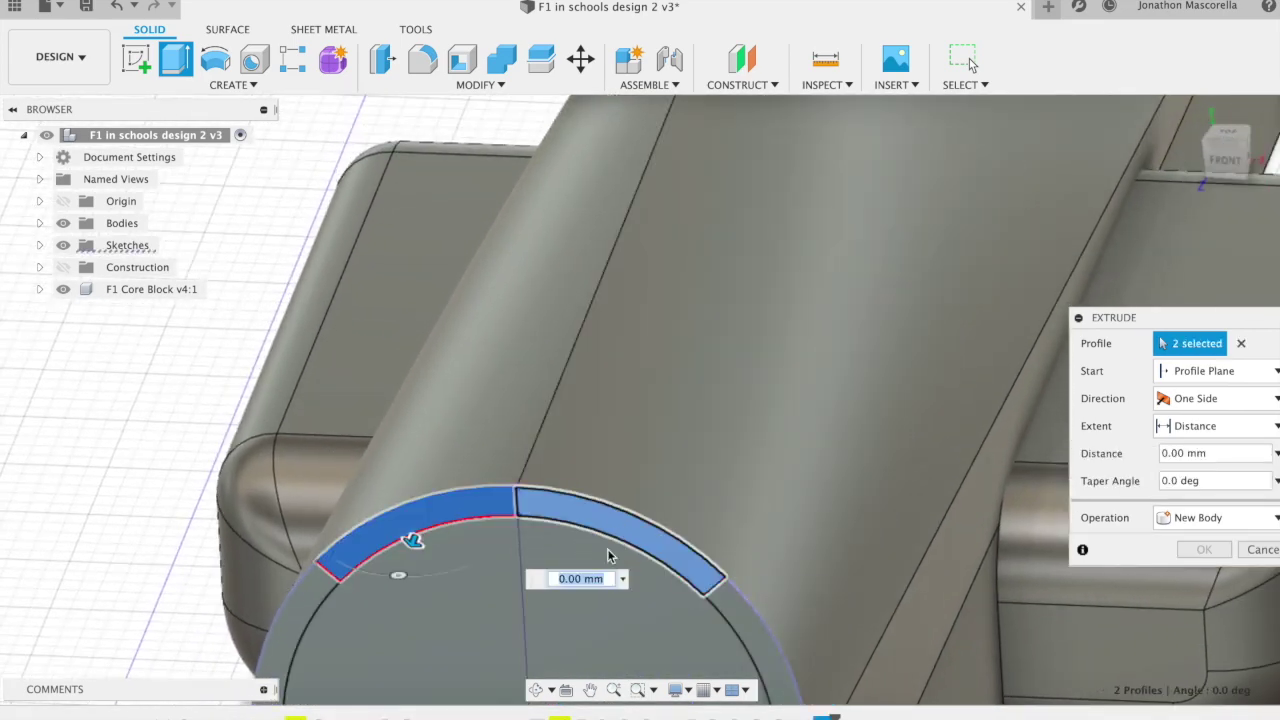
text(-15)
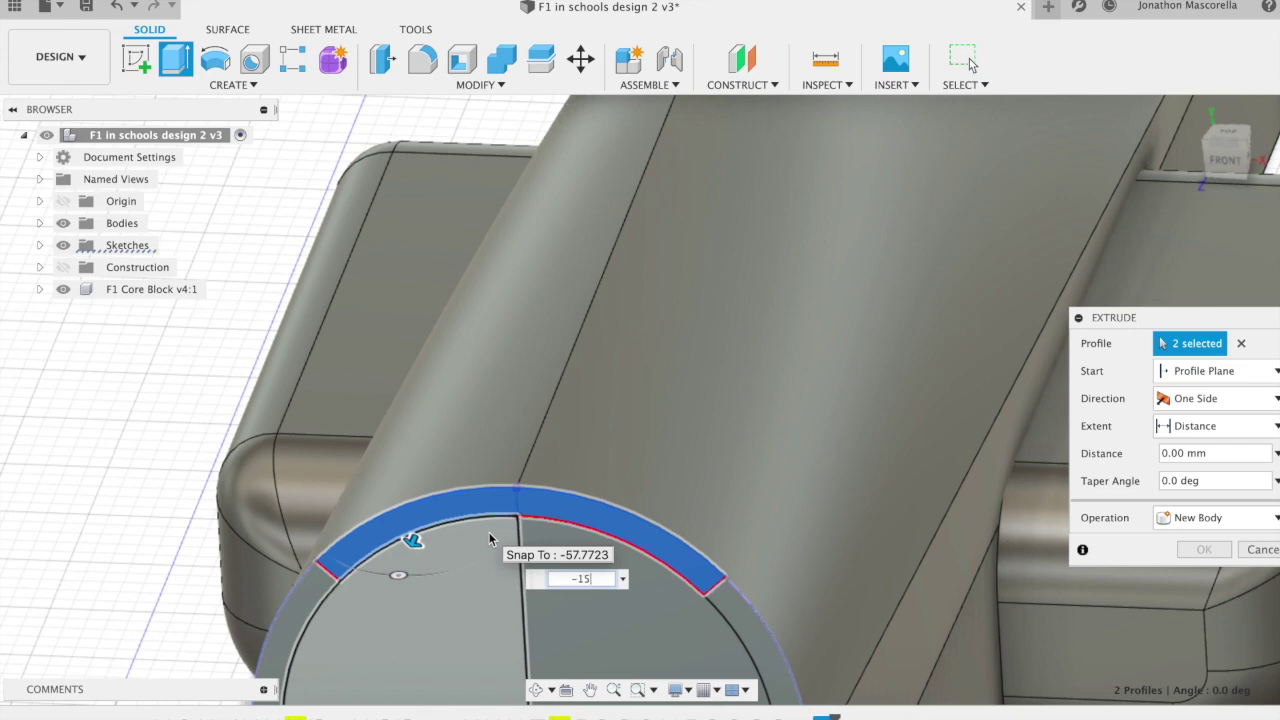
key(Return)
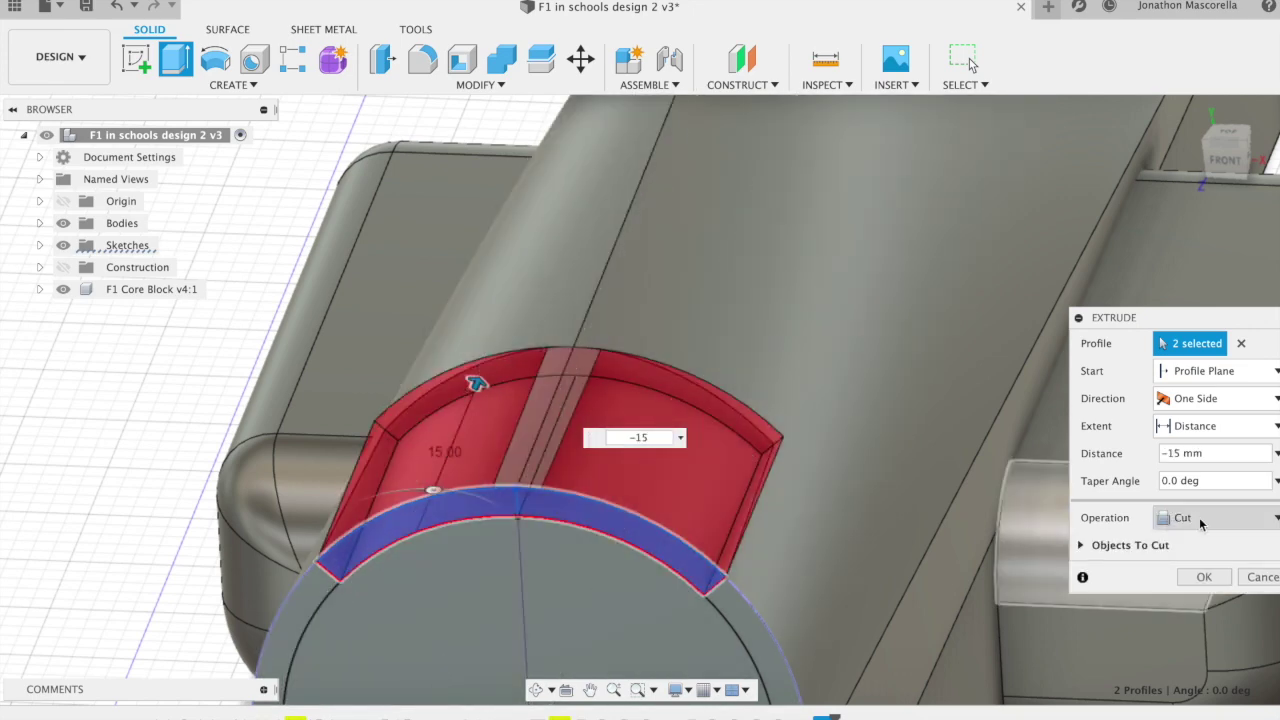
click(1199, 517)
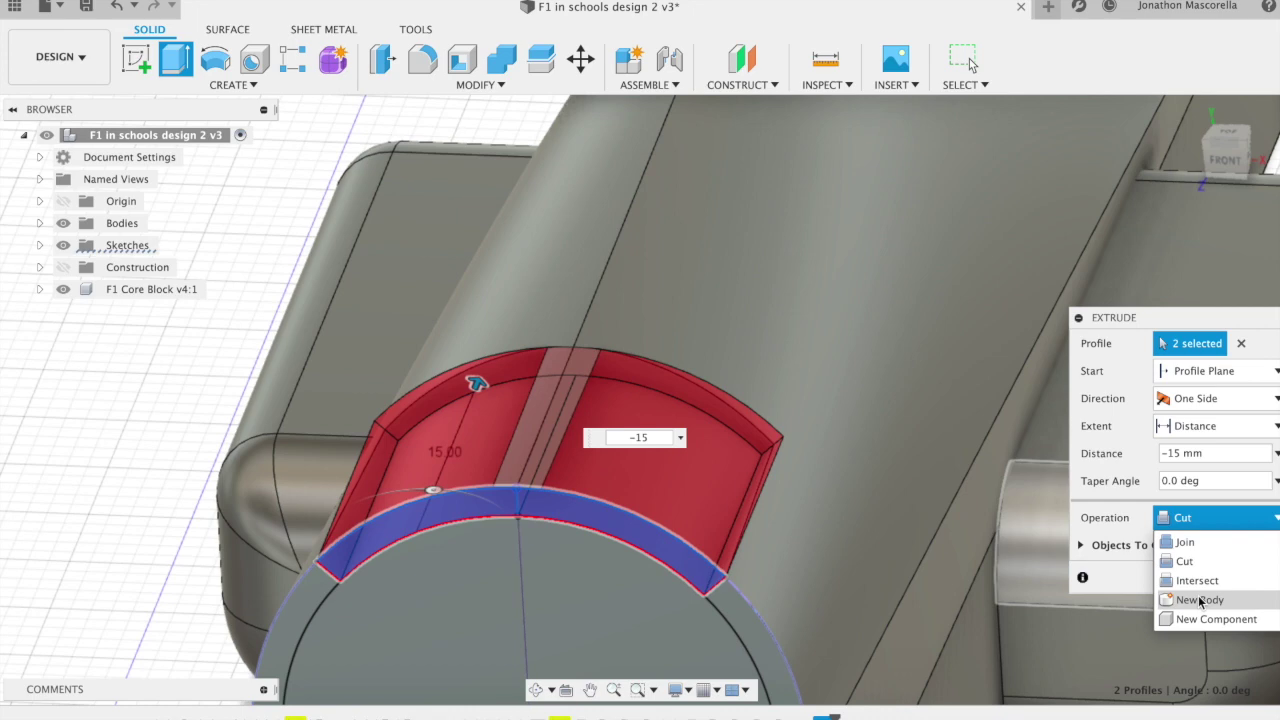
click(1201, 600)
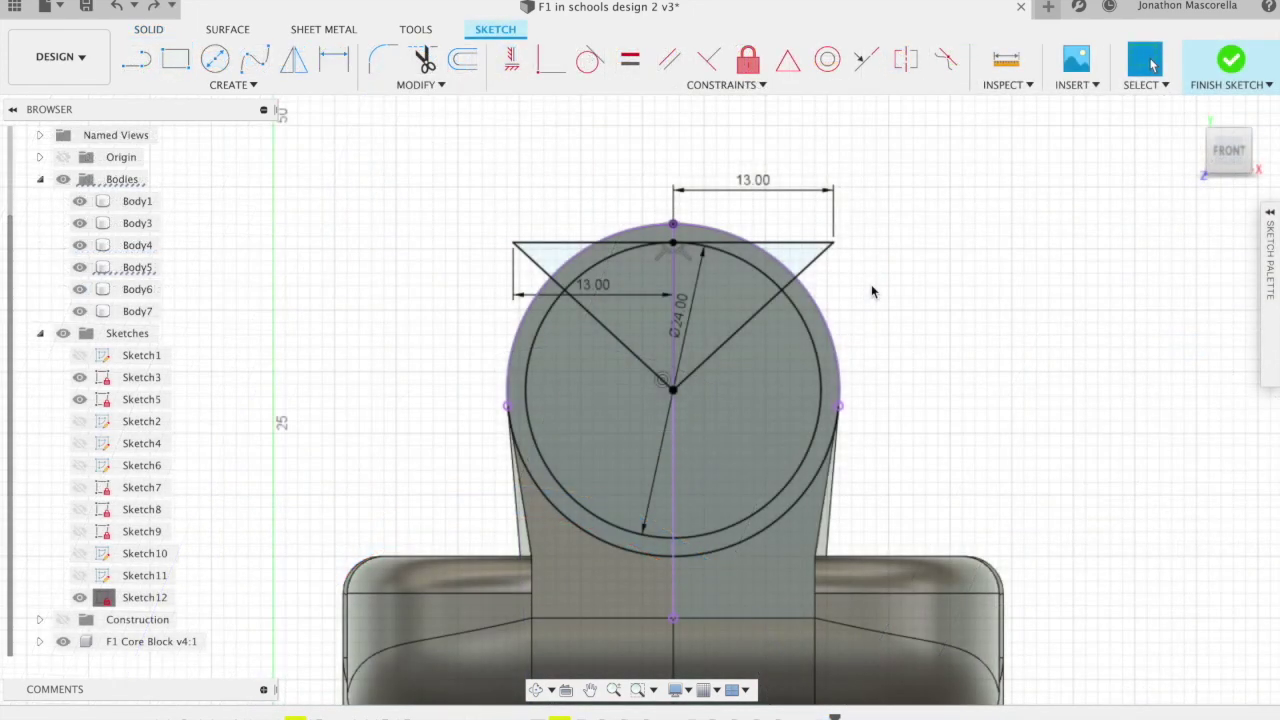
Add a 28 mm circle concentric with the 24 mm circle.
key(Delete)
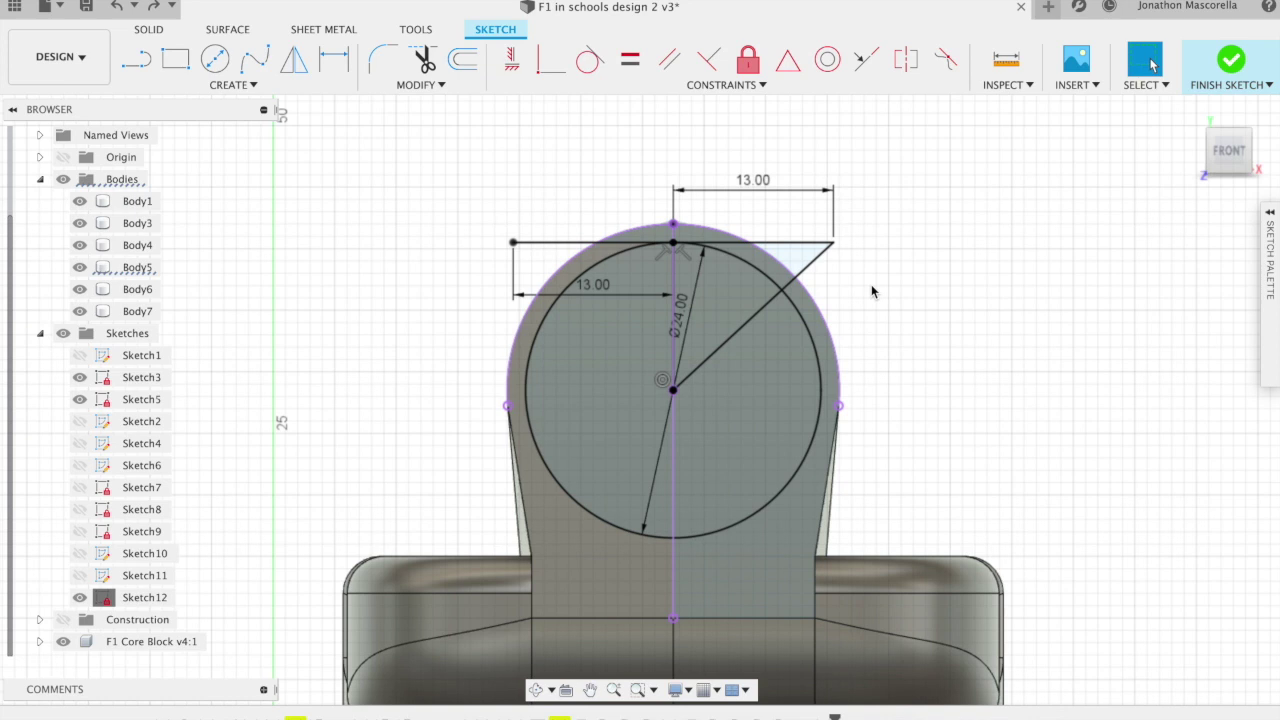
key(ctrl+z)
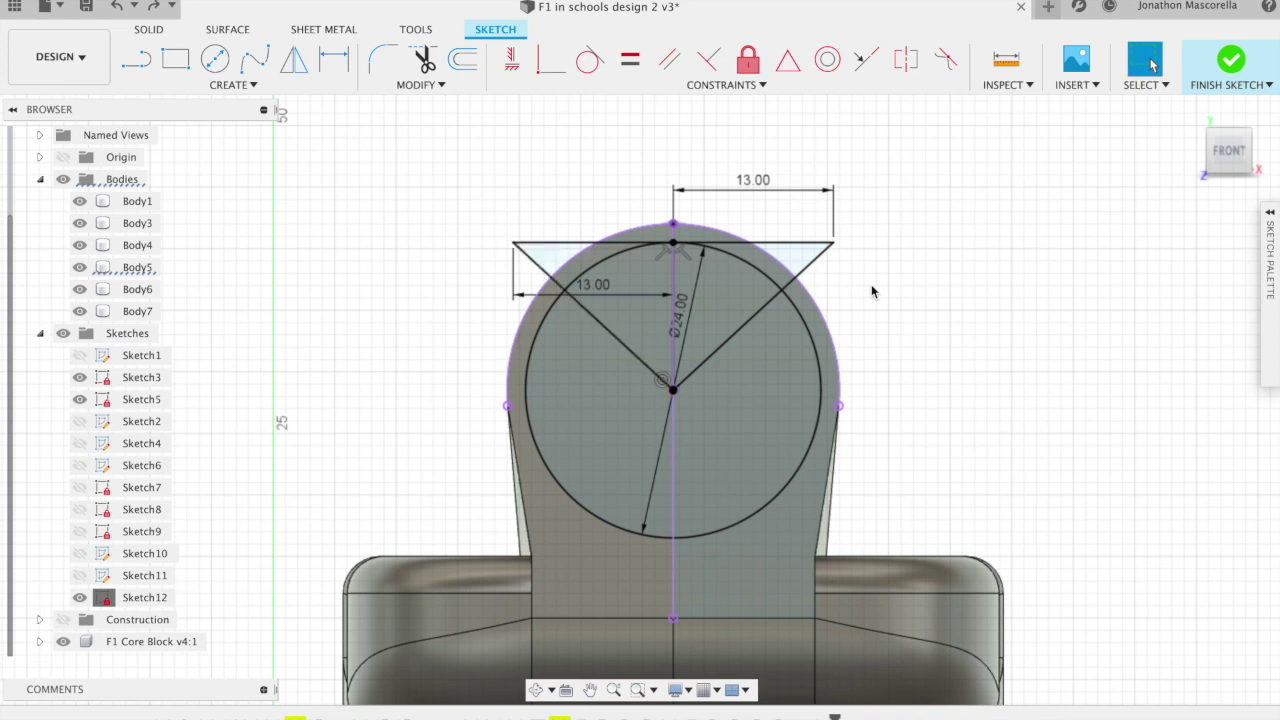
click(214, 62)
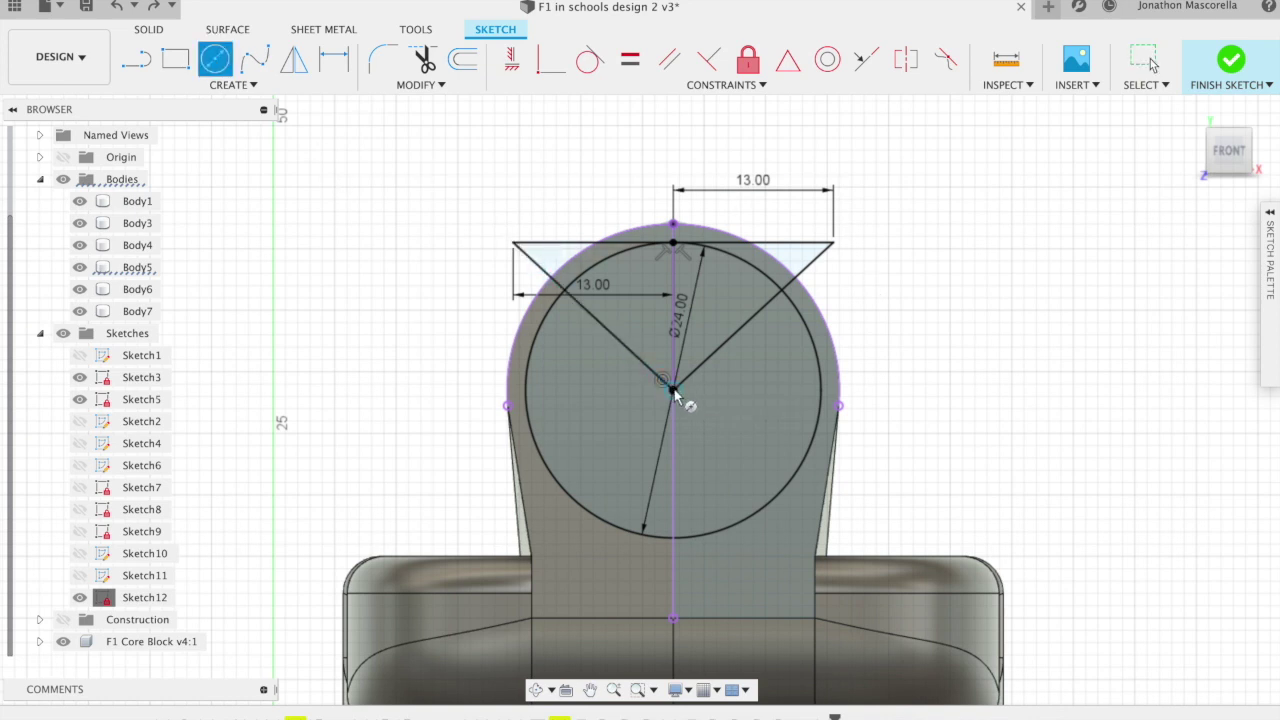
click(673, 390)
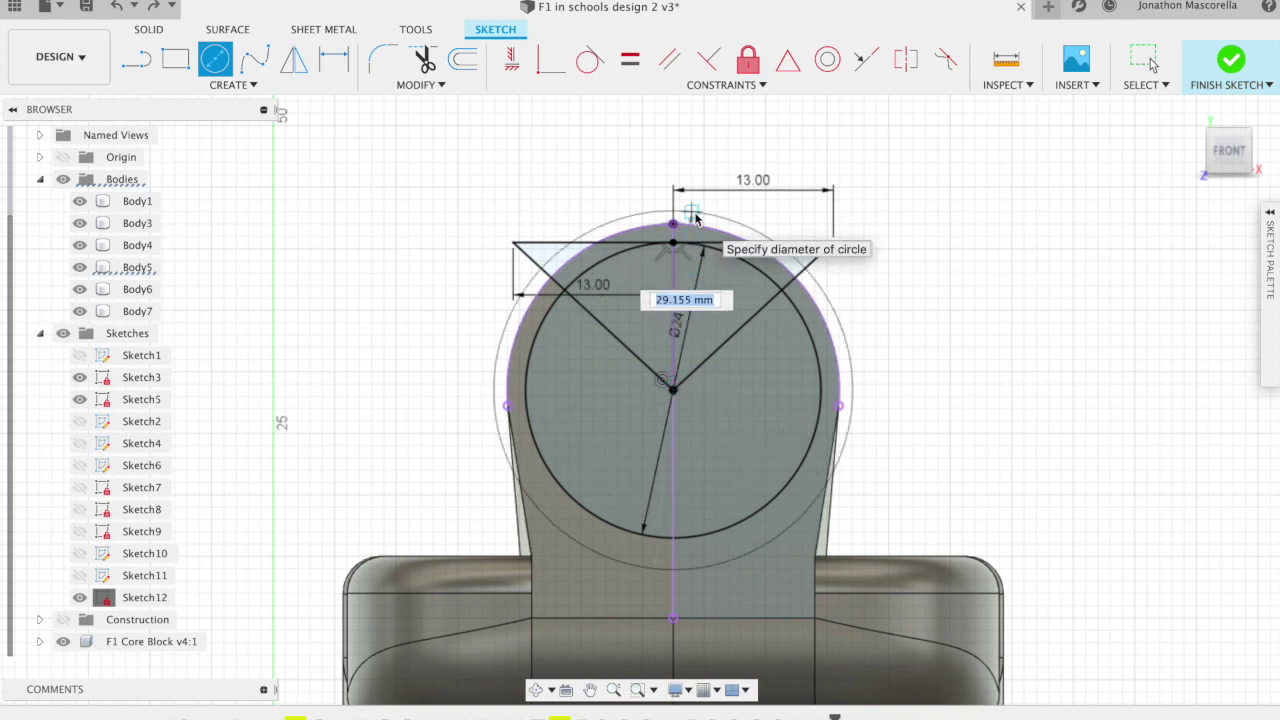
text(280)
key(Tab)
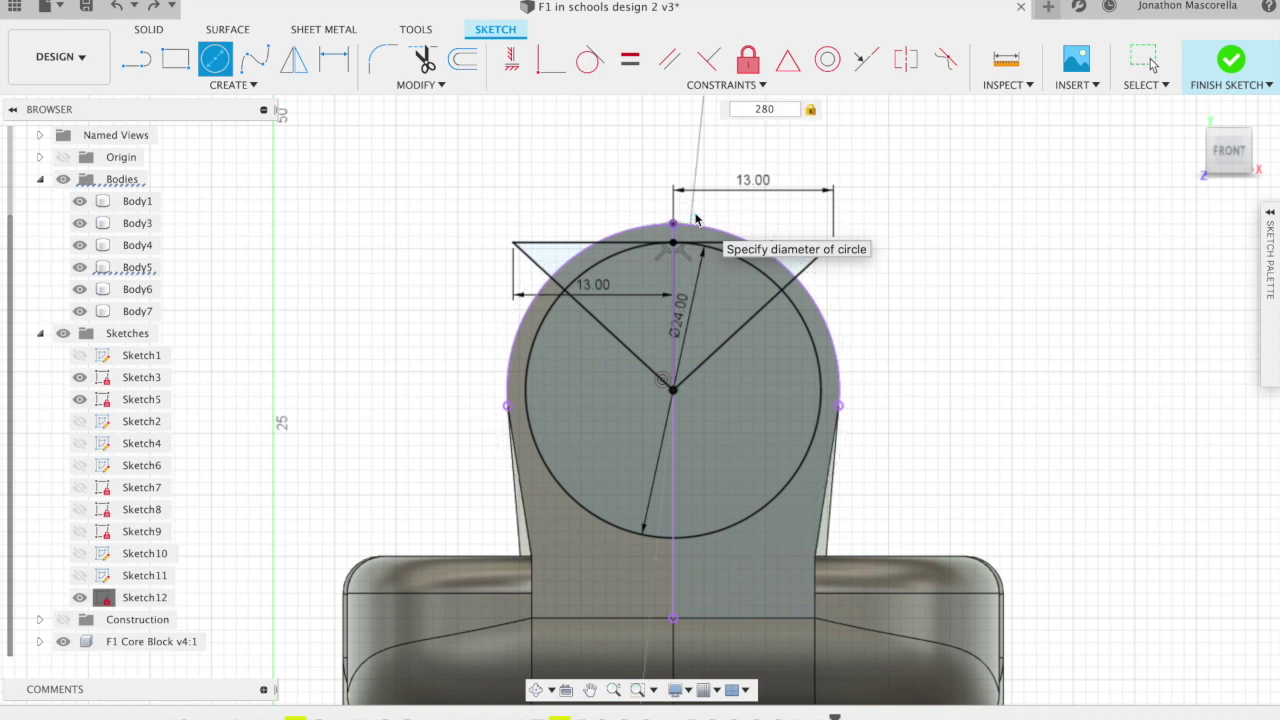
key(BackSpace)
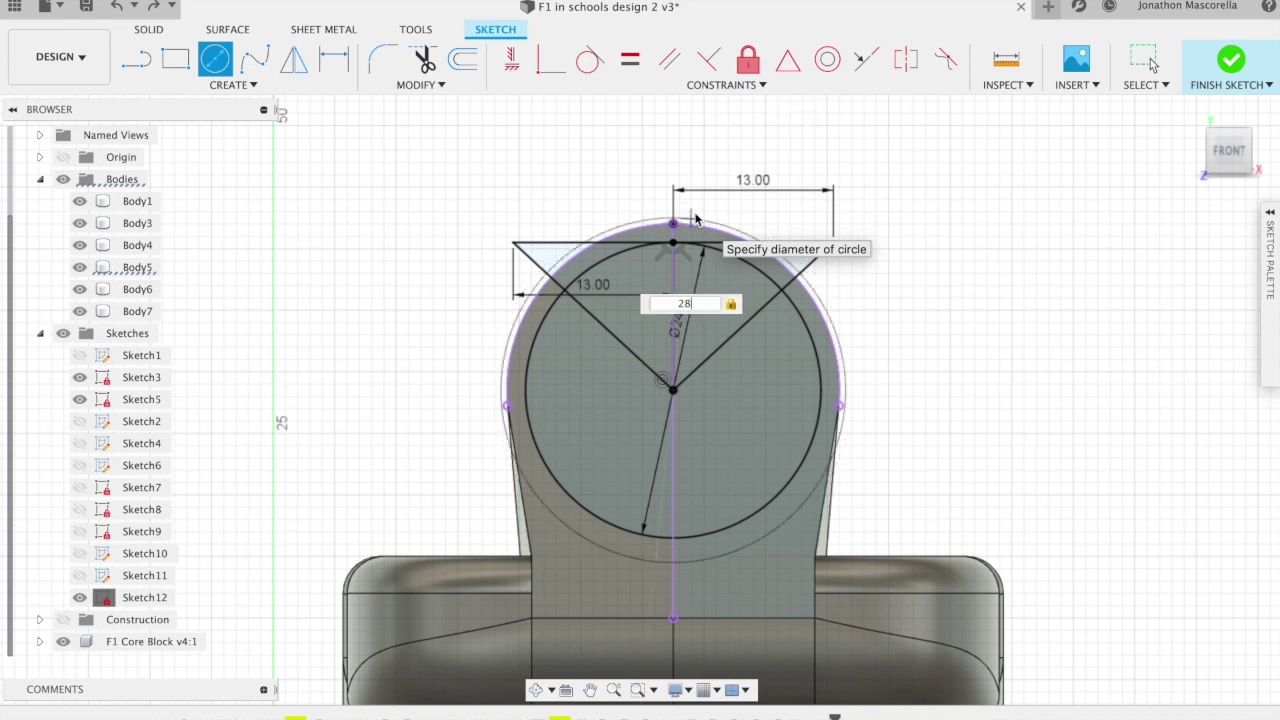
key(Return)
Trim the left part of the top line to leave a curved band.
mouse_move(1193, 172)
shift+middle_down()
mouse_move(1152, 64)
mouse_move(1190, 168)
shift+middle_up()
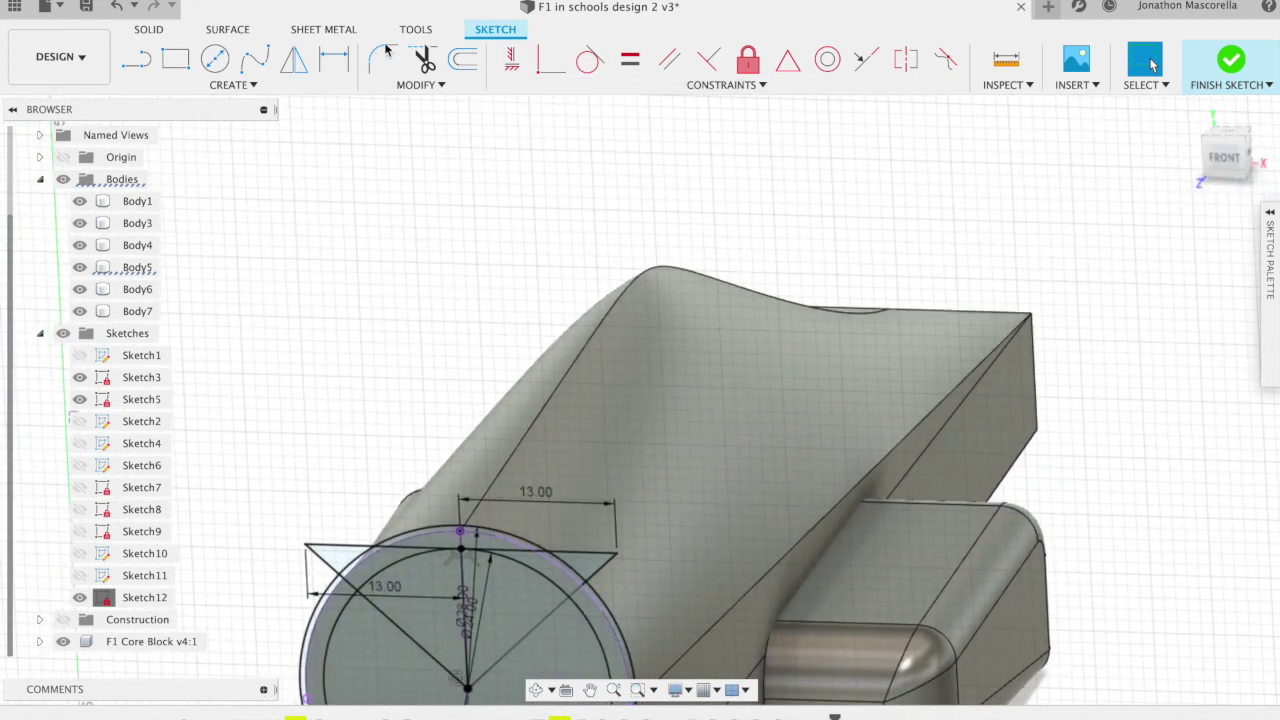
click(424, 59)
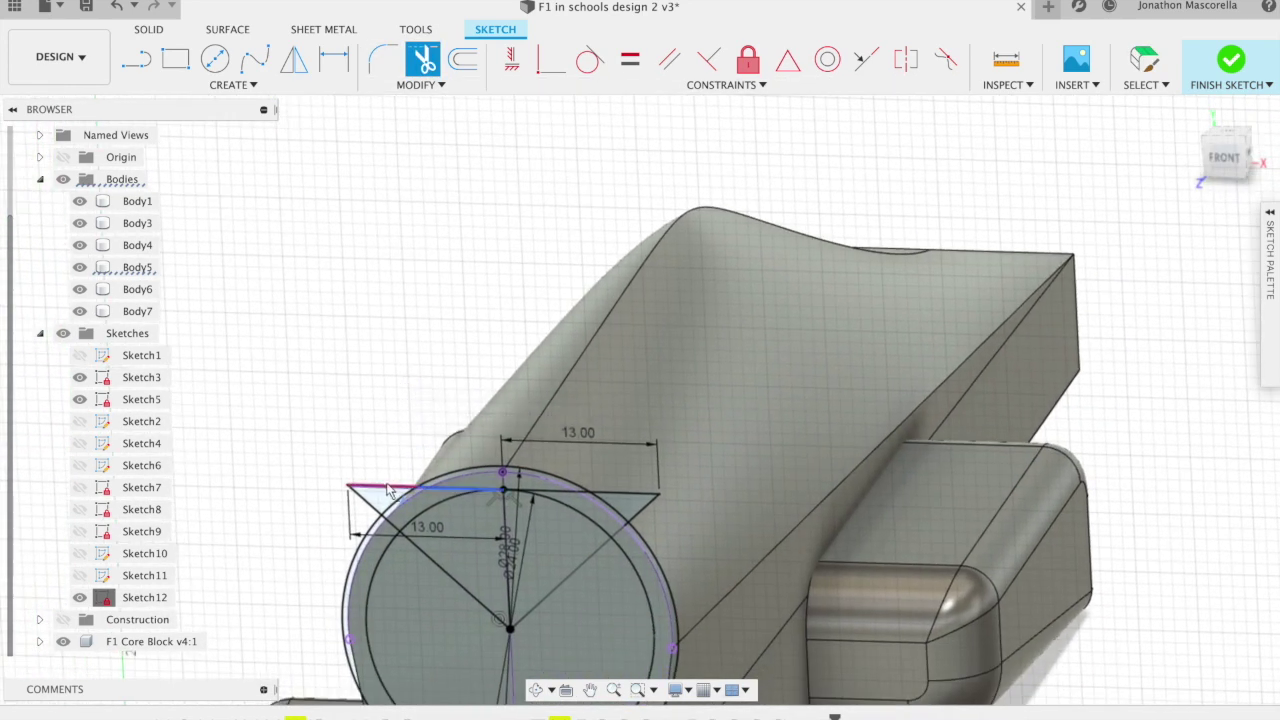
click(358, 497)
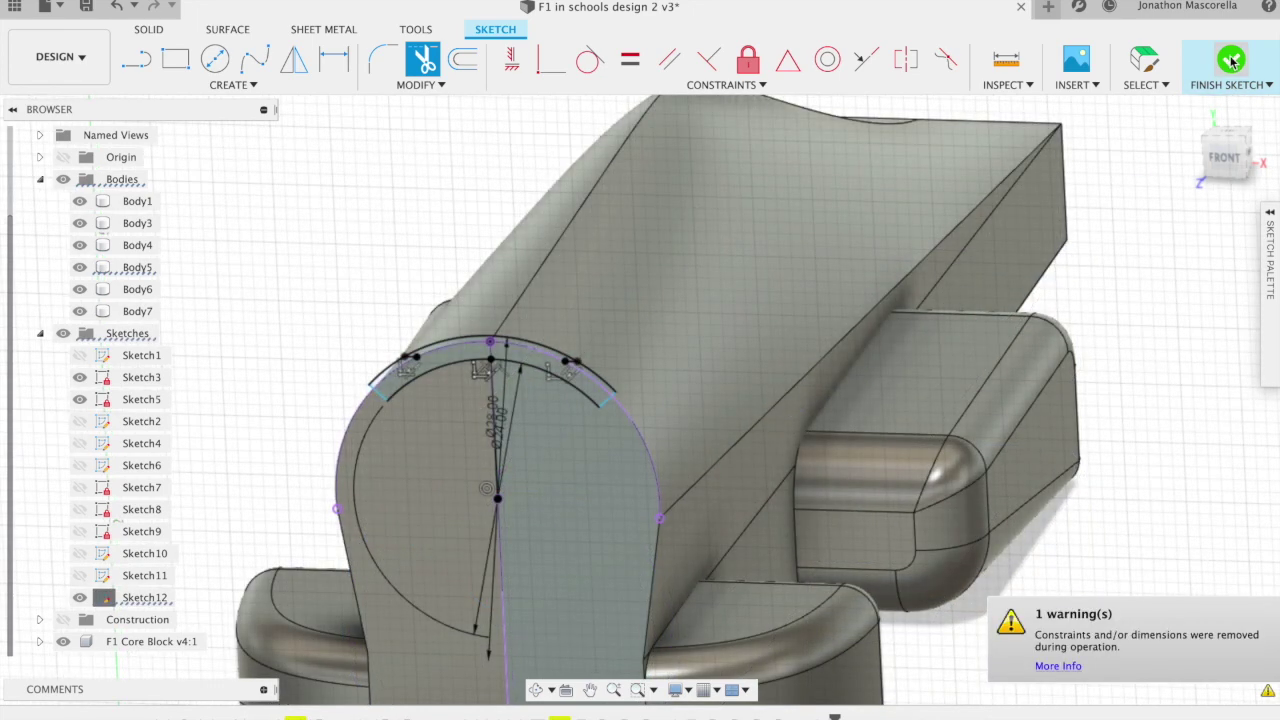
Finish the sketch and select the five arc-band profiles of Sketch12 for extrusion.
click(1180, 80)
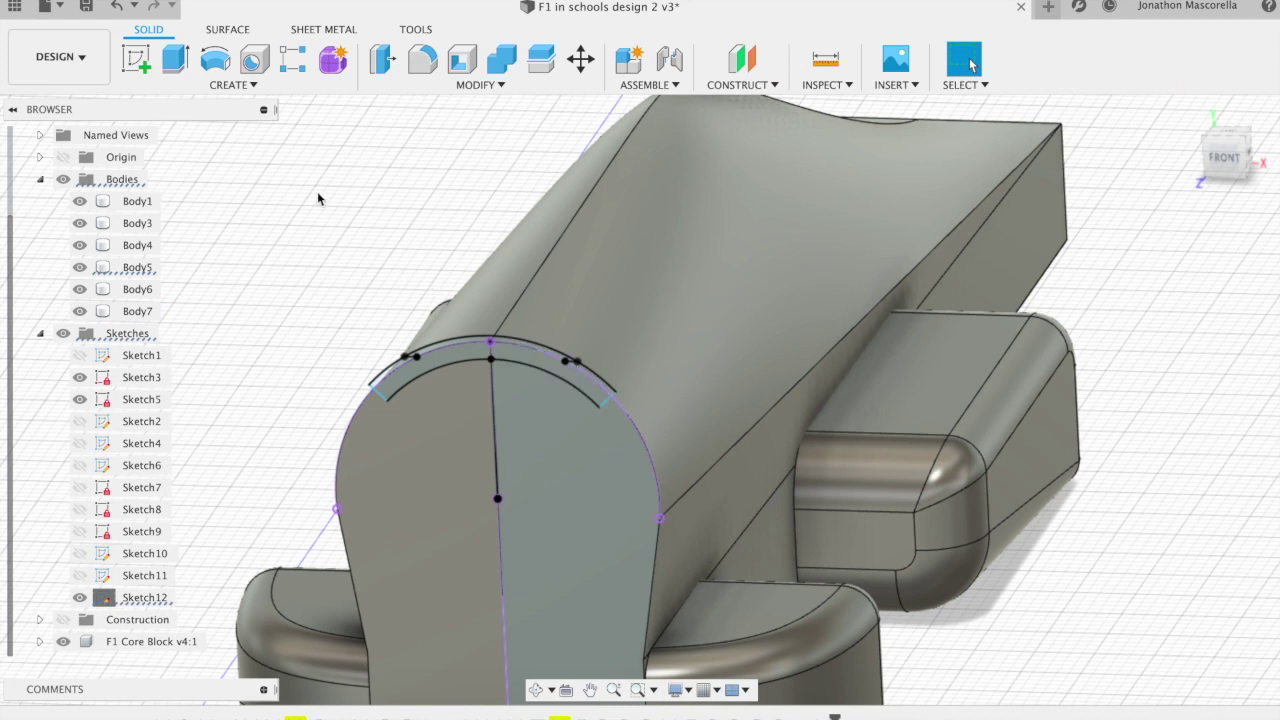
click(175, 58)
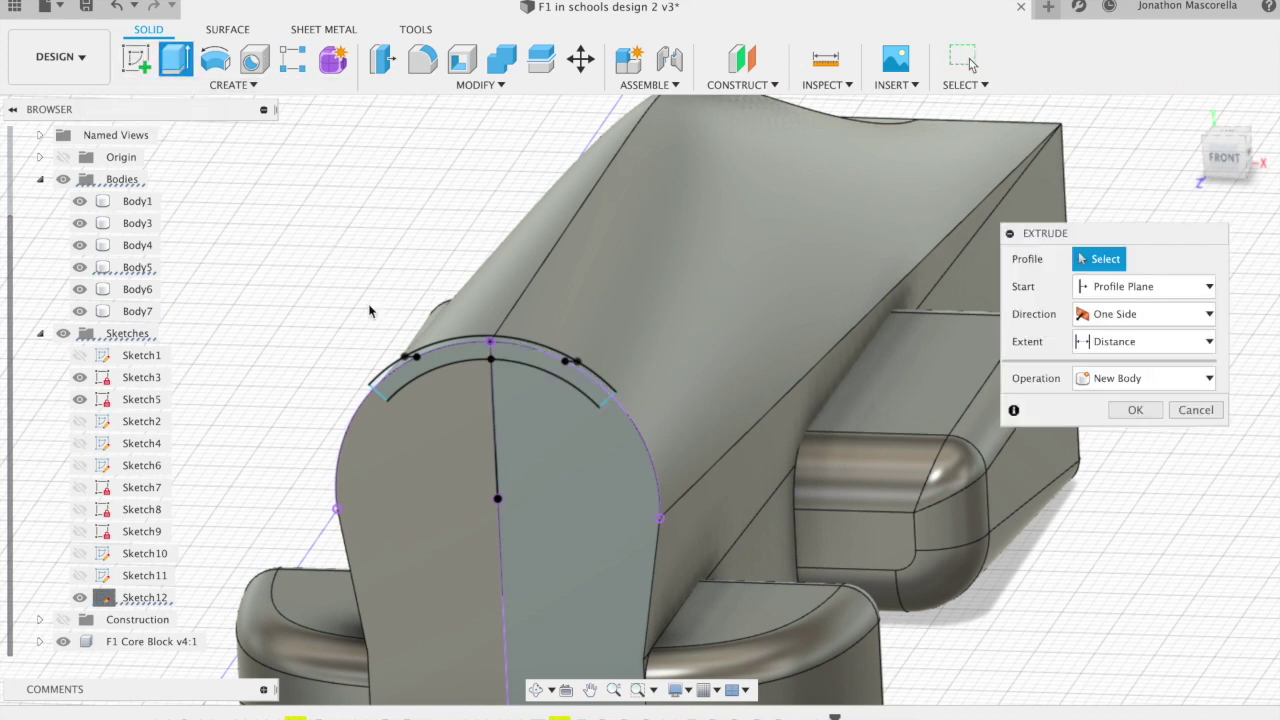
click(433, 347)
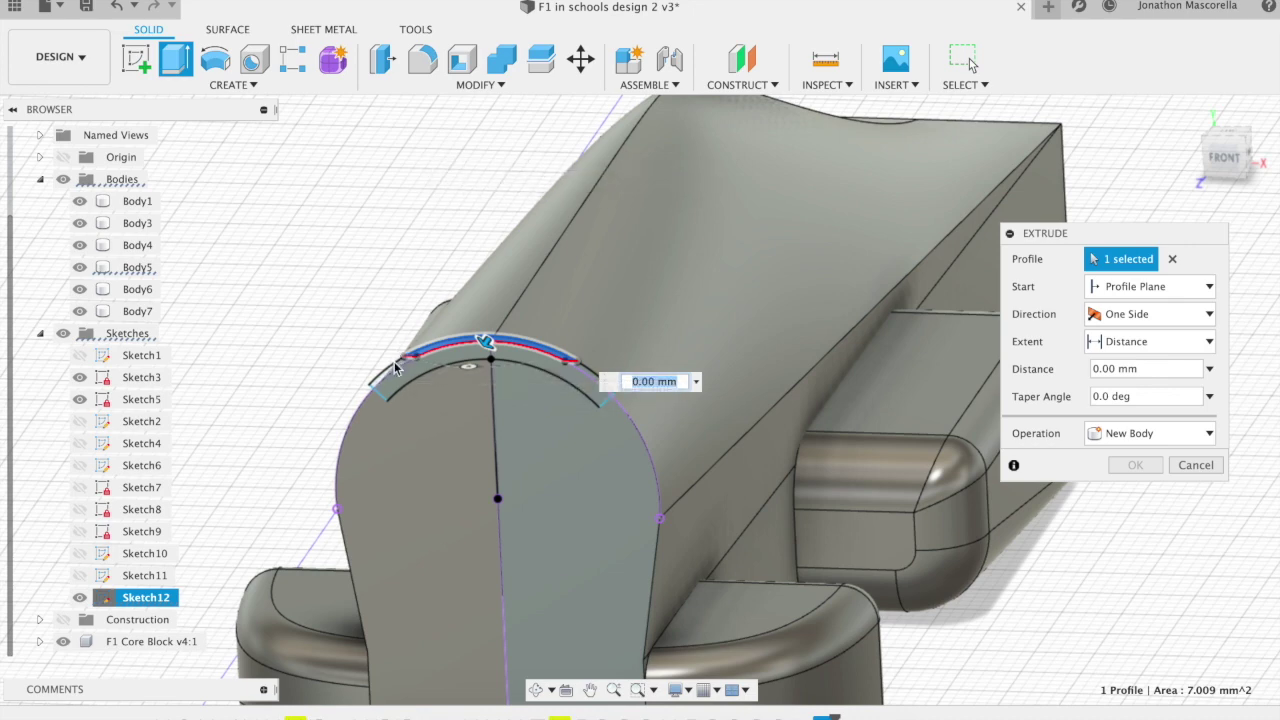
click(395, 371)
scroll(554, 372, up, 5)
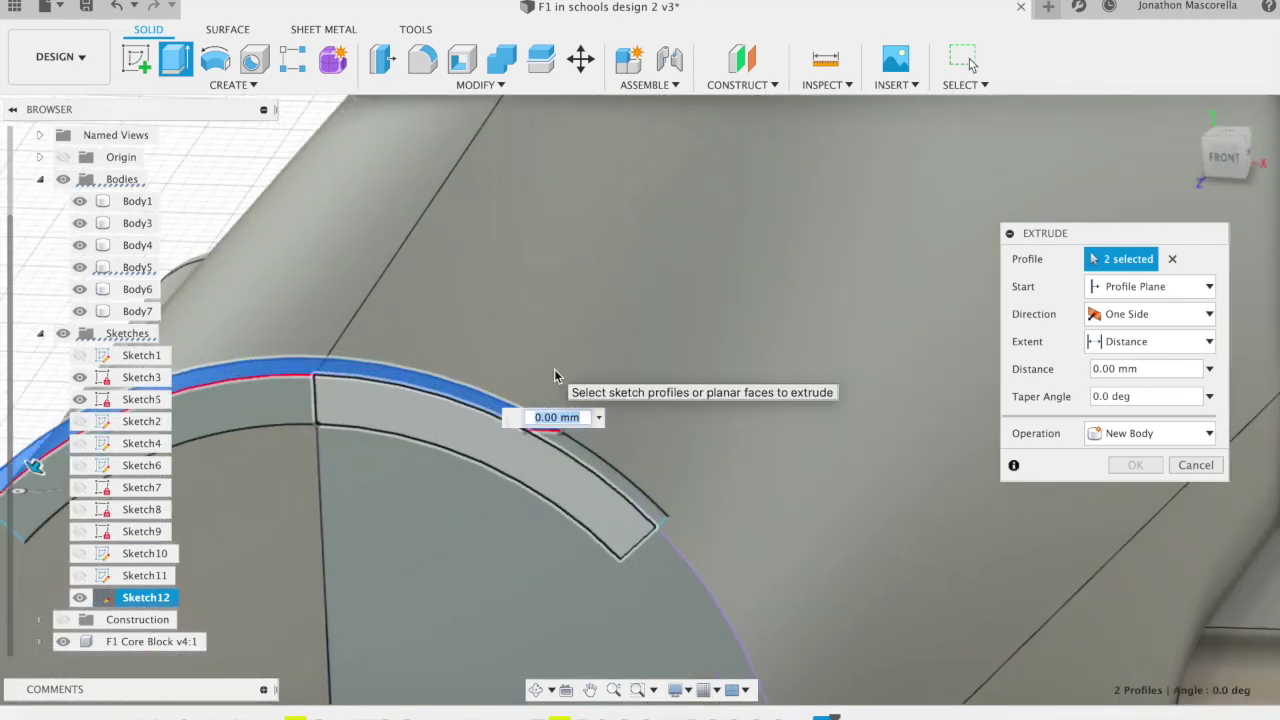
click(542, 400)
click(482, 399)
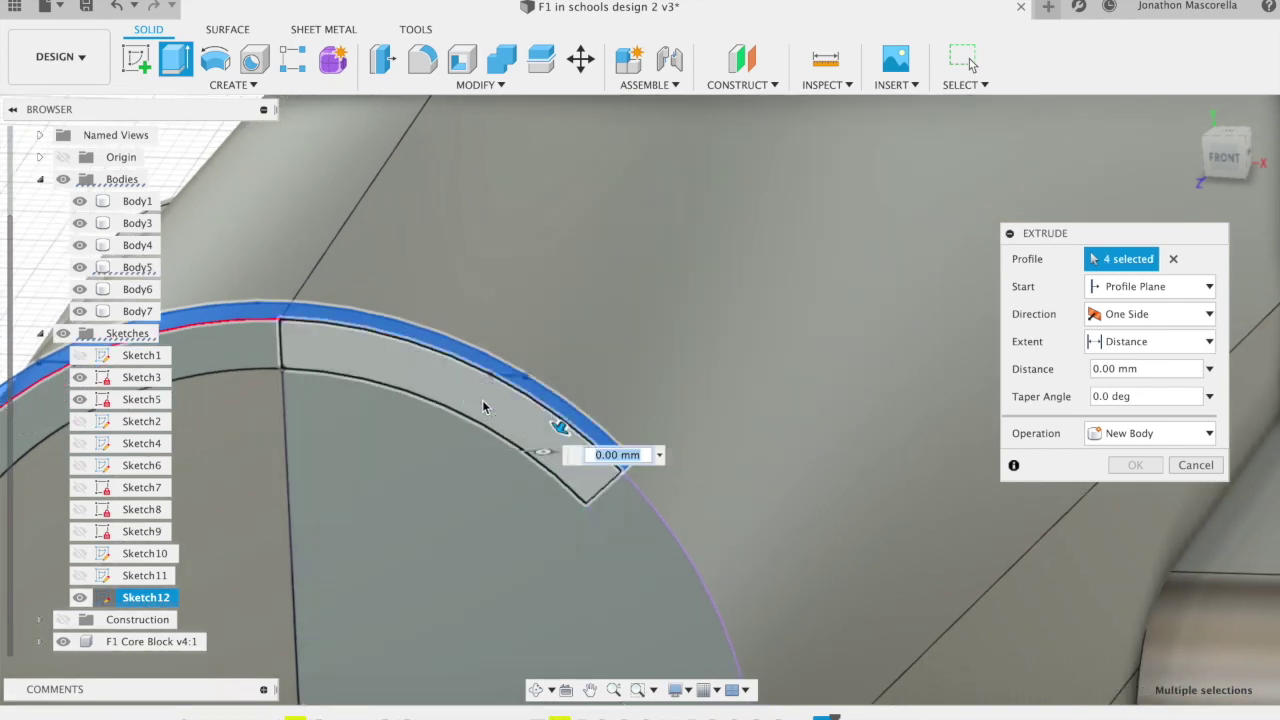
click(258, 355)
scroll(477, 390, down, 5)
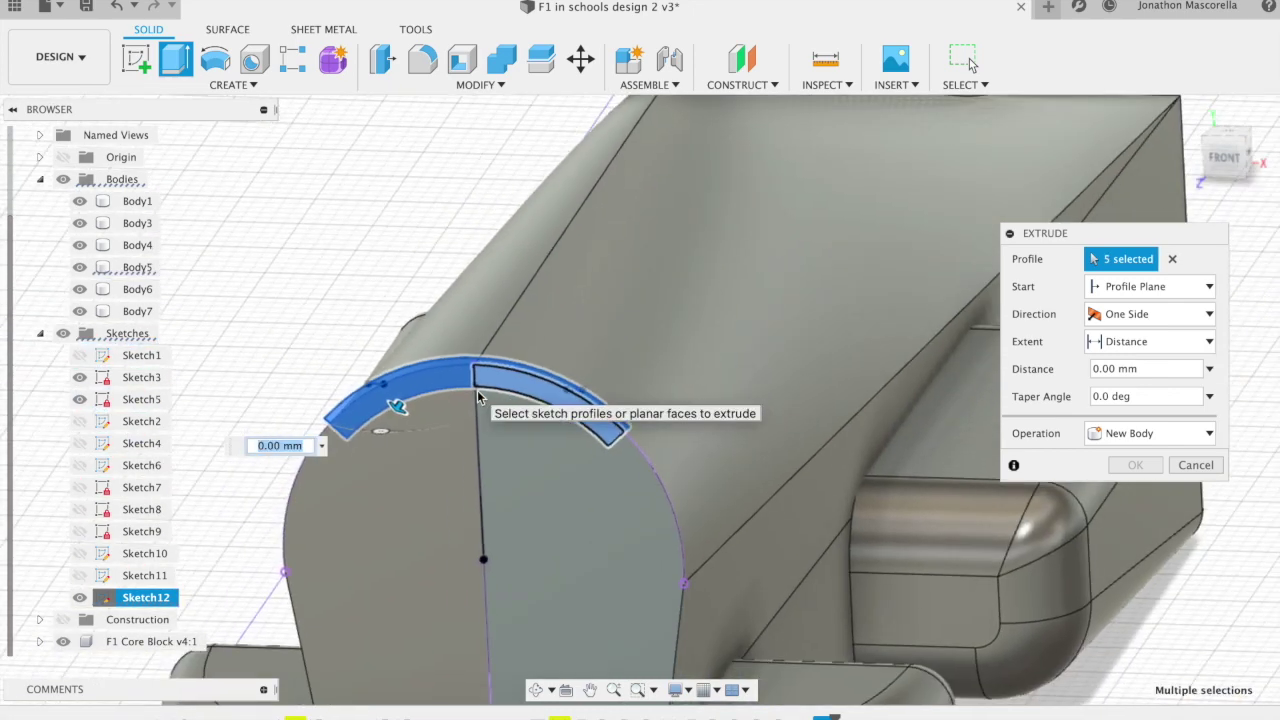
Cut the selected band 15 mm into the body using a -15 mm distance.
drag(397, 400, 502, 326)
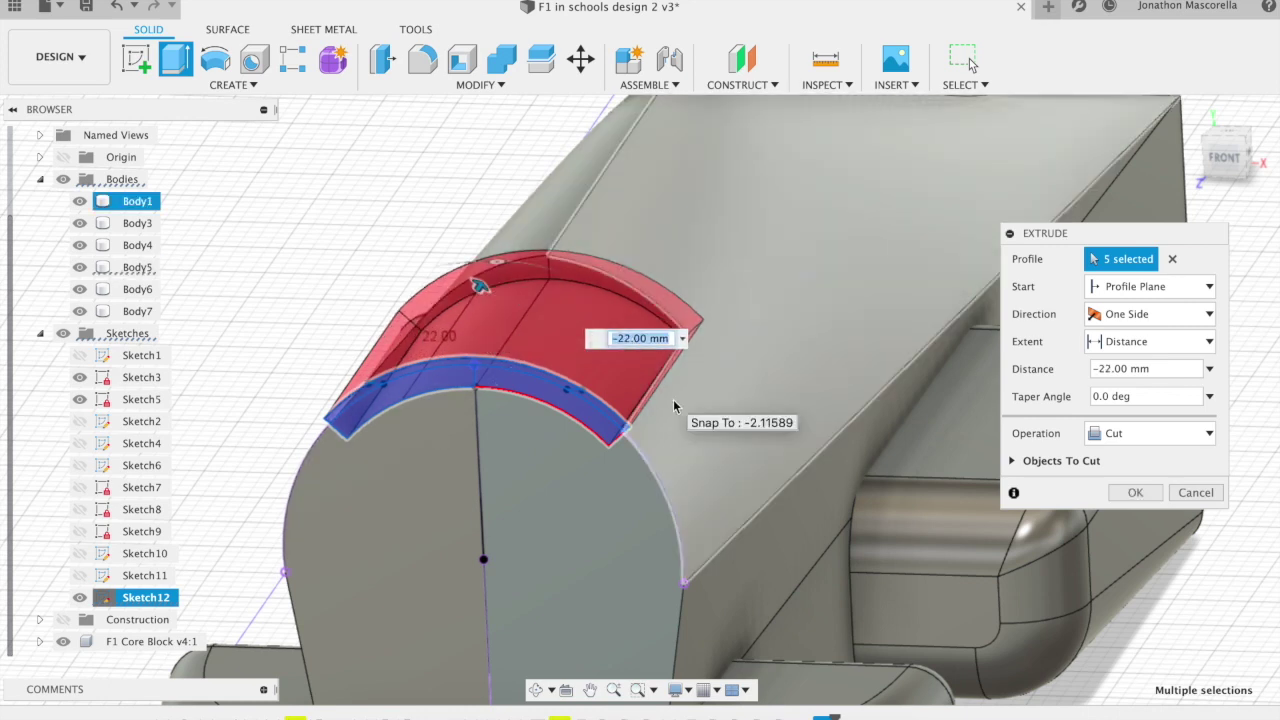
text(15)
key(Return)
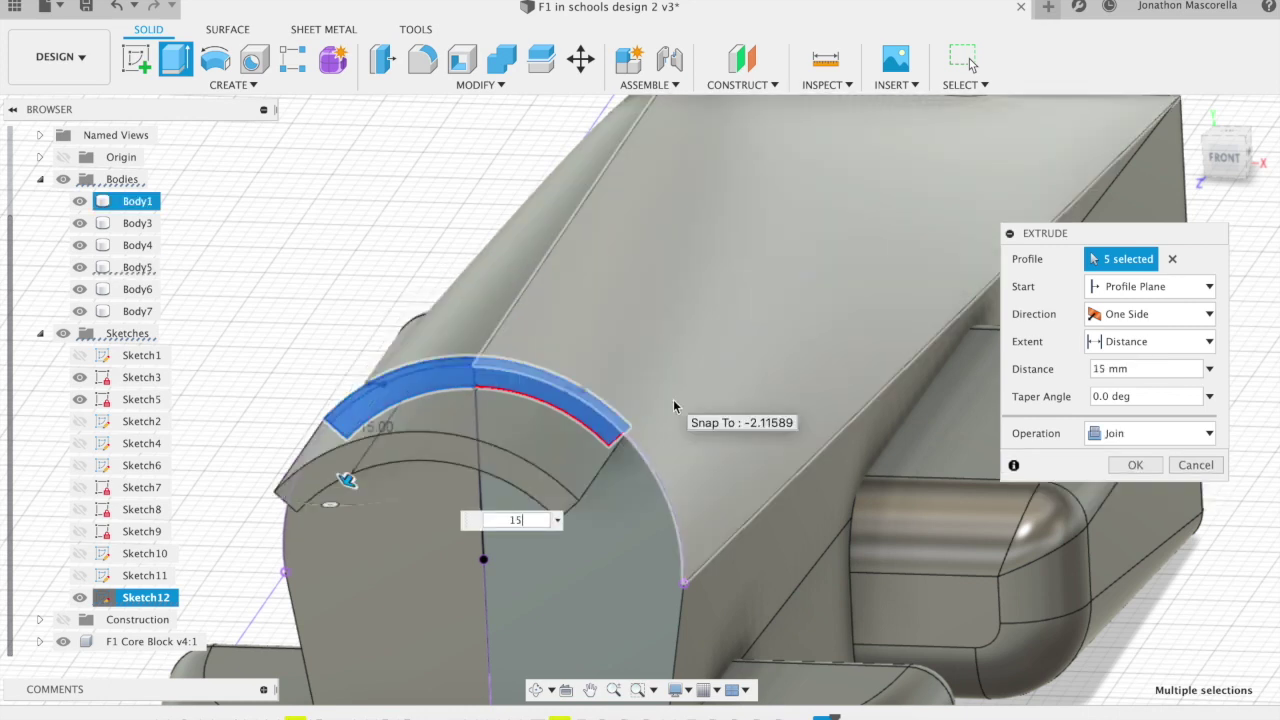
key(Home)
text(-)
key(Return)
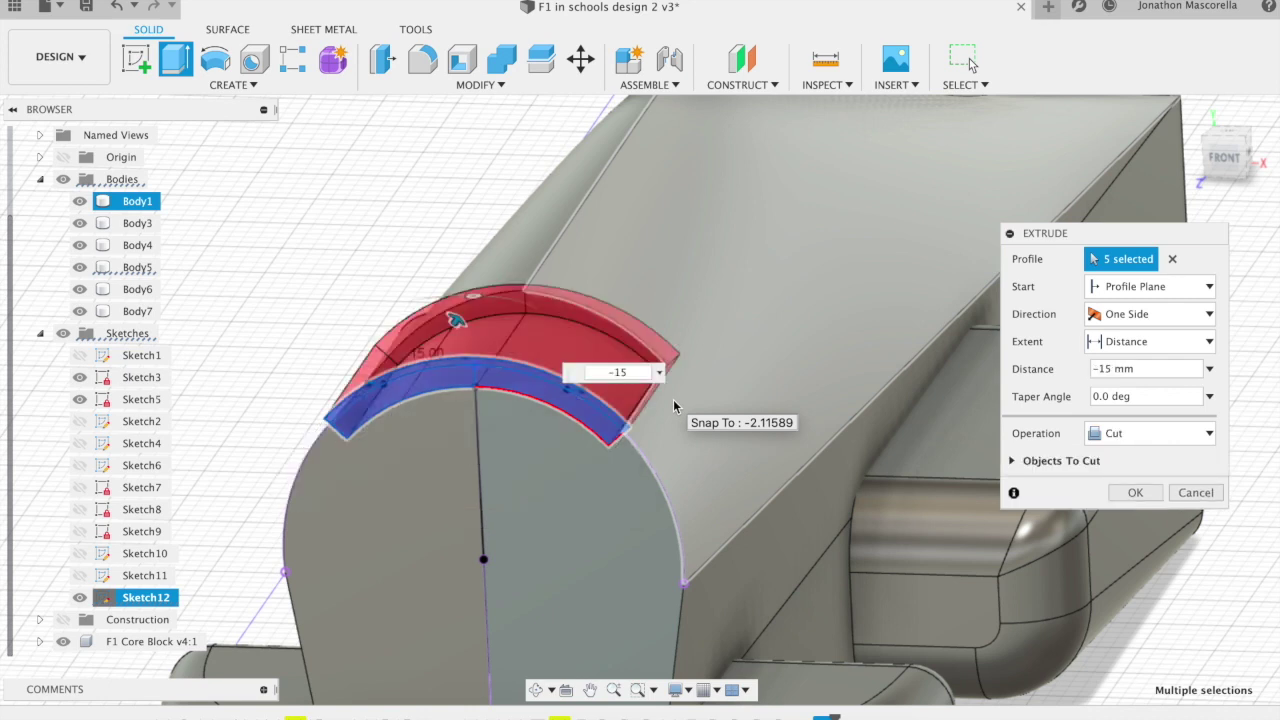
key(Return)
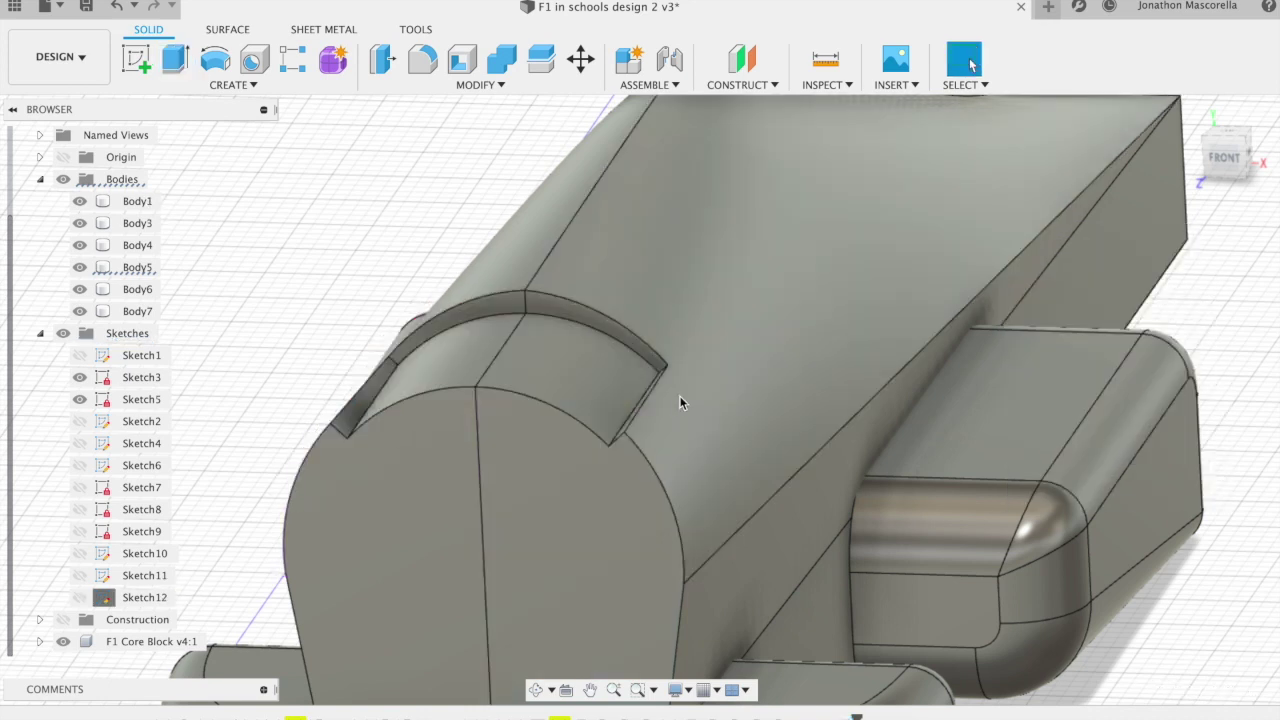
Show Sketch12 and extrude its five arc-band profiles 15 mm as new body Body8.
click(80, 597)
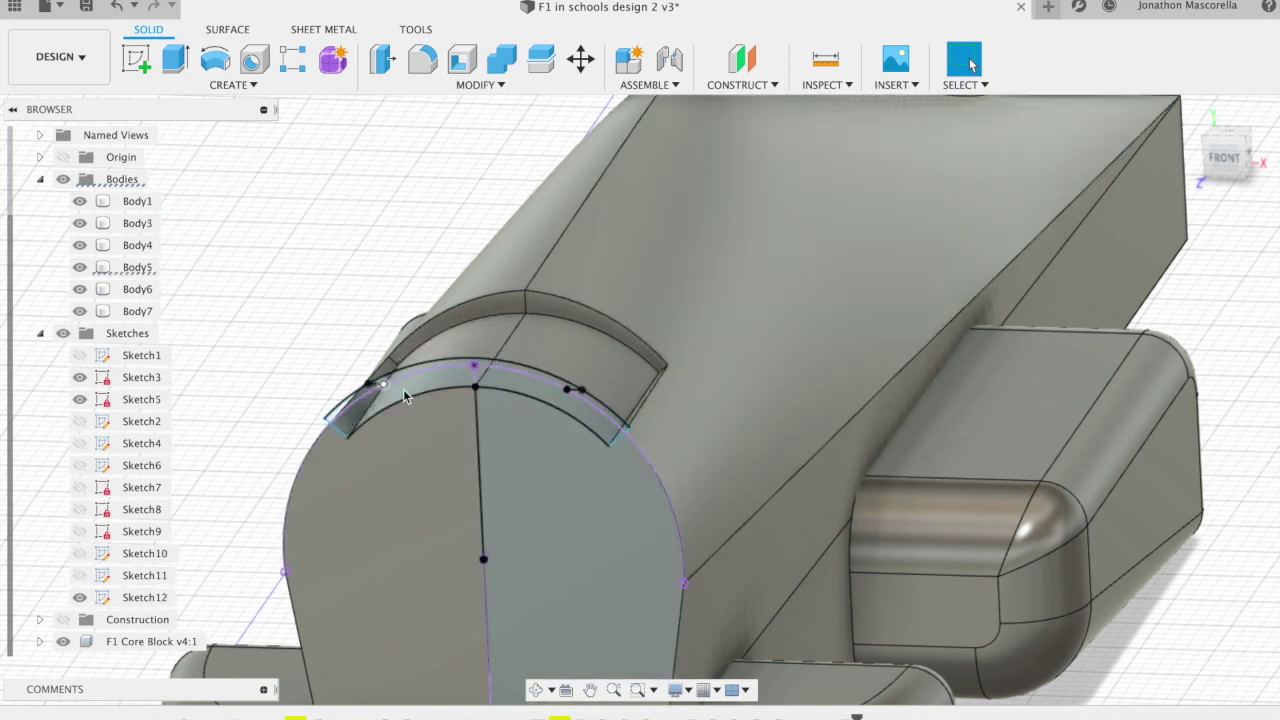
key(e)
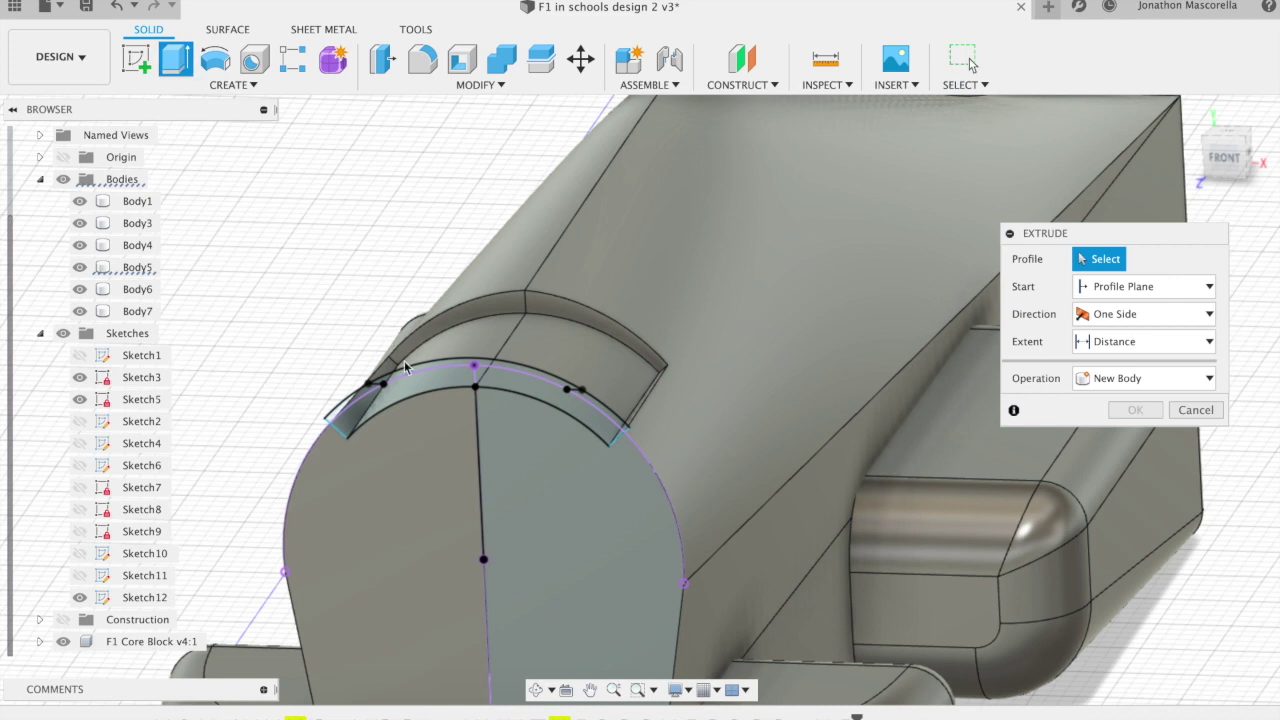
click(403, 370)
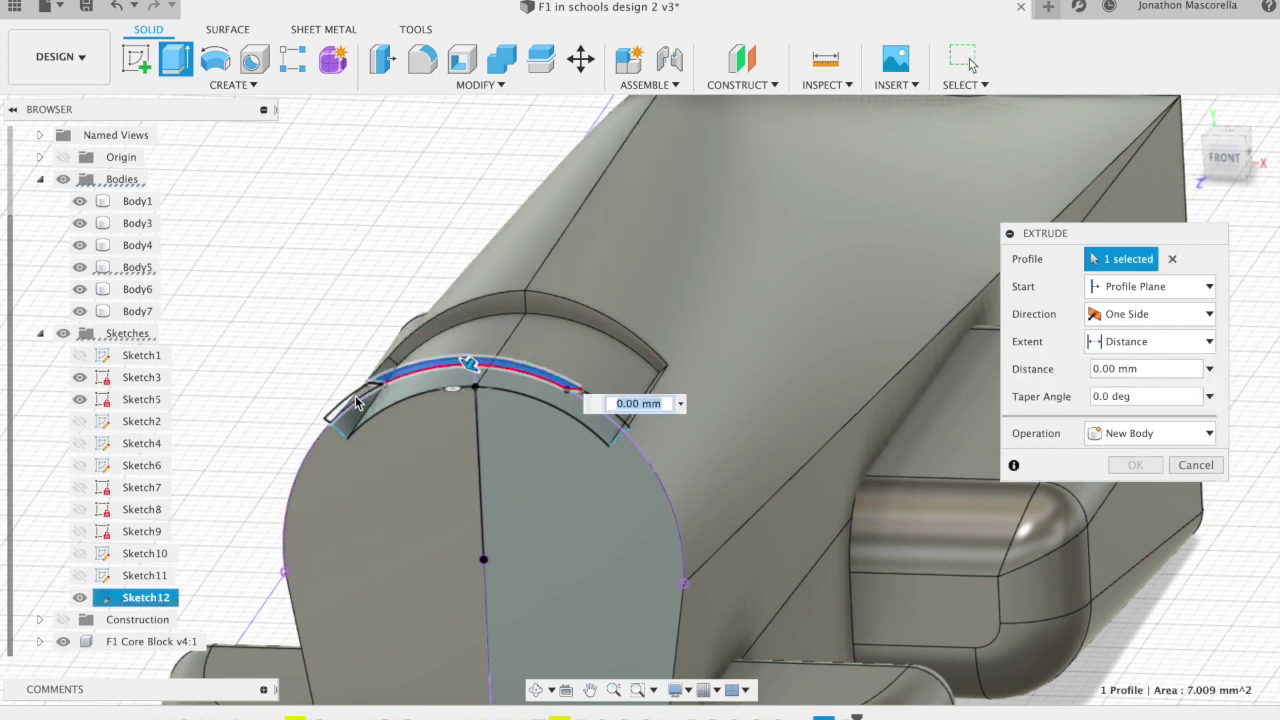
click(348, 408)
click(395, 395)
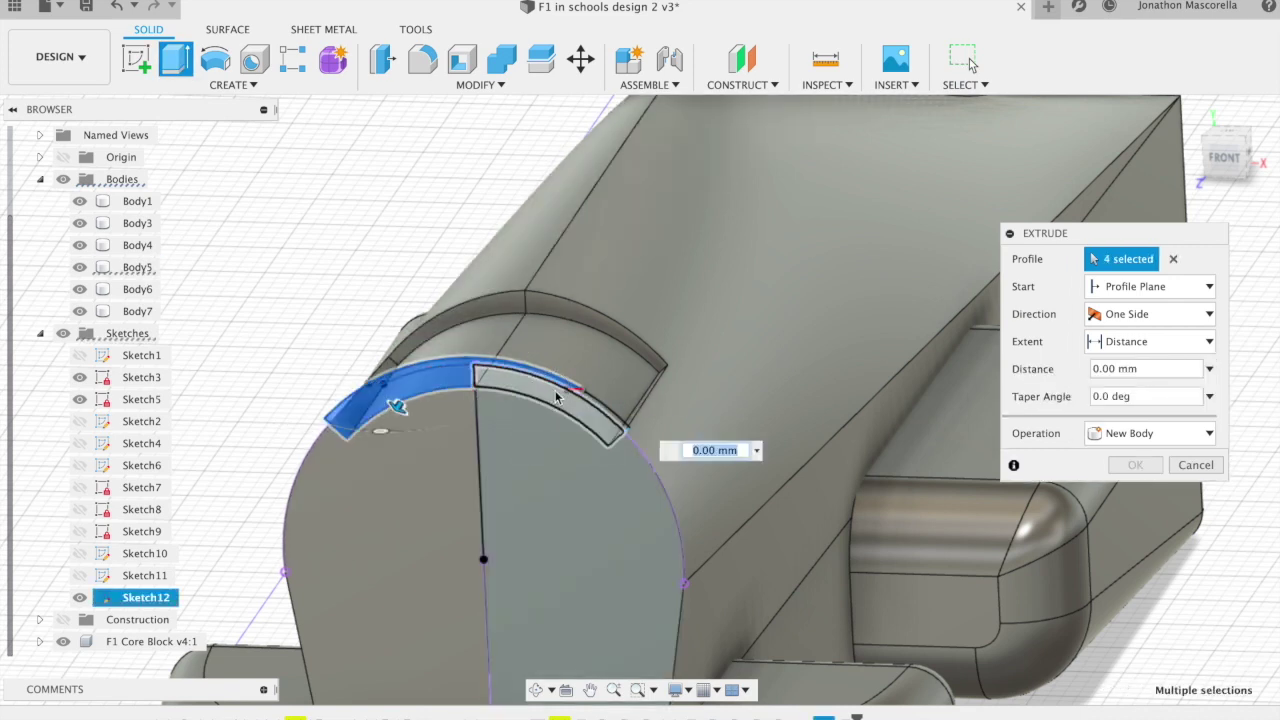
click(588, 404)
click(707, 497)
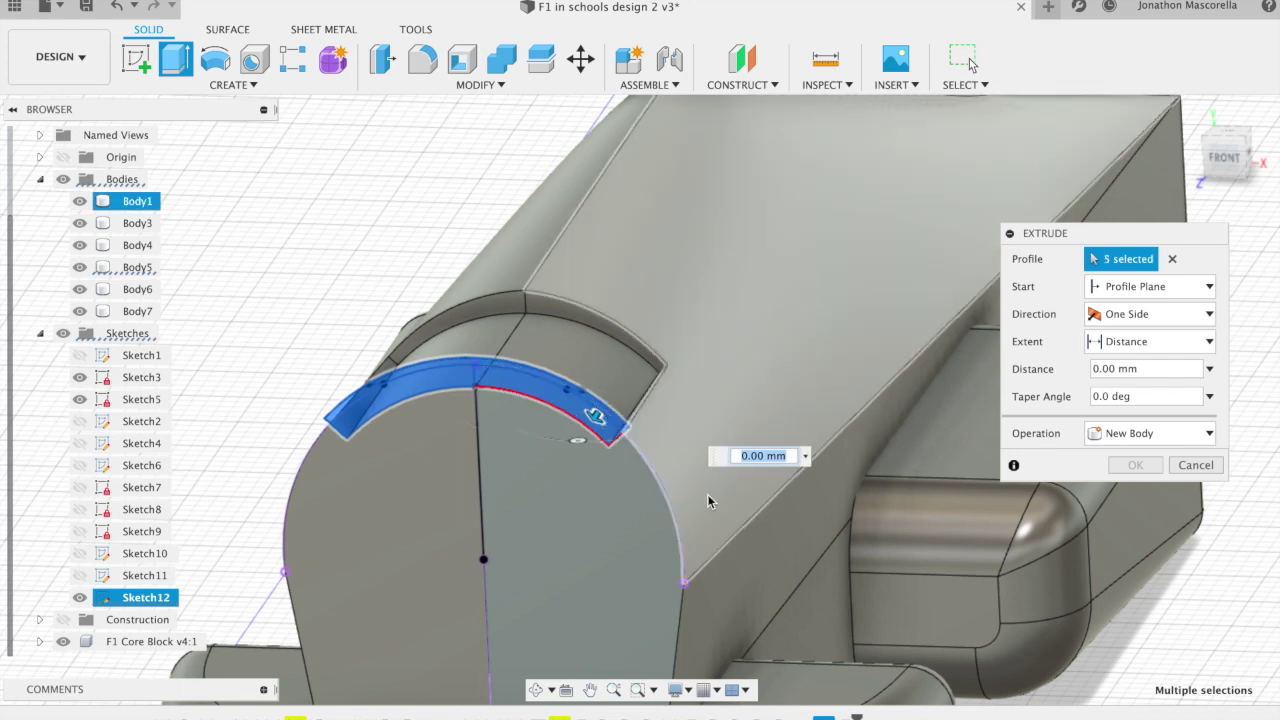
text(15)
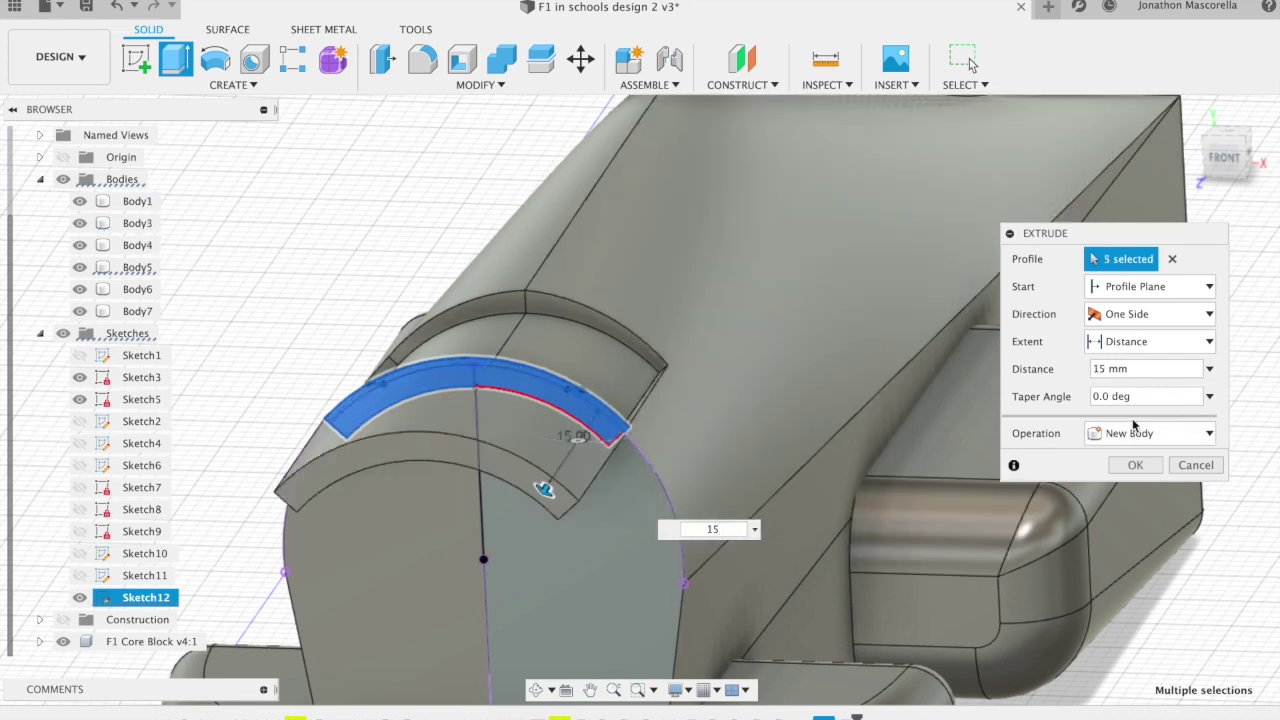
click(1138, 466)
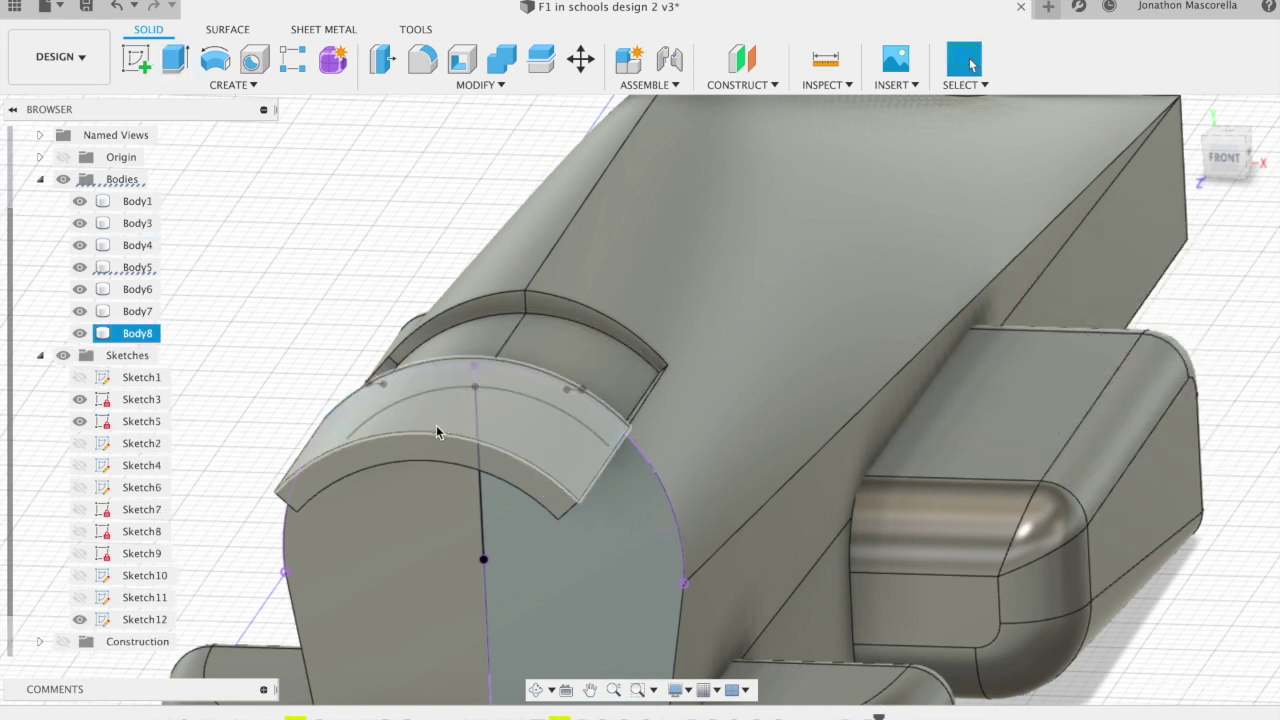
Hide Sketch12, then move Body8 upward and 58 mm along X, clear of the car.
click(79, 620)
right_click(116, 362)
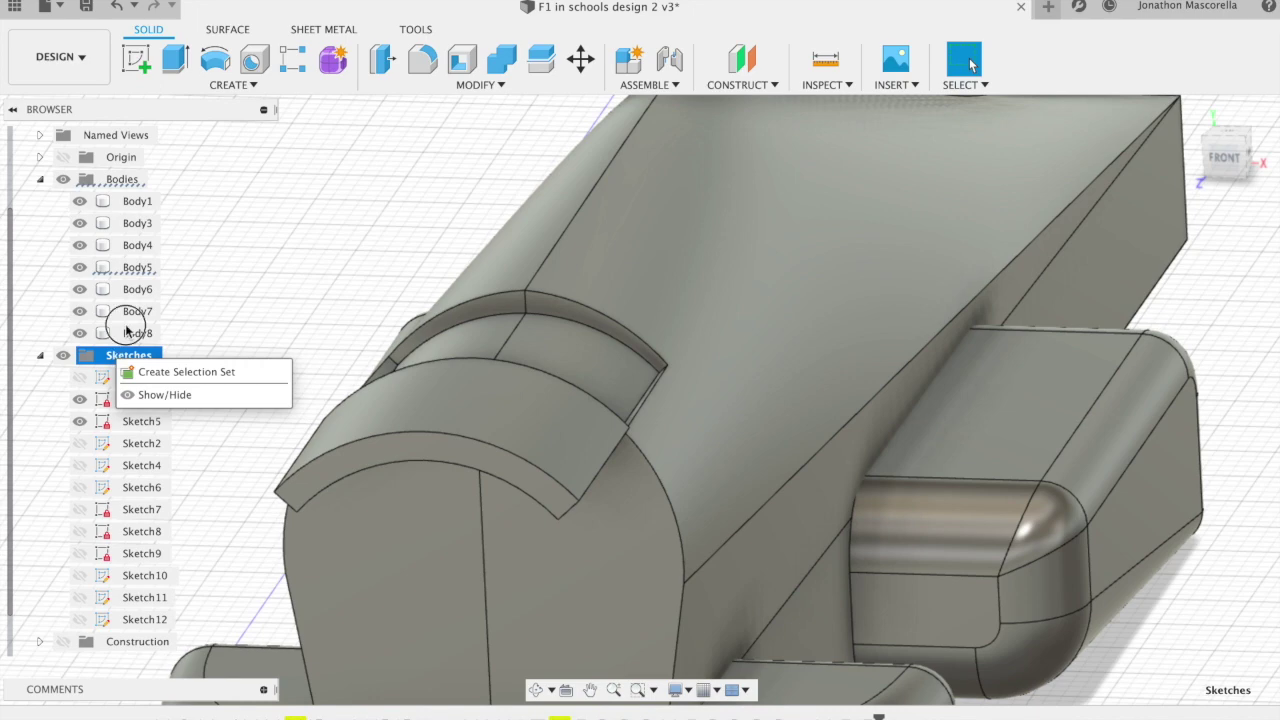
click(128, 333)
right_click(128, 333)
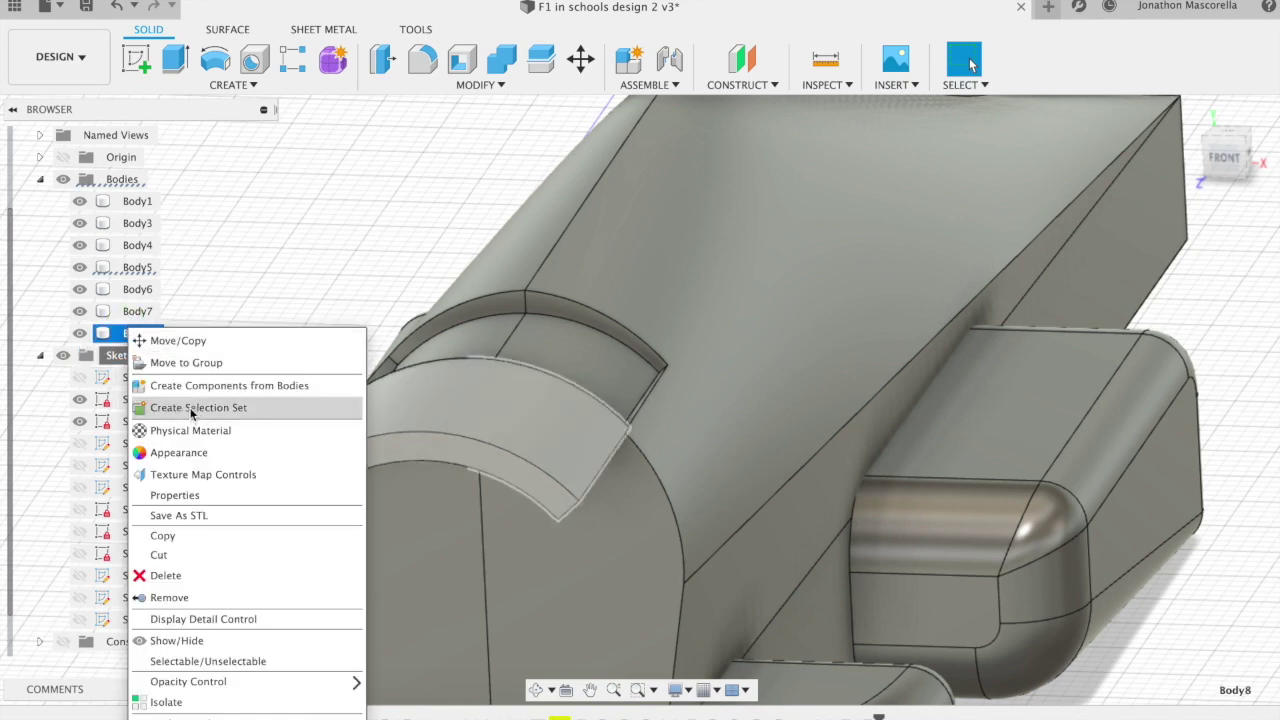
click(190, 341)
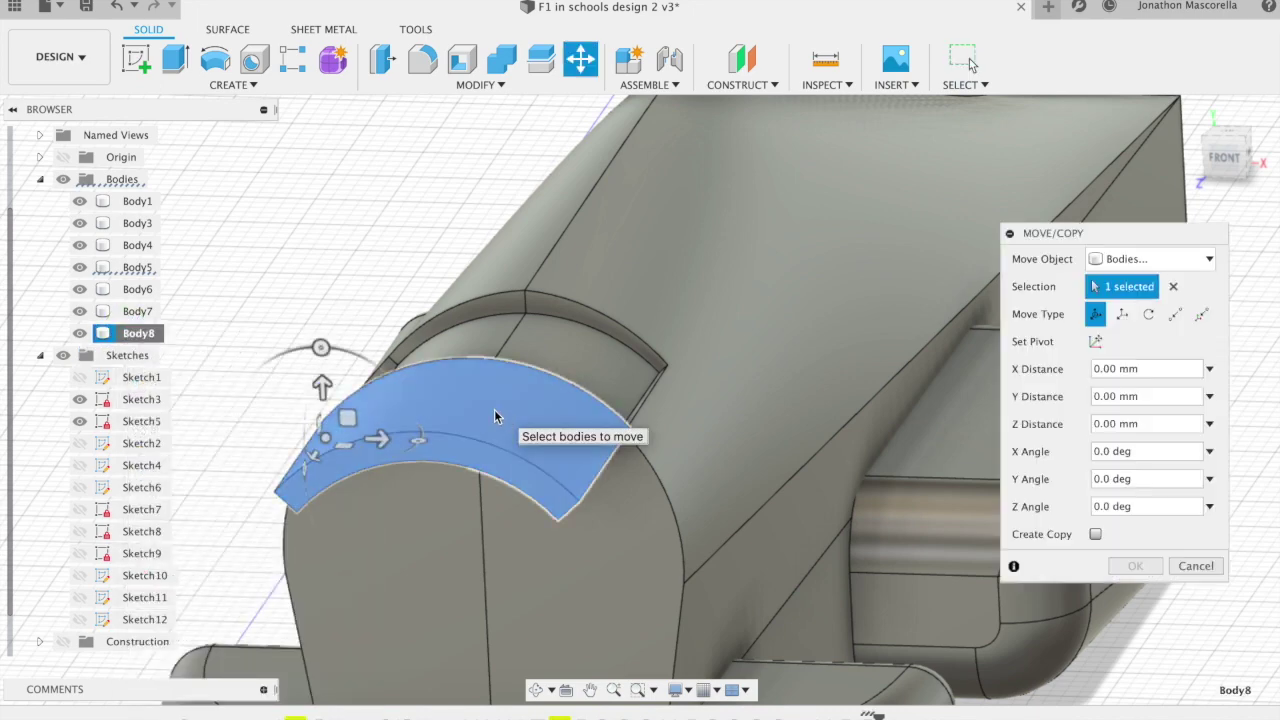
click(323, 388)
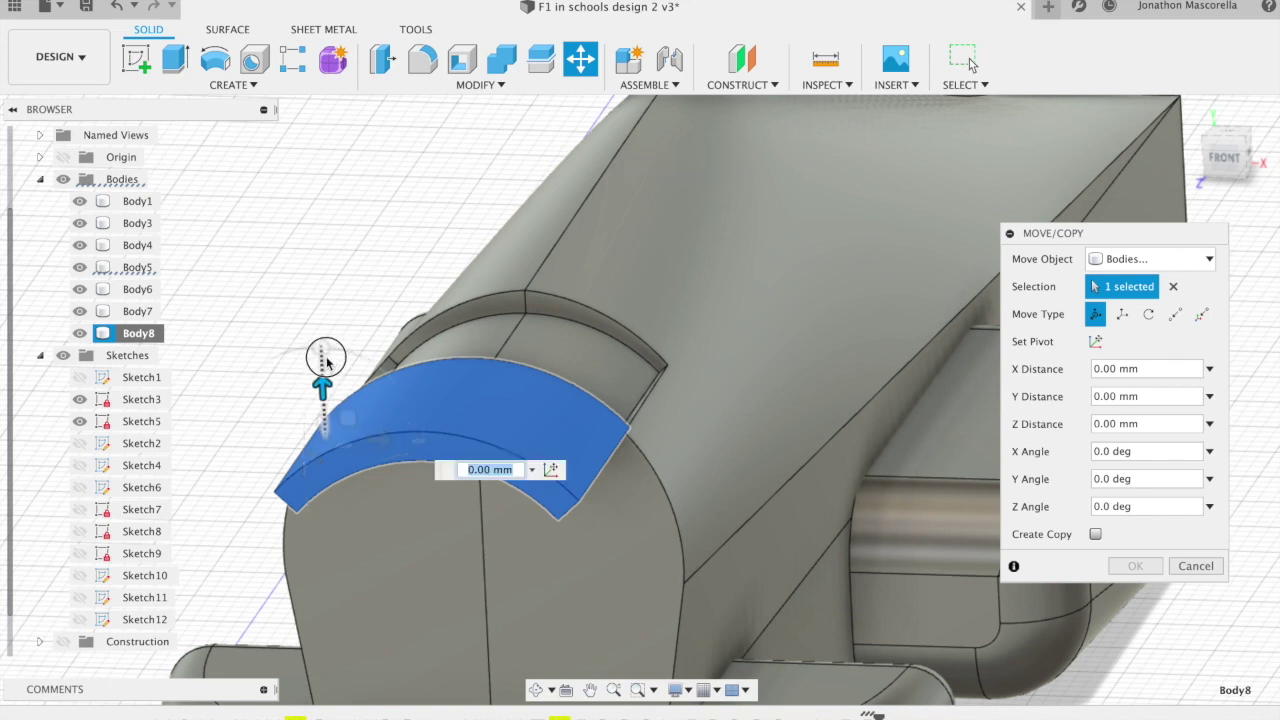
drag(326, 362, 326, 305)
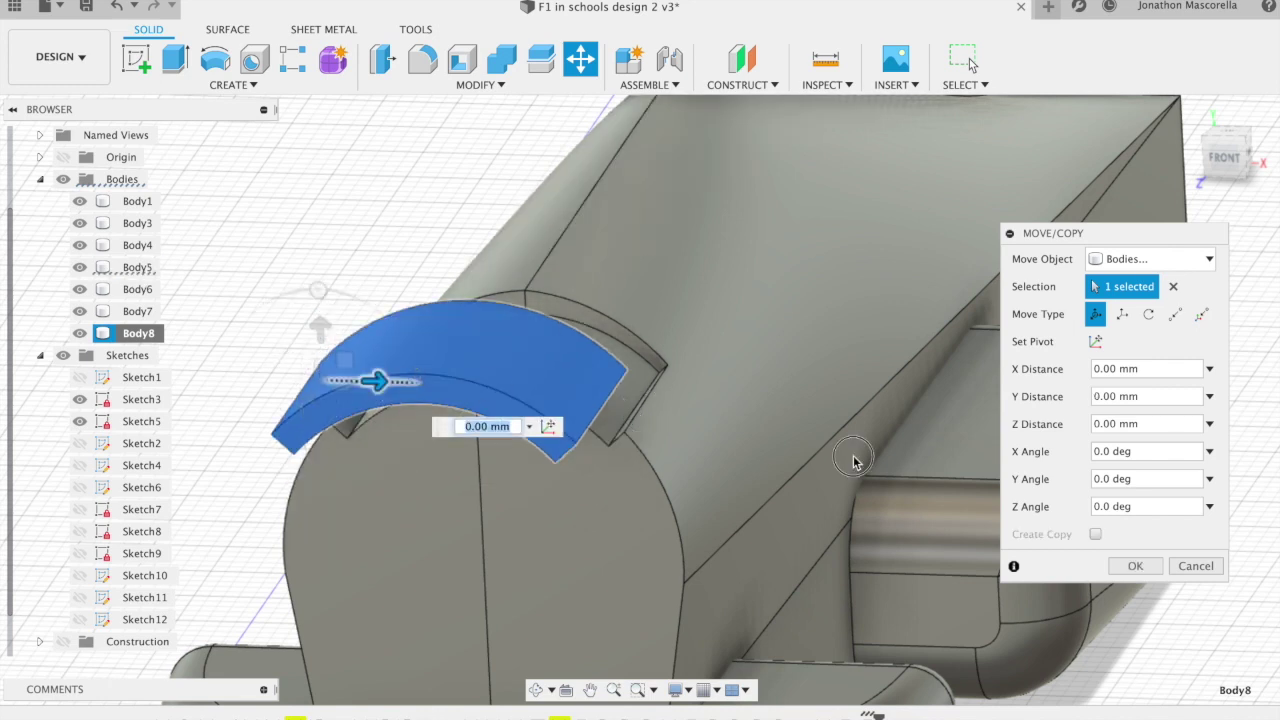
drag(855, 462, 1236, 432)
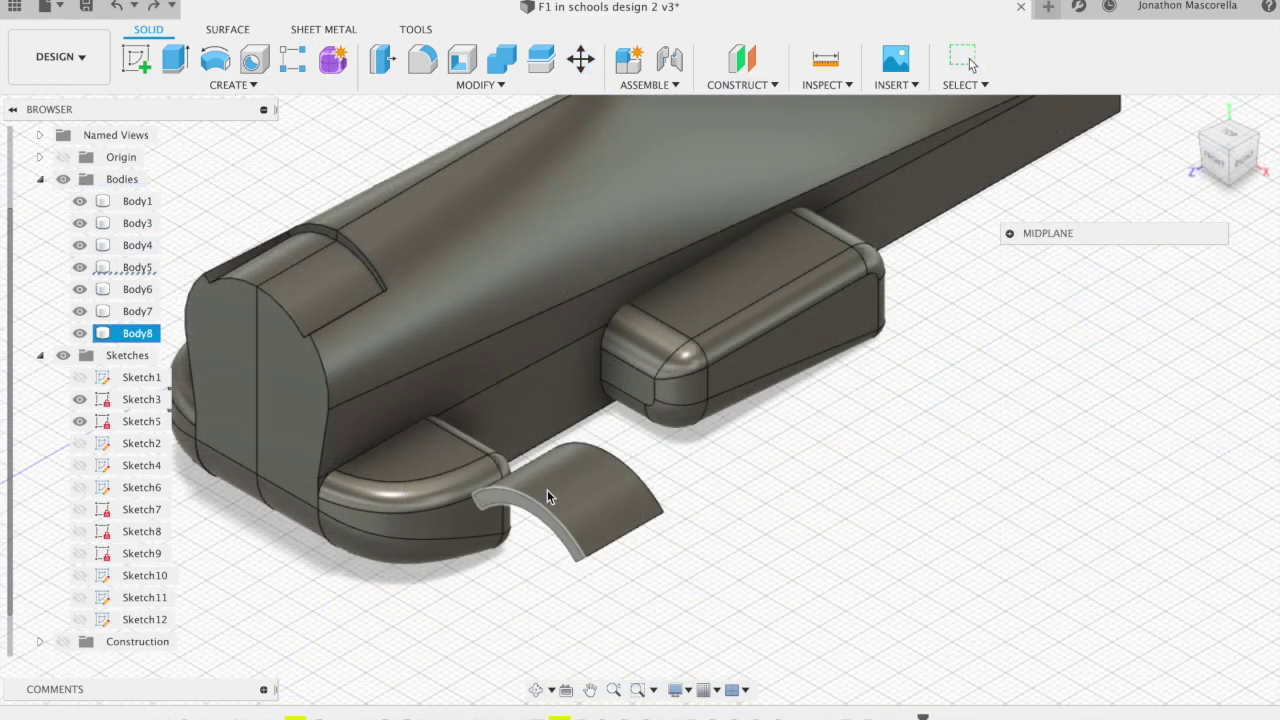
Add a Point Along Path construction point on one edge of the curved band Body8.
click(680, 290)
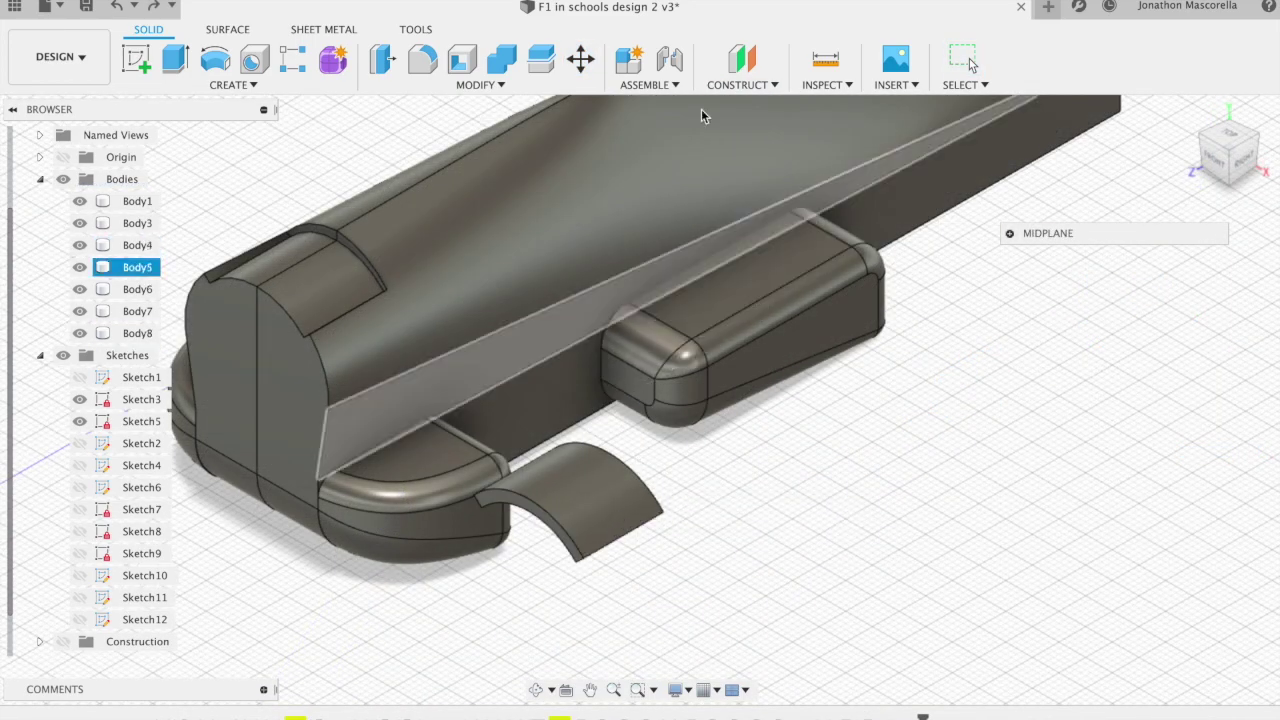
click(742, 85)
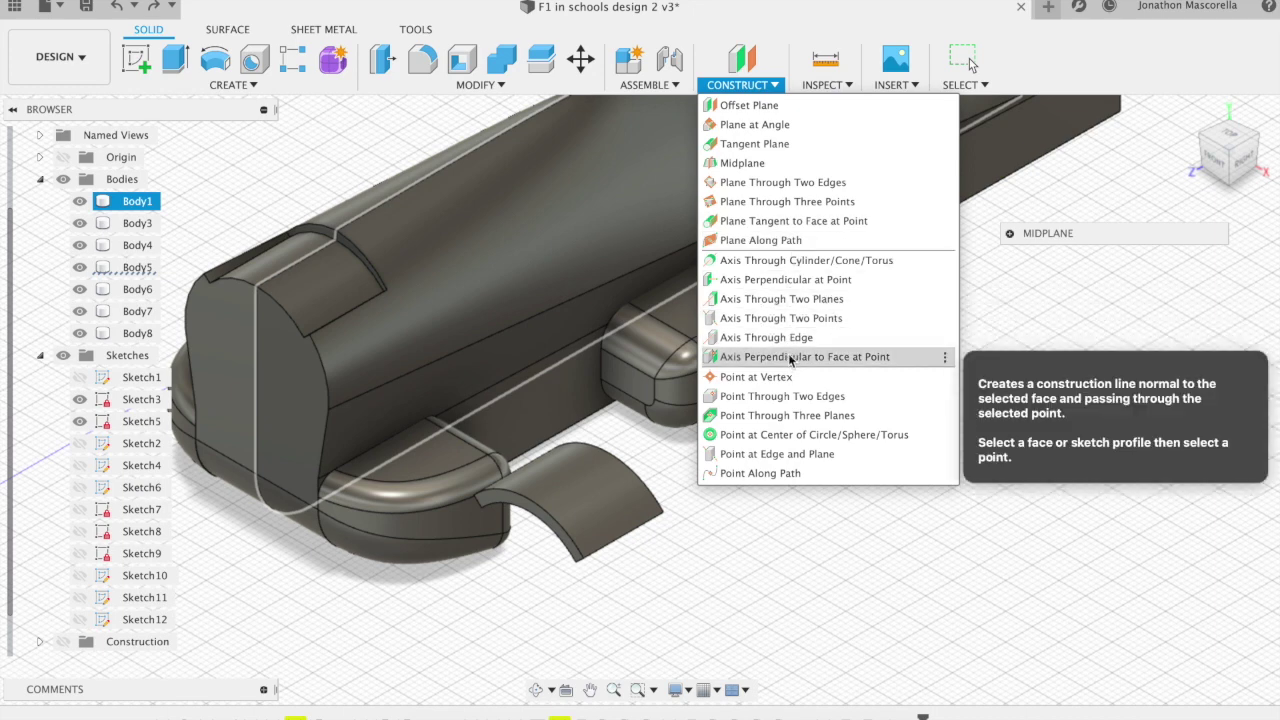
click(762, 473)
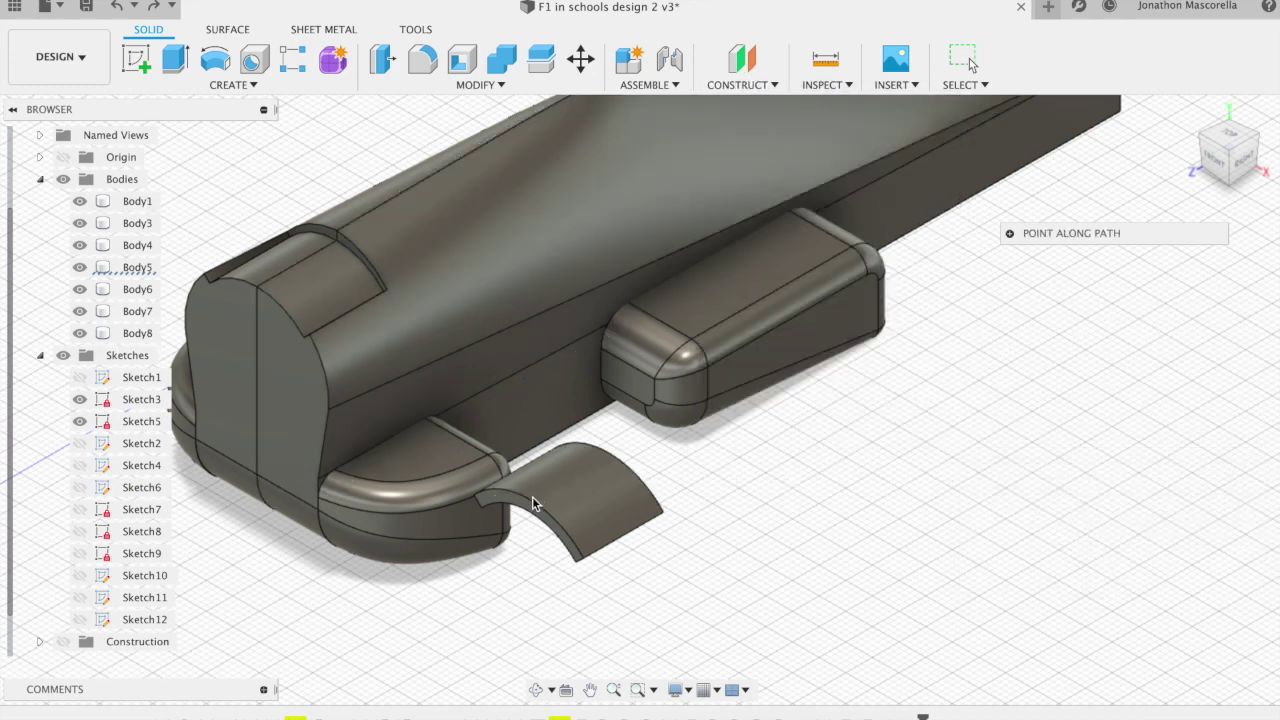
click(531, 499)
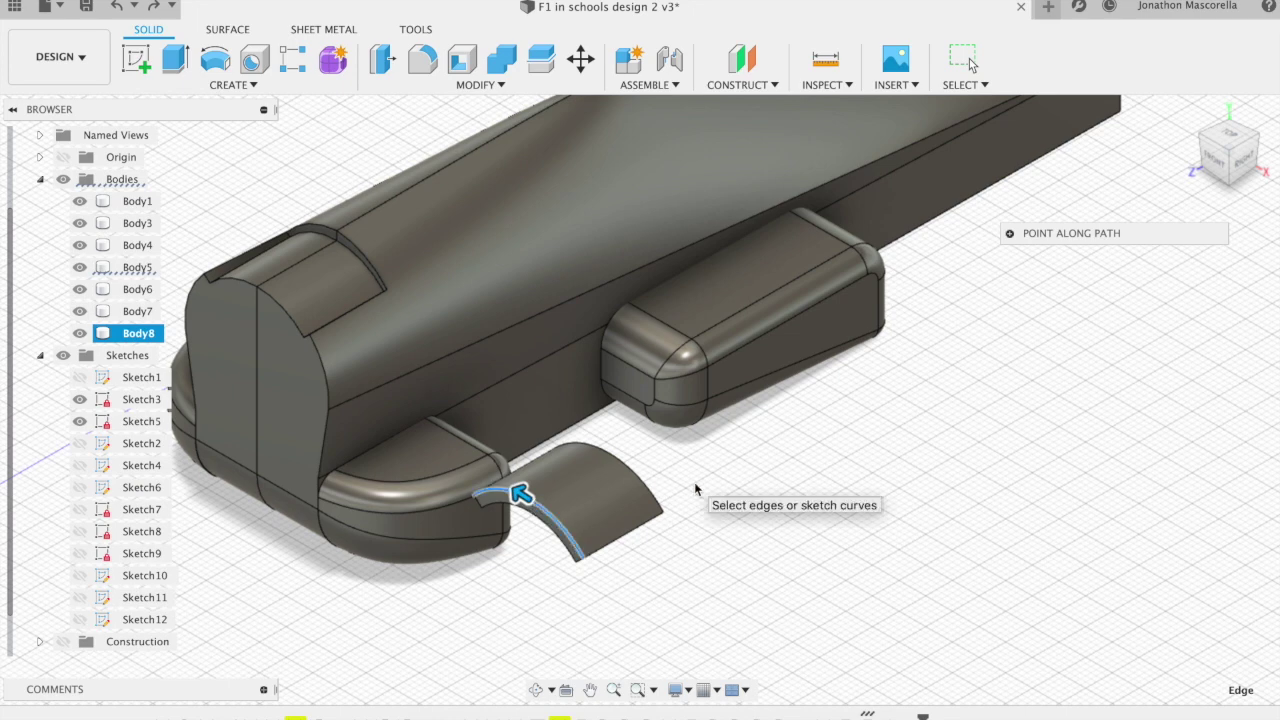
key(Return)
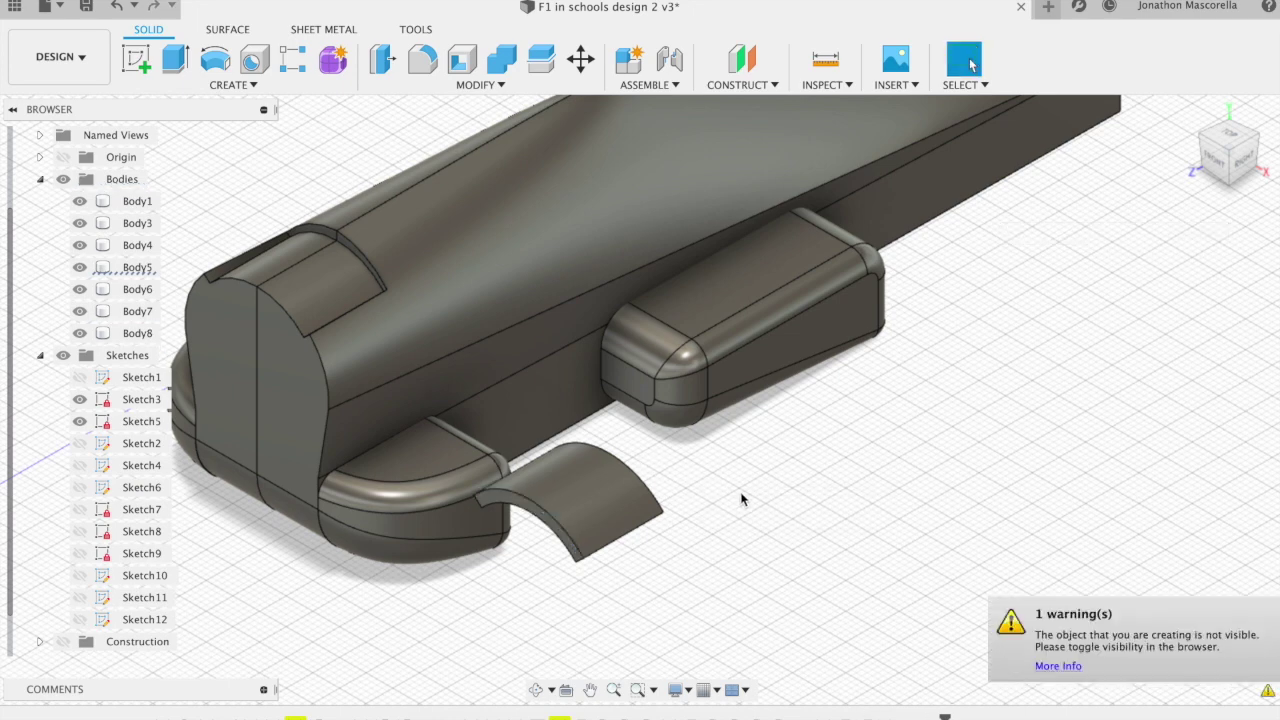
Hide construction plane Plane6 and add a second point along the wing piece's other edge.
click(62, 641)
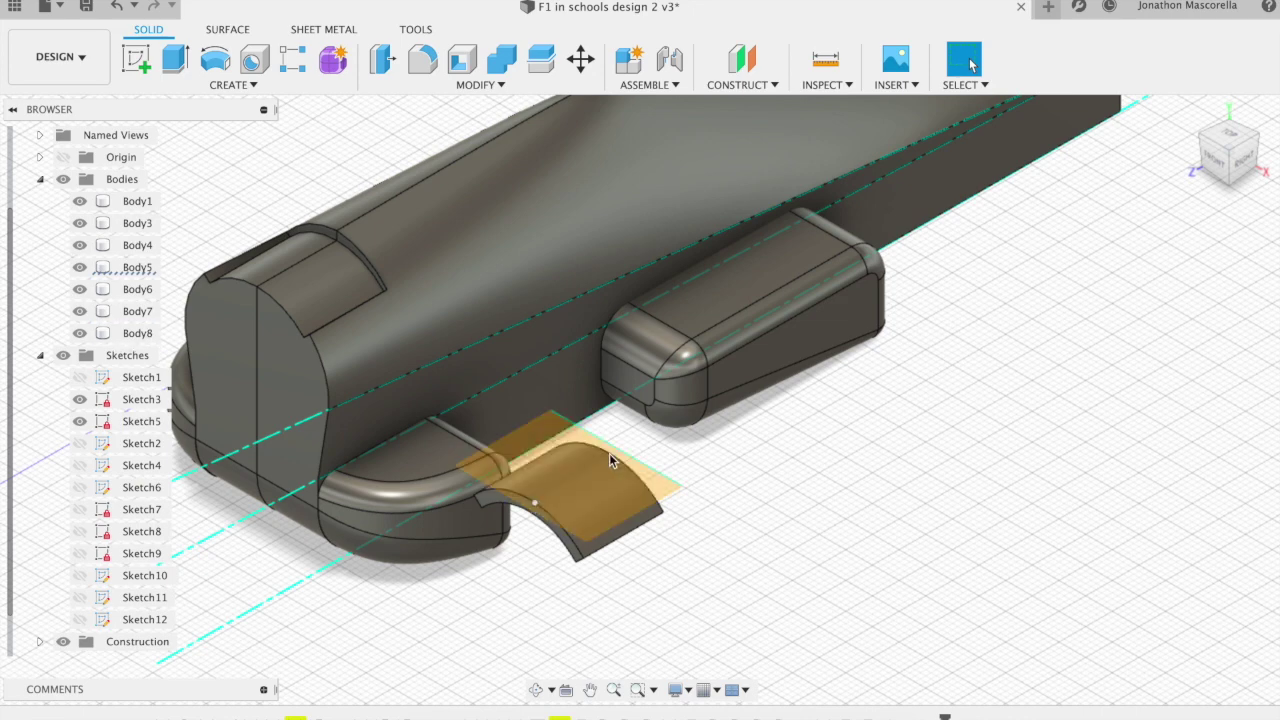
click(605, 487)
key(v)
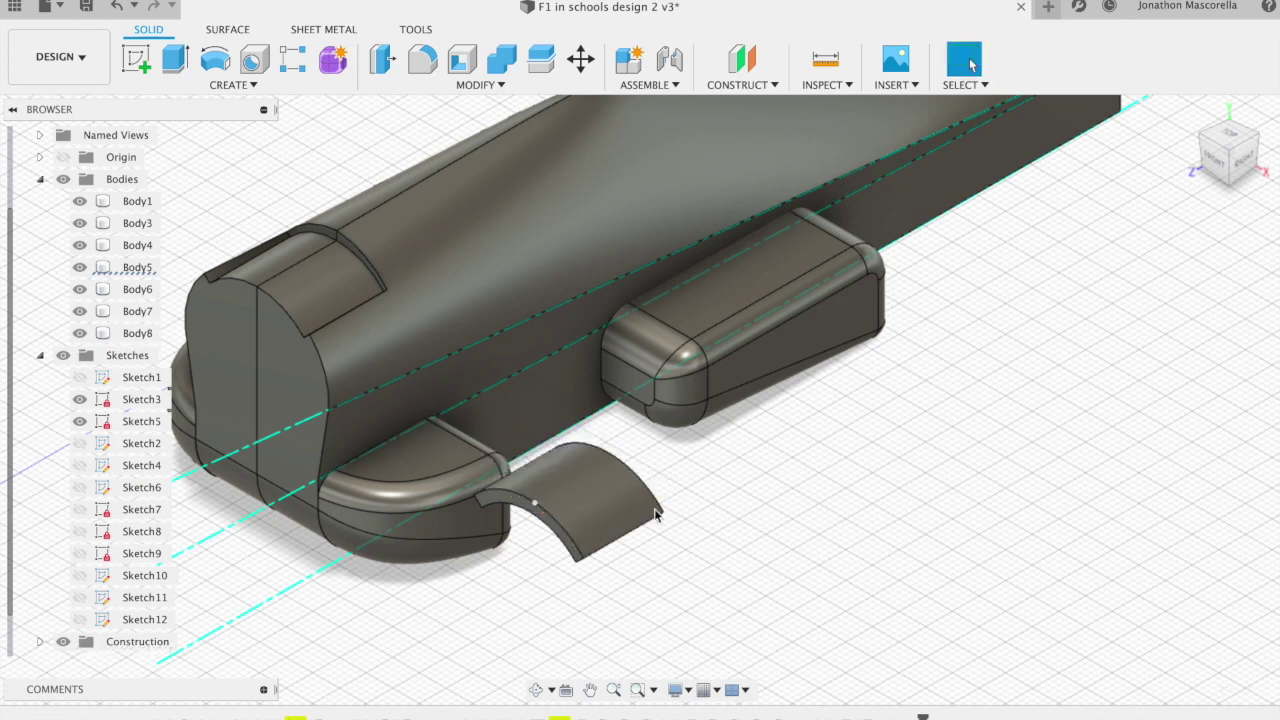
click(728, 230)
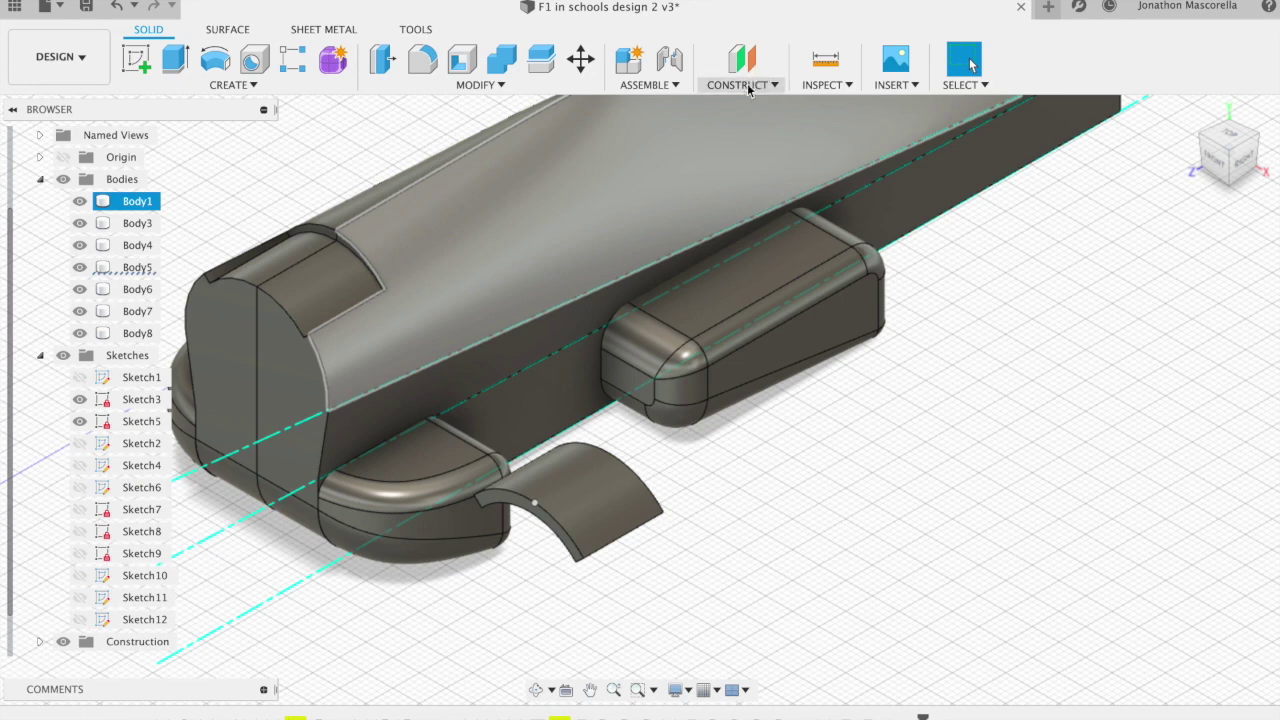
click(742, 84)
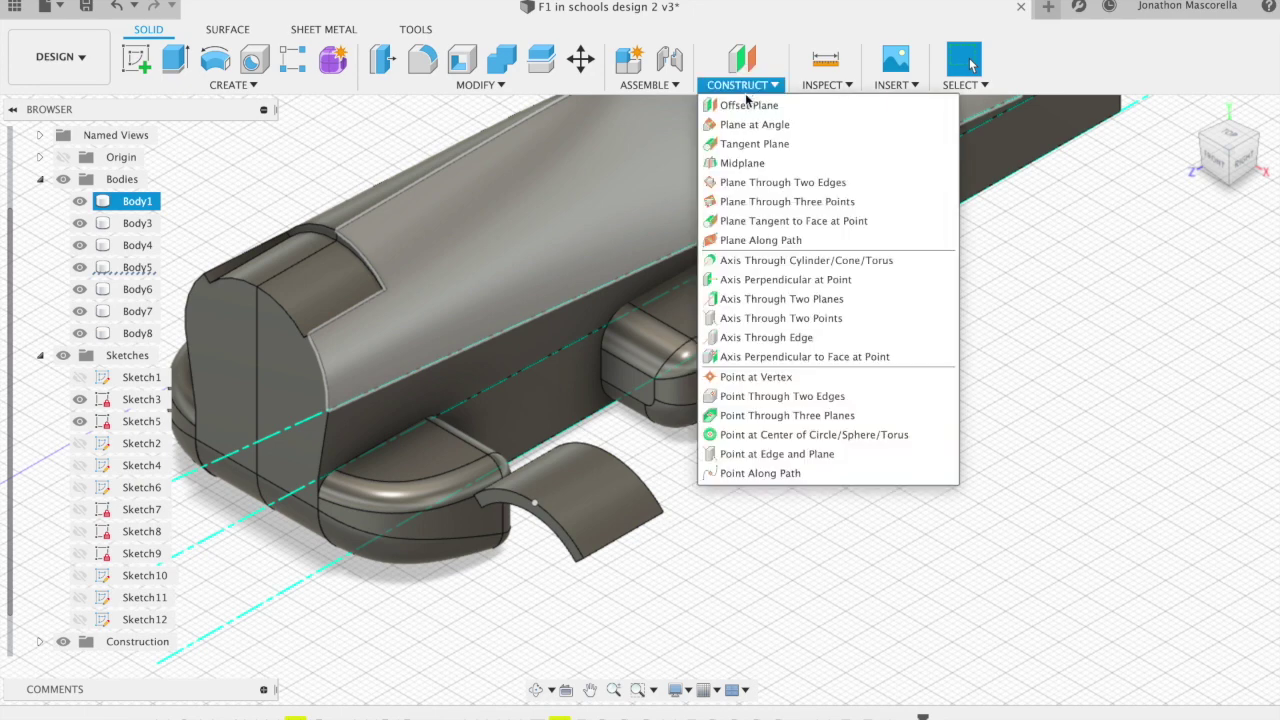
click(773, 472)
click(614, 456)
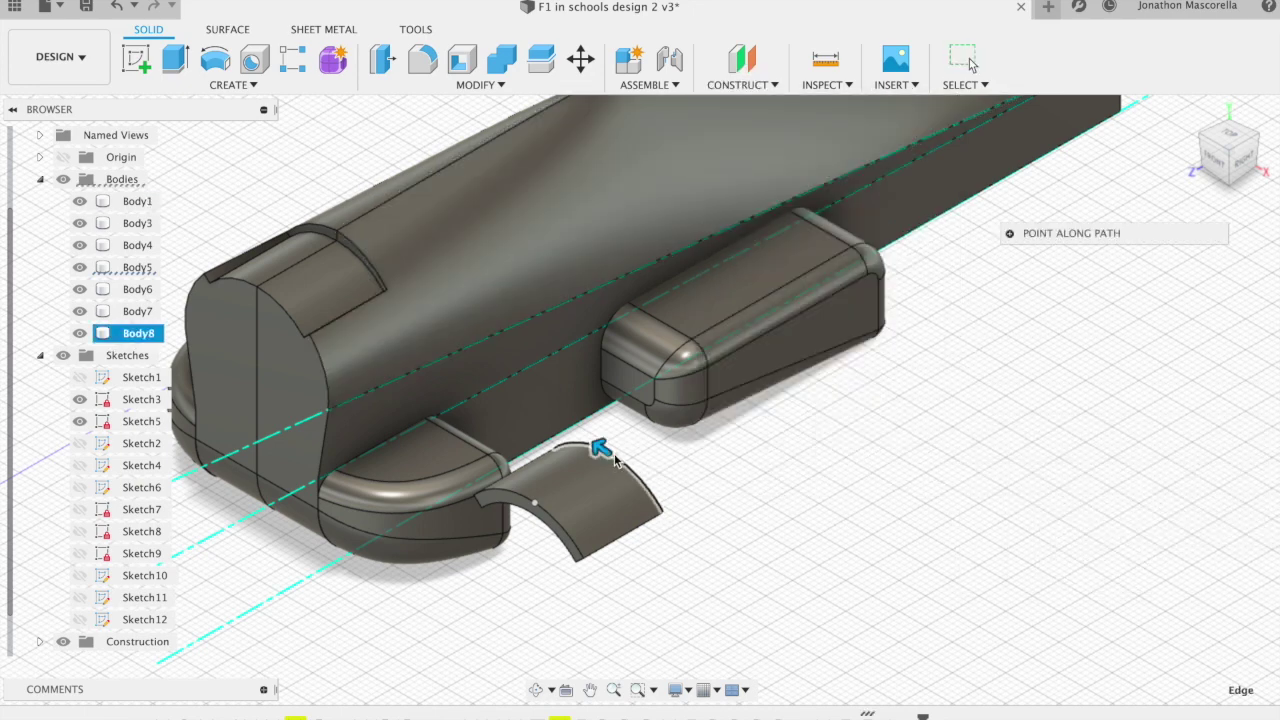
key(Return)
click(930, 168)
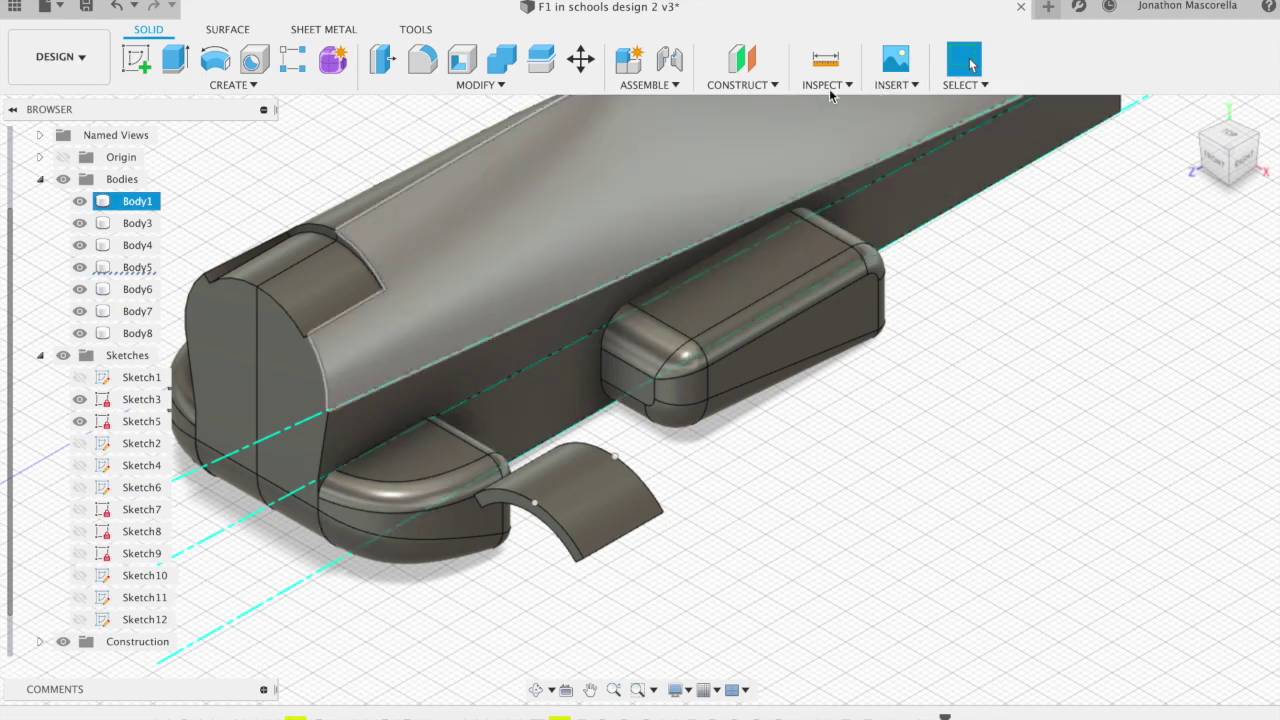
In Top view, create an Axis Through Two Points joining Body8's two edge points.
click(760, 86)
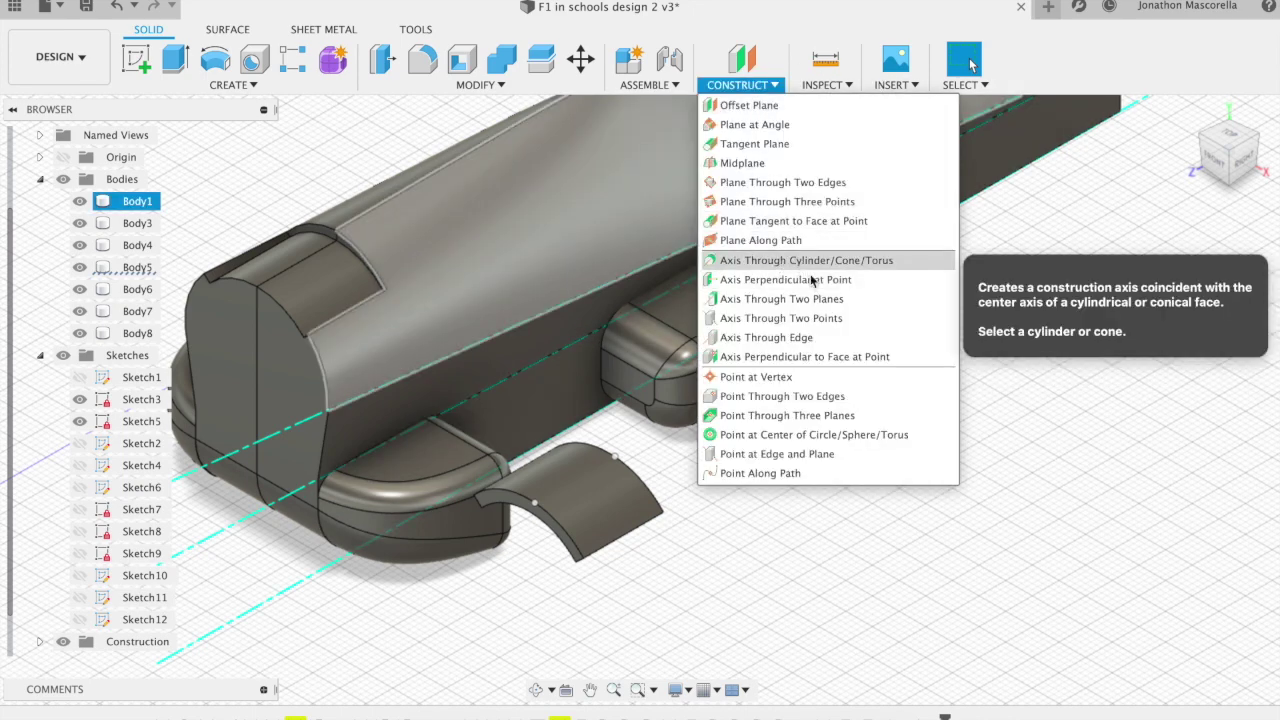
click(1228, 138)
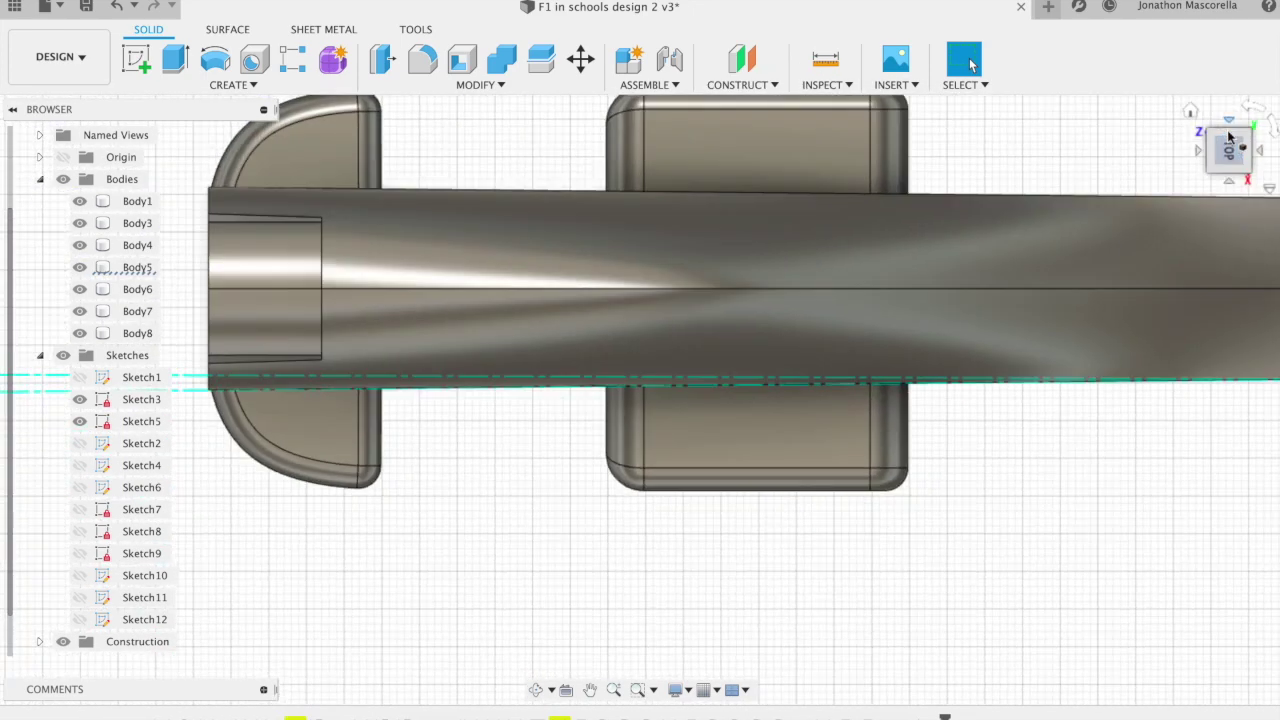
scroll(810, 510, up, 5)
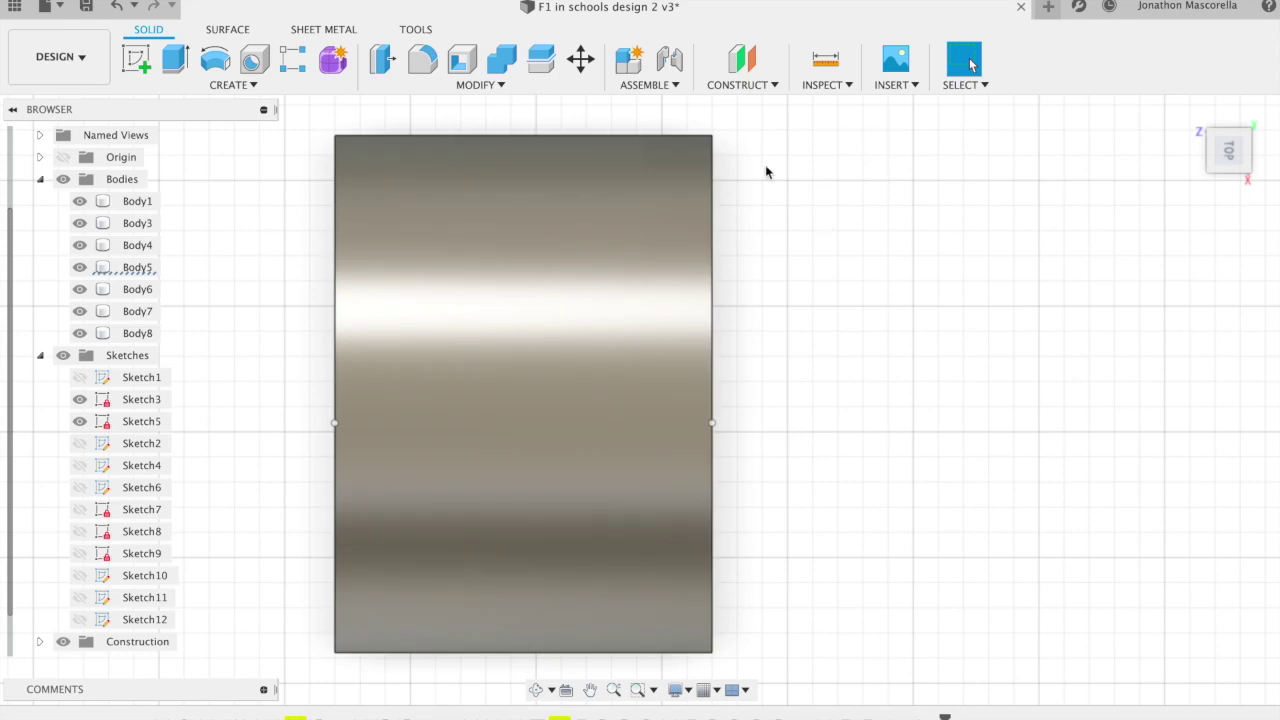
click(768, 88)
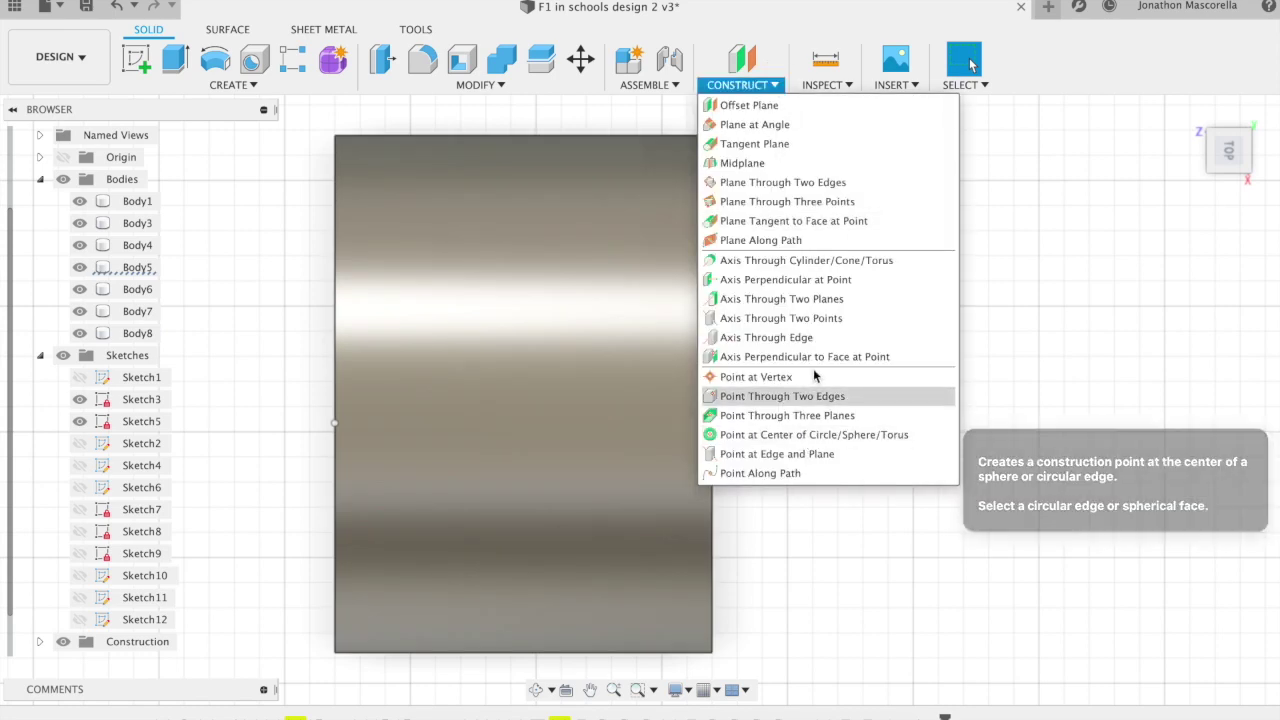
click(823, 318)
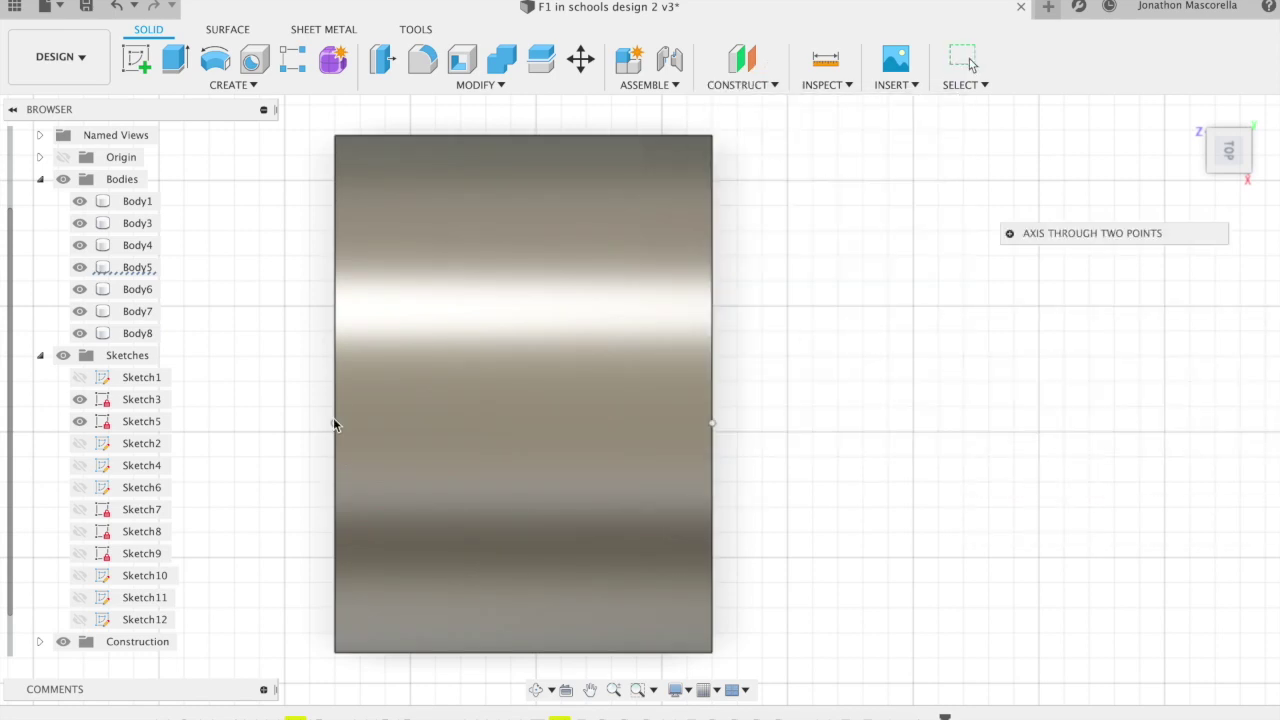
click(712, 423)
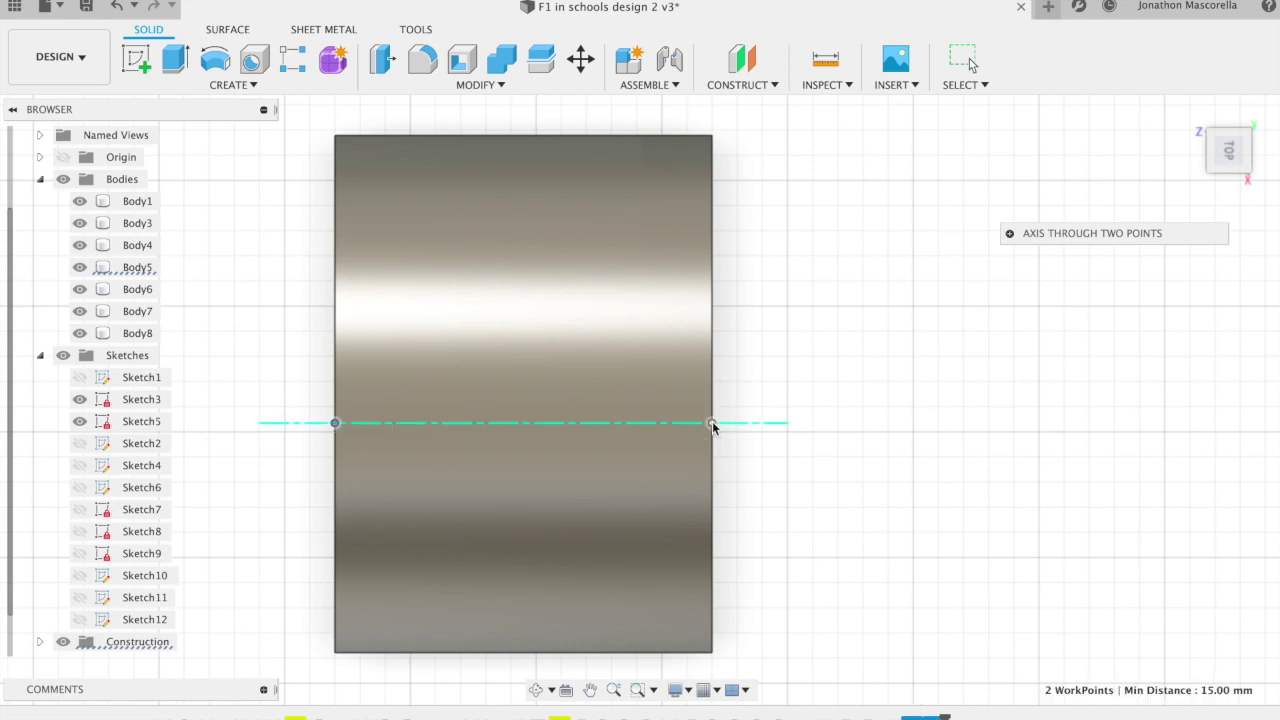
click(756, 89)
click(735, 123)
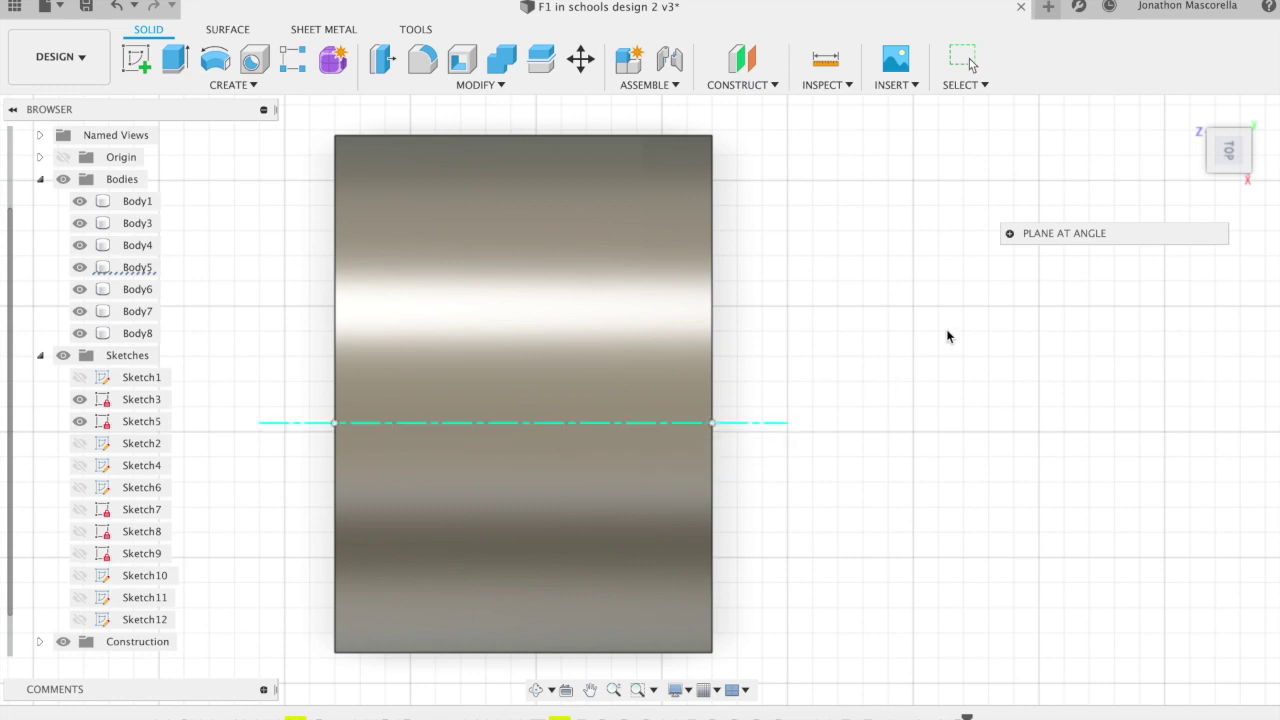
Create a 90° Plane at Angle hinged on the new axis, then orbit to check it.
scroll(948, 337, down, 1)
mouse_move(1229, 146)
mouse_down()
mouse_move(1224, 120)
mouse_move(1228, 140)
mouse_up()
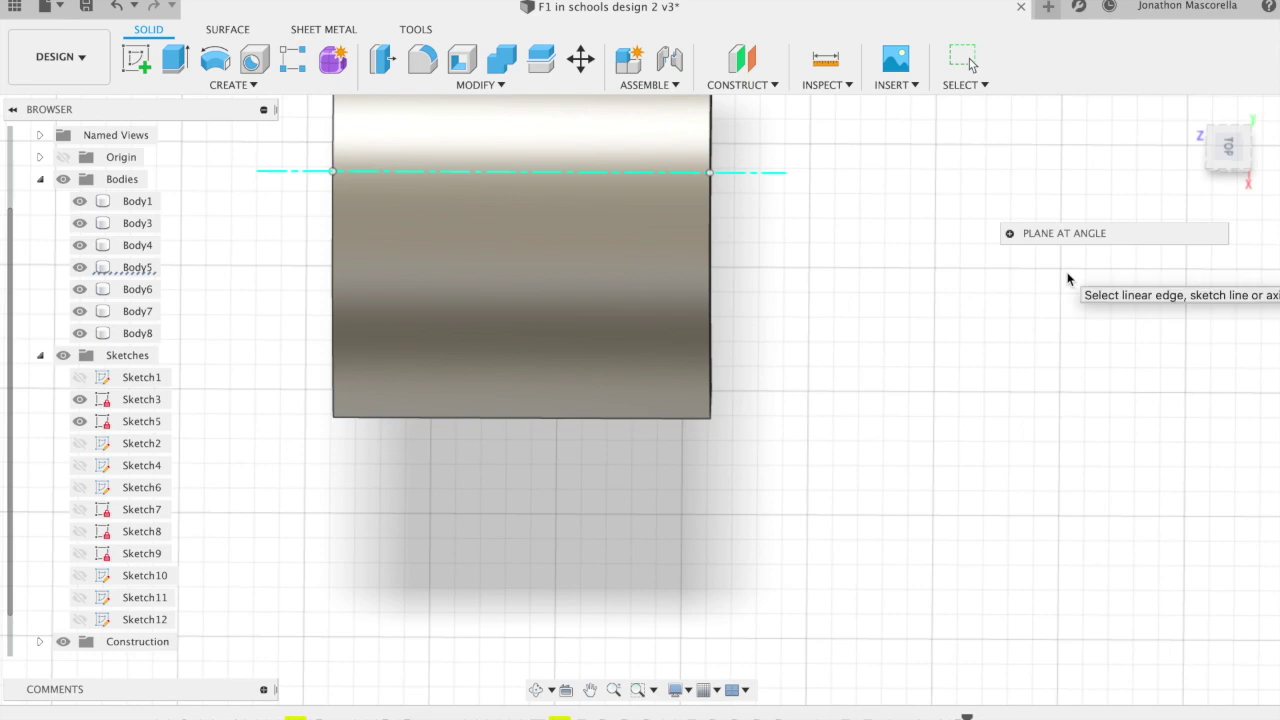
scroll(1068, 279, down, 3)
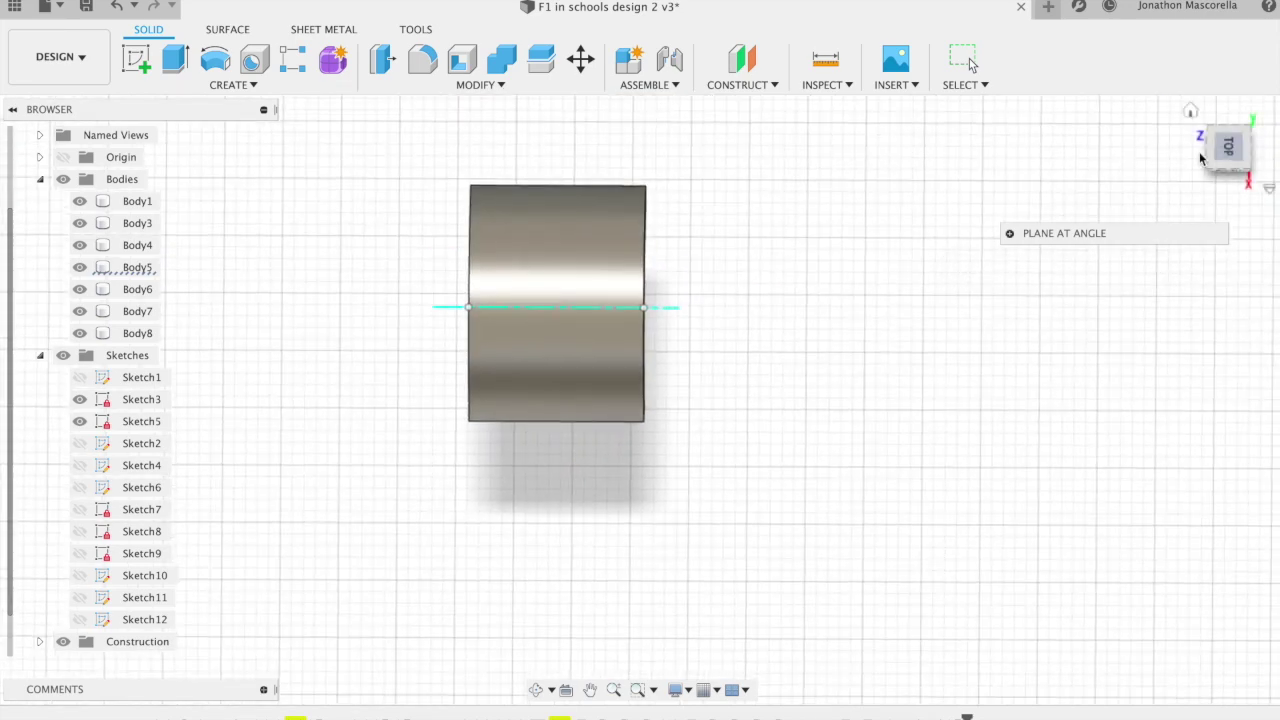
click(1192, 113)
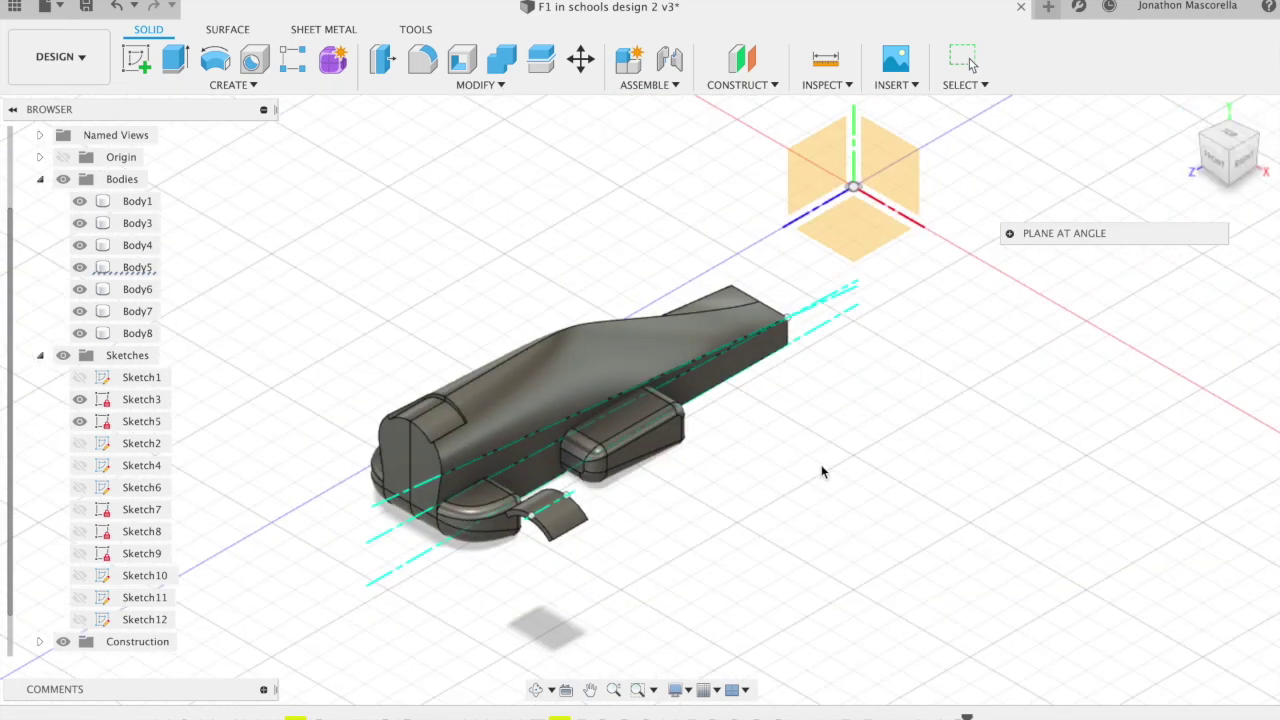
scroll(821, 470, up, 5)
scroll(821, 471, up, 5)
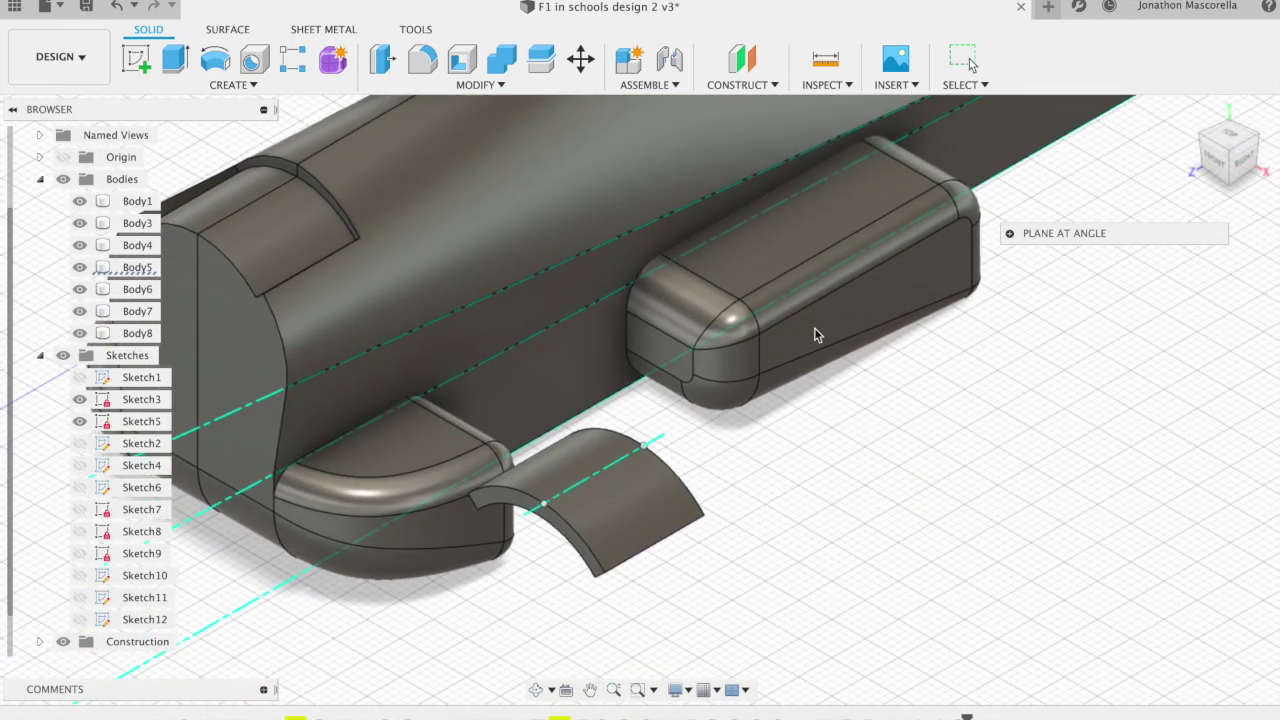
click(597, 479)
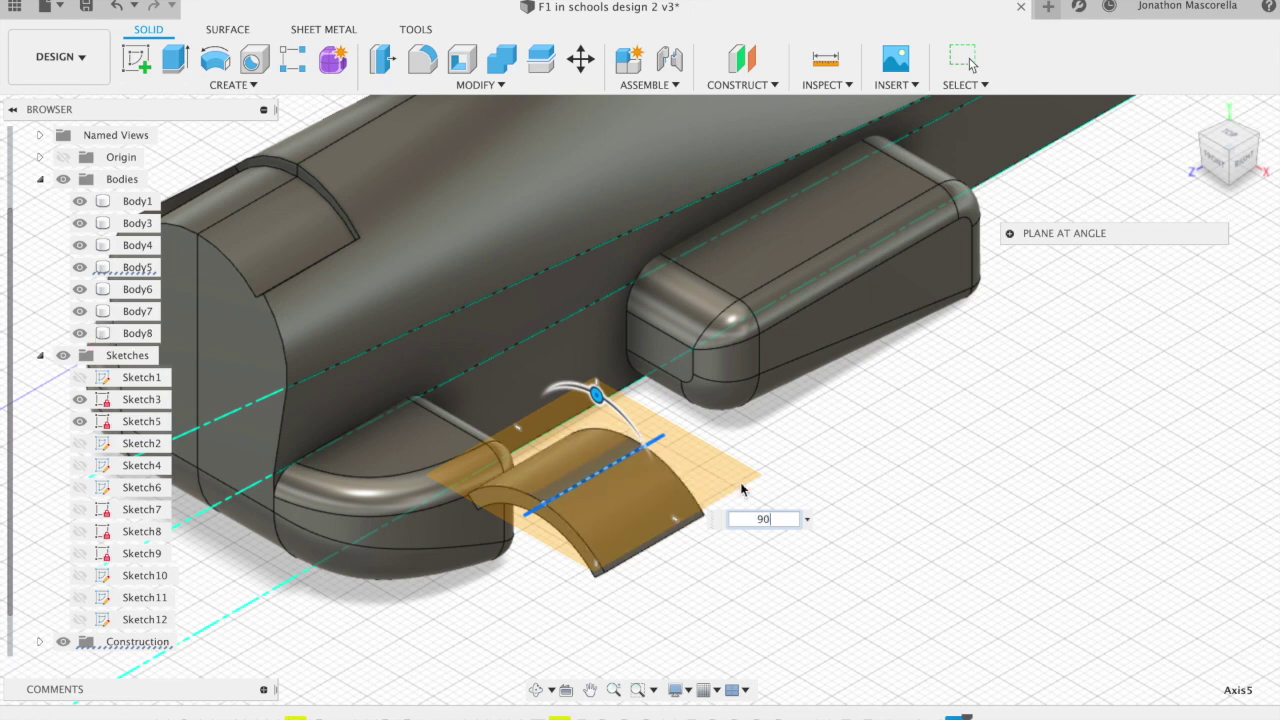
key(Return)
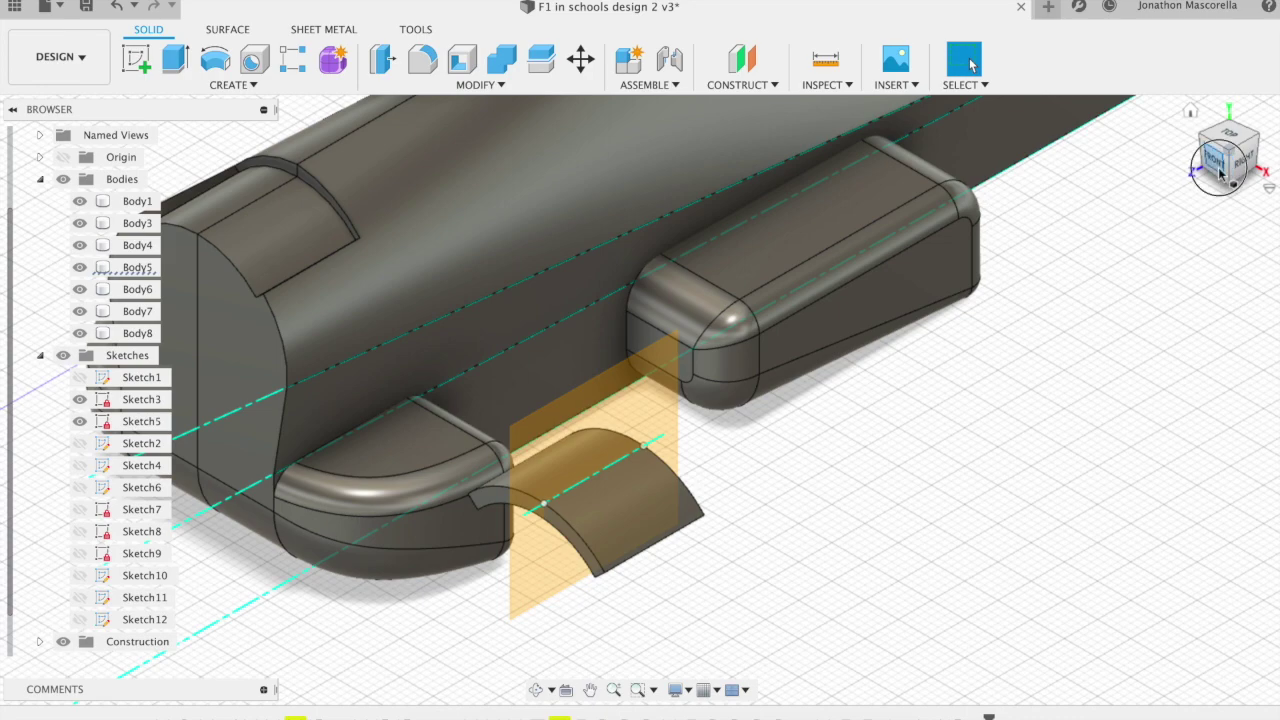
mouse_move(1220, 172)
mouse_down()
mouse_move(1208, 152)
mouse_move(1215, 182)
mouse_move(1233, 152)
mouse_move(1220, 152)
mouse_move(1276, 138)
mouse_move(1182, 147)
mouse_up()
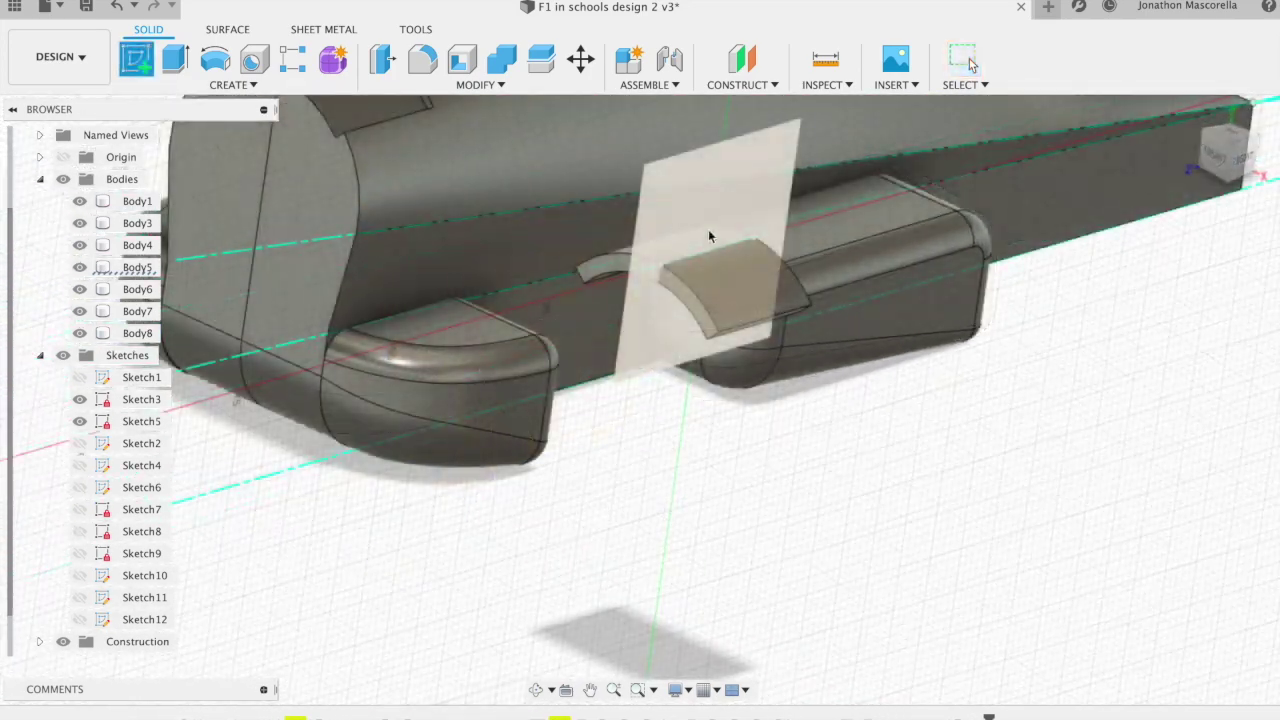
On the upright plane, draw a closed fit-point spline wing-tip outline as Sketch13.
click(709, 236)
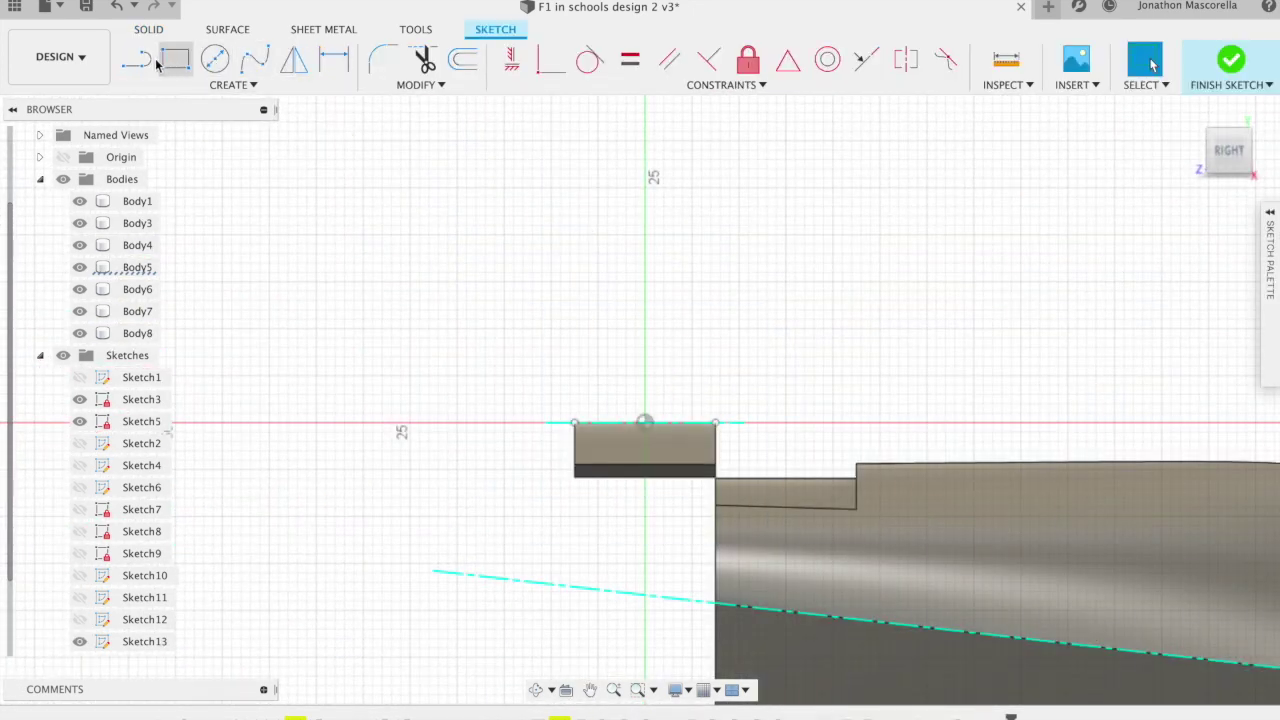
click(213, 85)
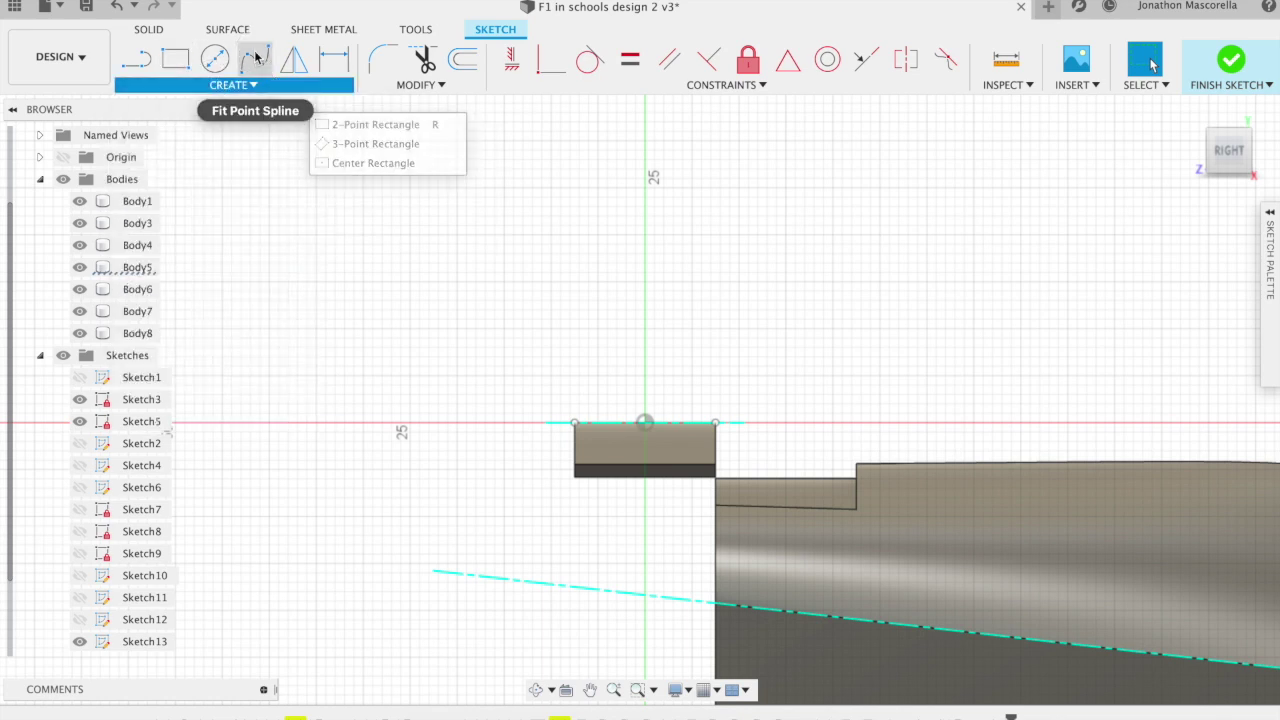
click(256, 59)
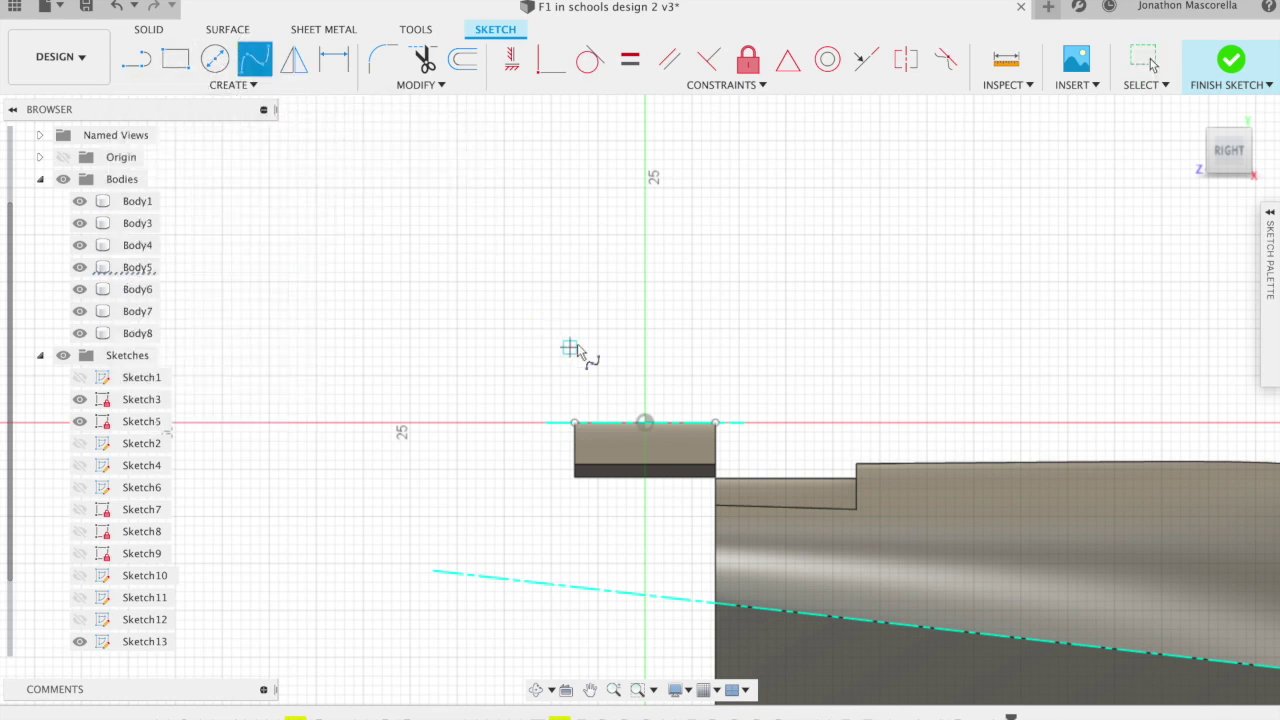
click(578, 422)
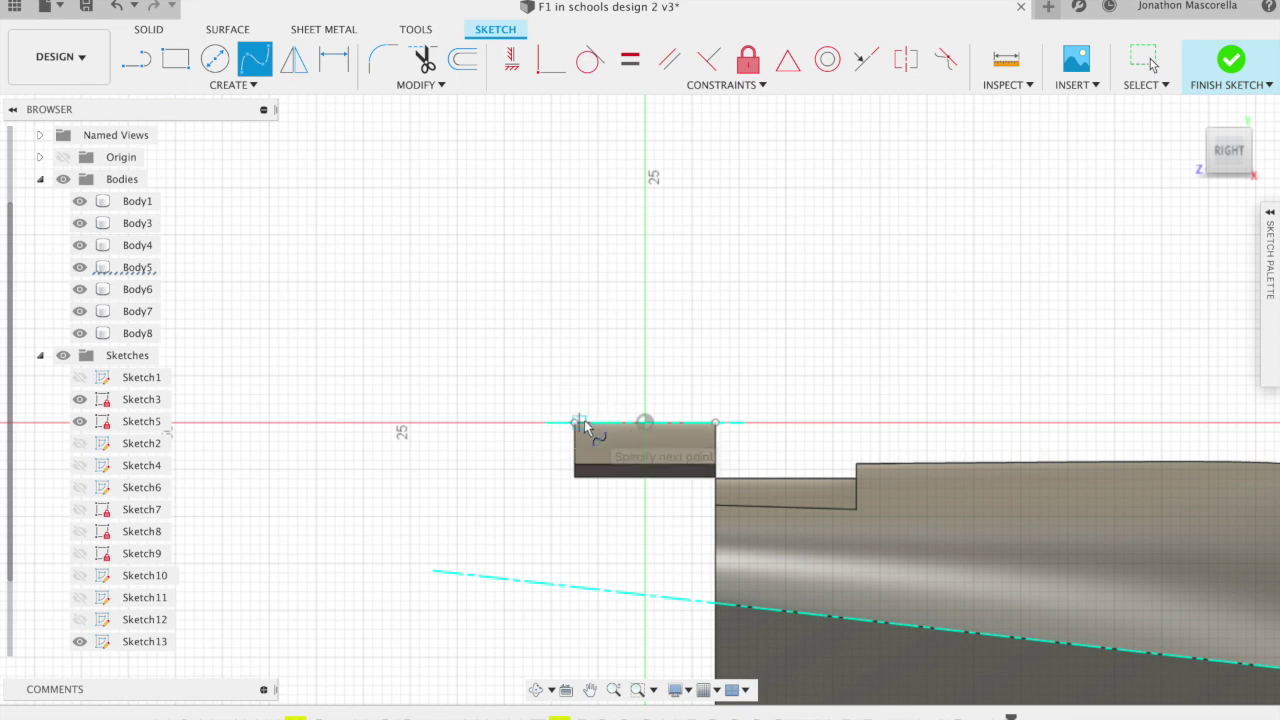
click(690, 446)
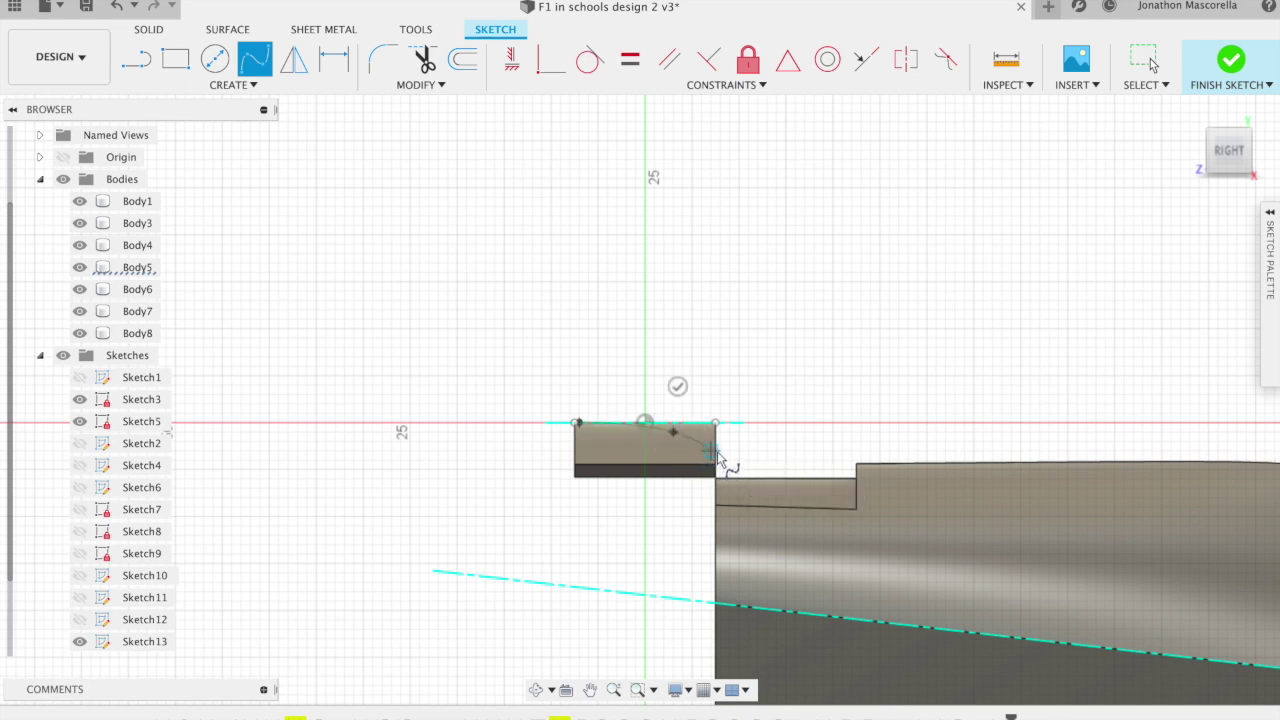
click(712, 452)
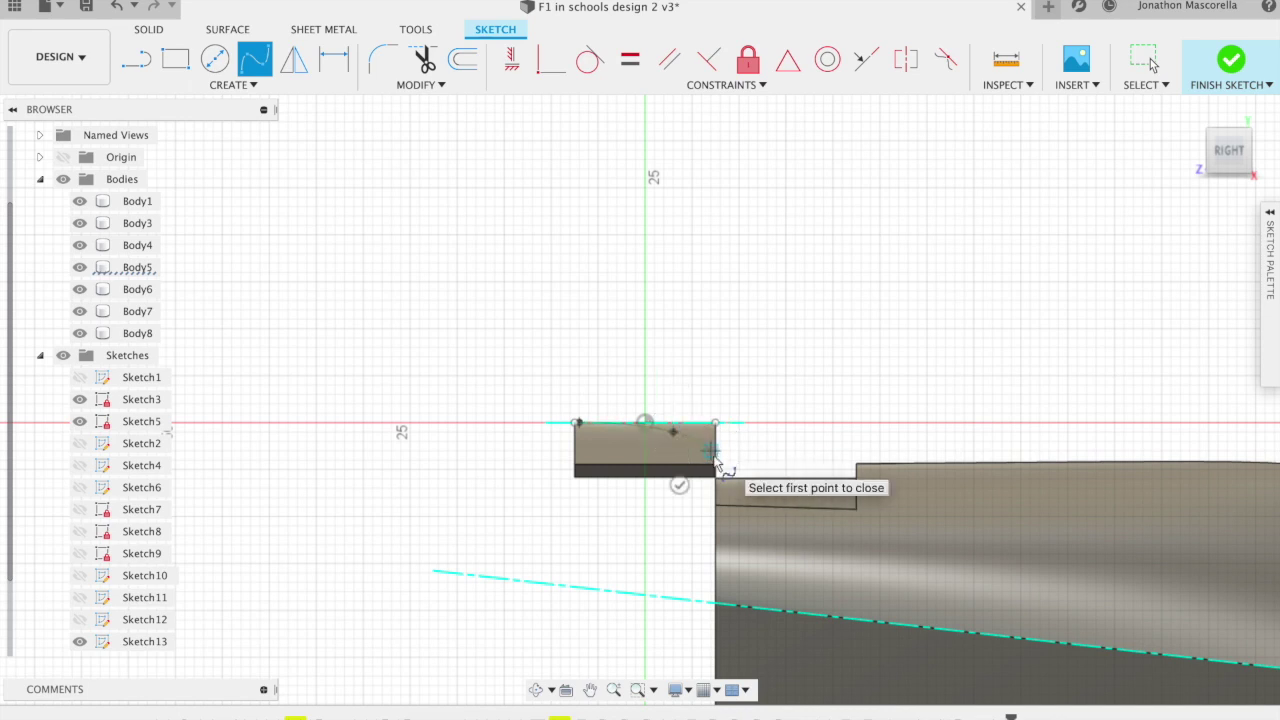
click(646, 461)
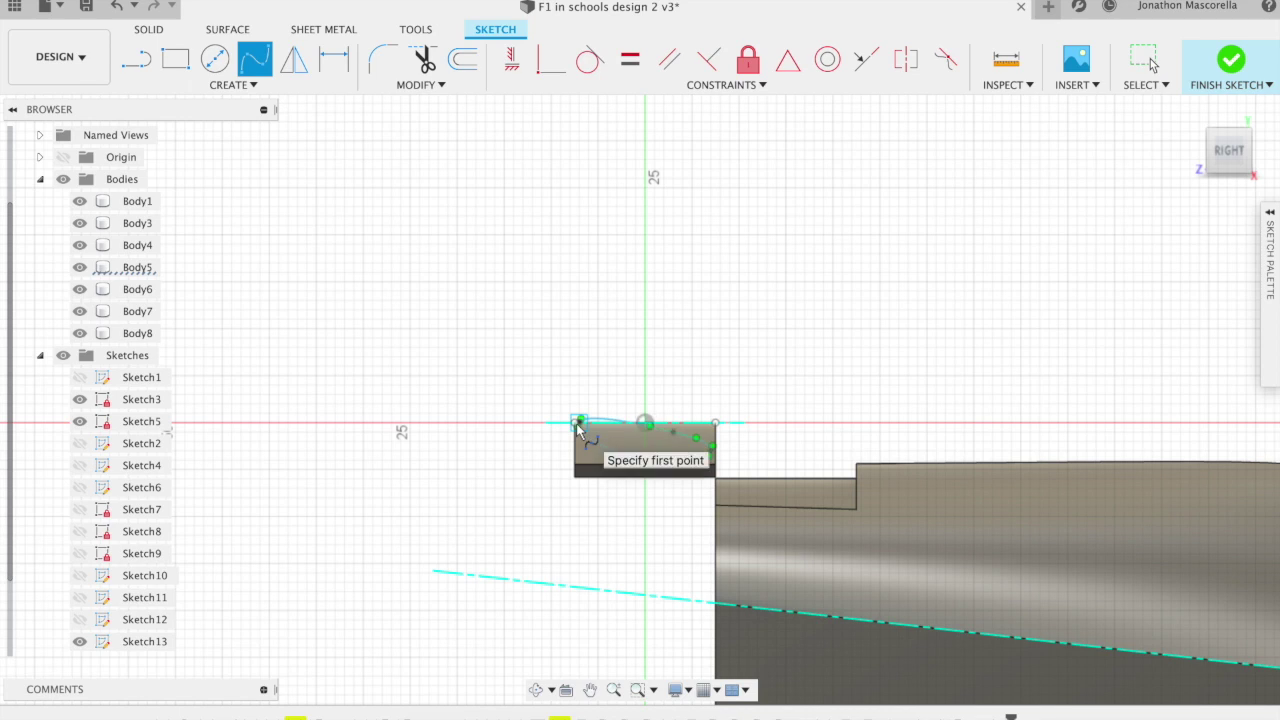
key(Escape)
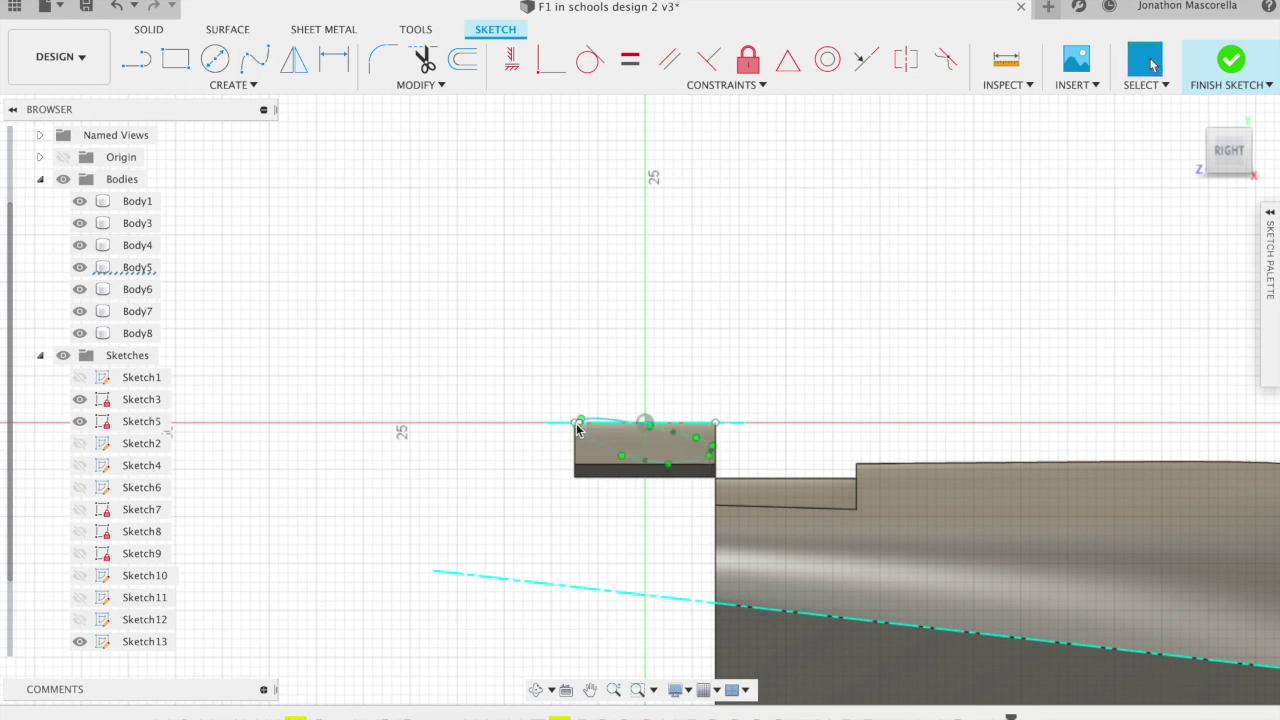
click(152, 30)
shift+middle_drag(520, 360, 562, 340)
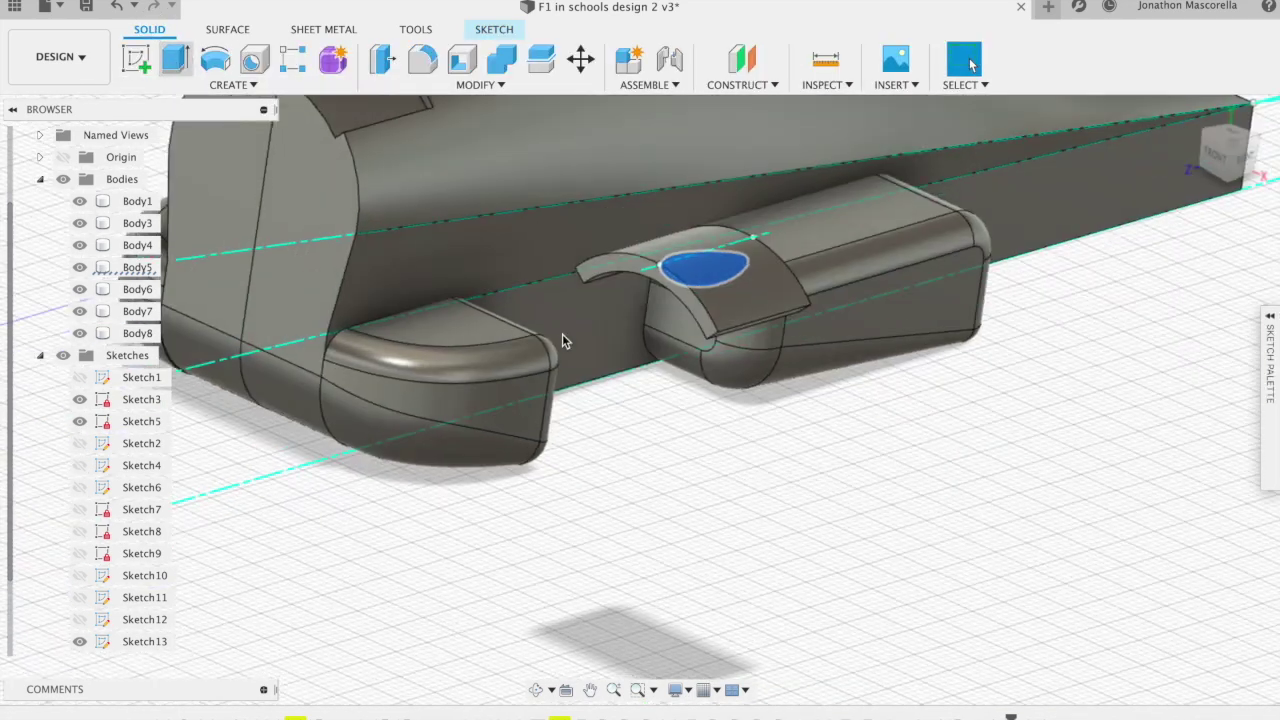
Extrude the spline profile 20 mm with the New Body operation, creating Body9.
click(722, 272)
key(e)
mouse_move(730, 285)
mouse_down()
mouse_move(843, 330)
mouse_move(948, 333)
mouse_up()
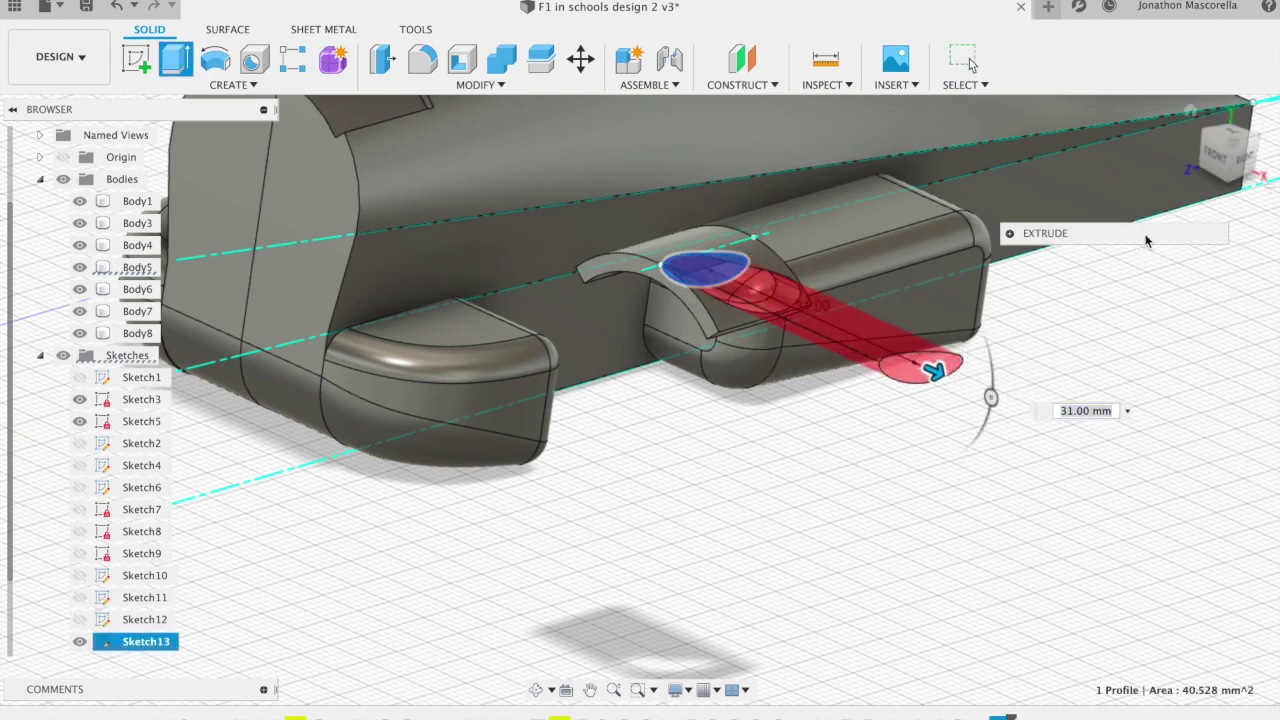
click(1010, 234)
click(1150, 433)
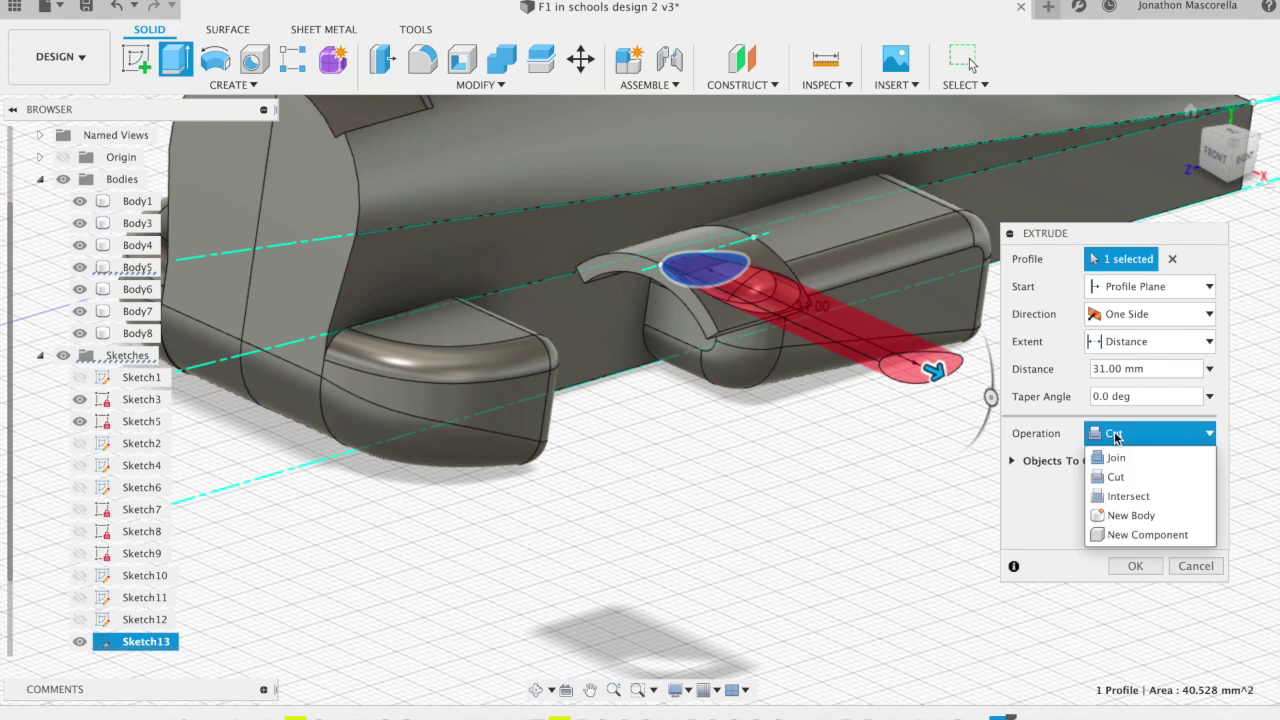
click(1122, 508)
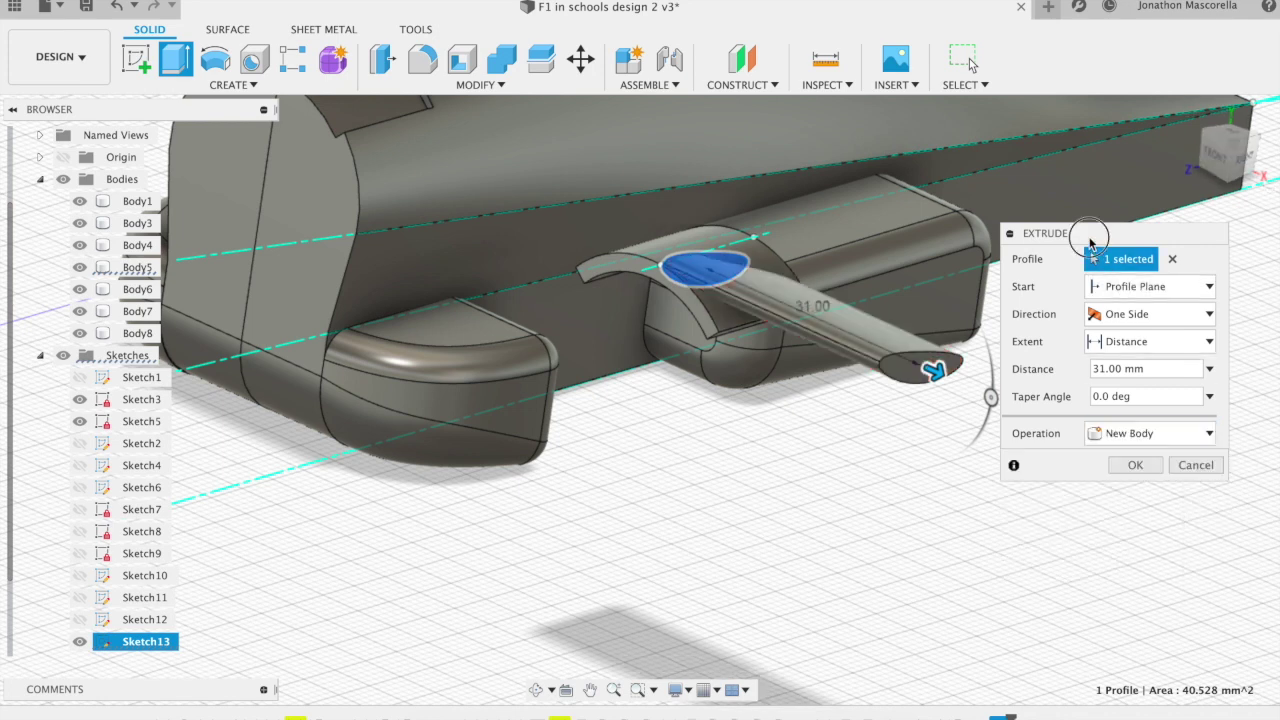
drag(1090, 240, 1207, 228)
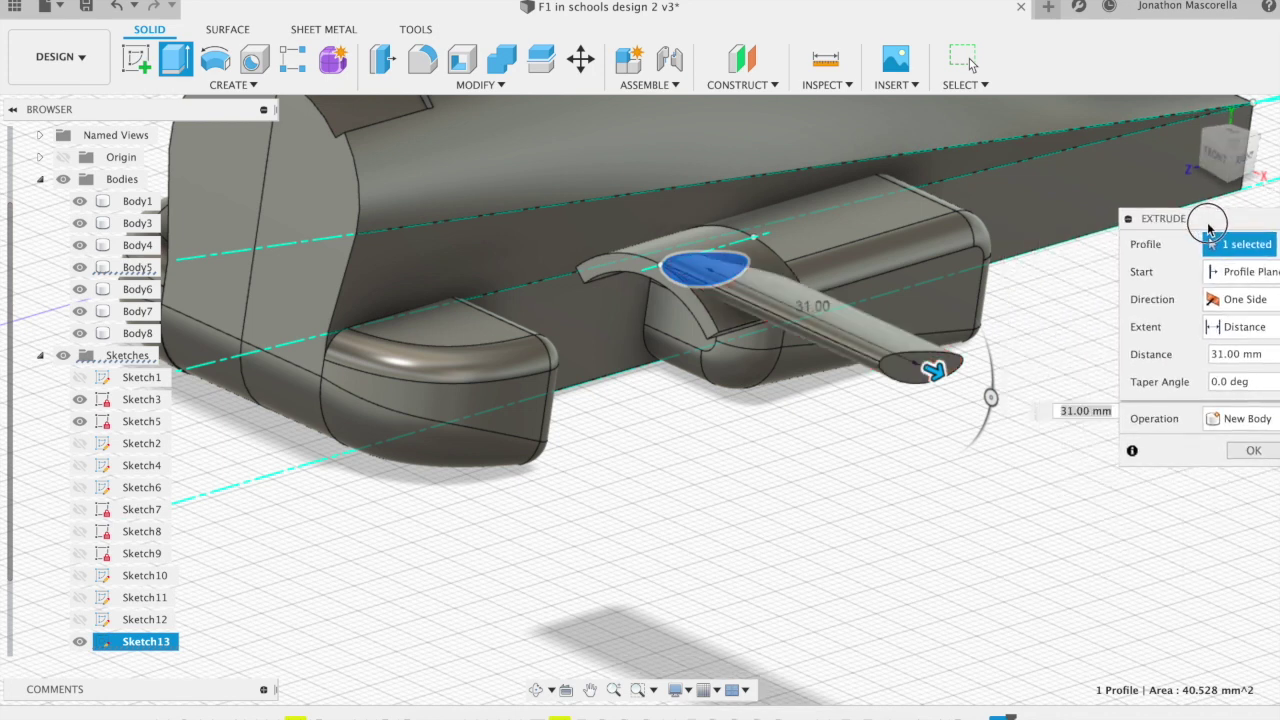
double_click(1067, 410)
text(20)
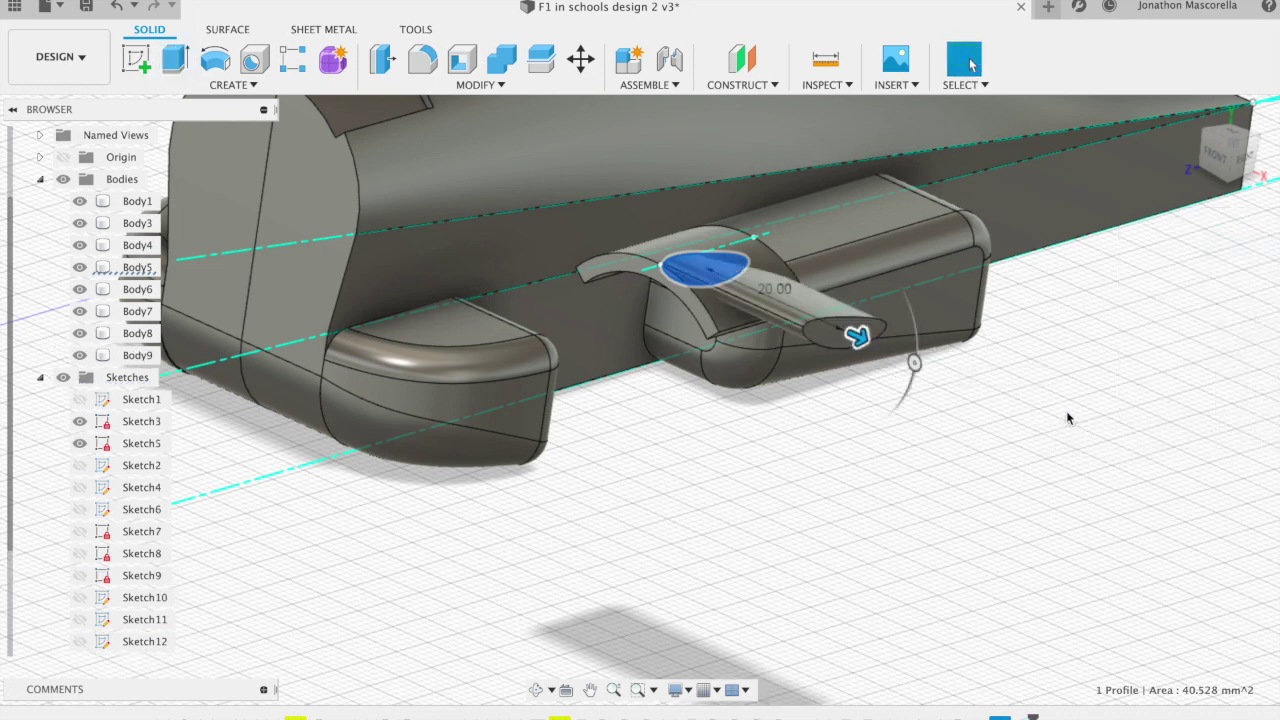
key(Return)
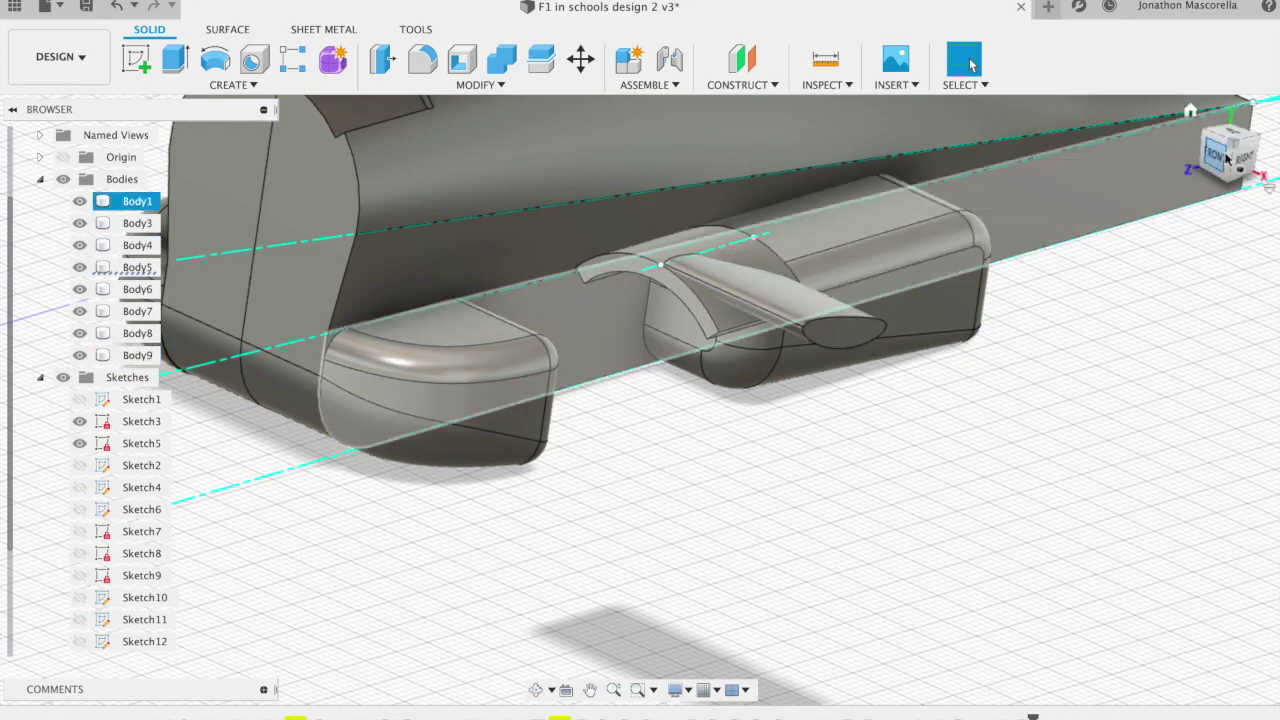
Switch to the front view, zoom in, and orbit until the wing tip pieces are edge-on.
shift+middle_drag(1226, 158, 1100, 225)
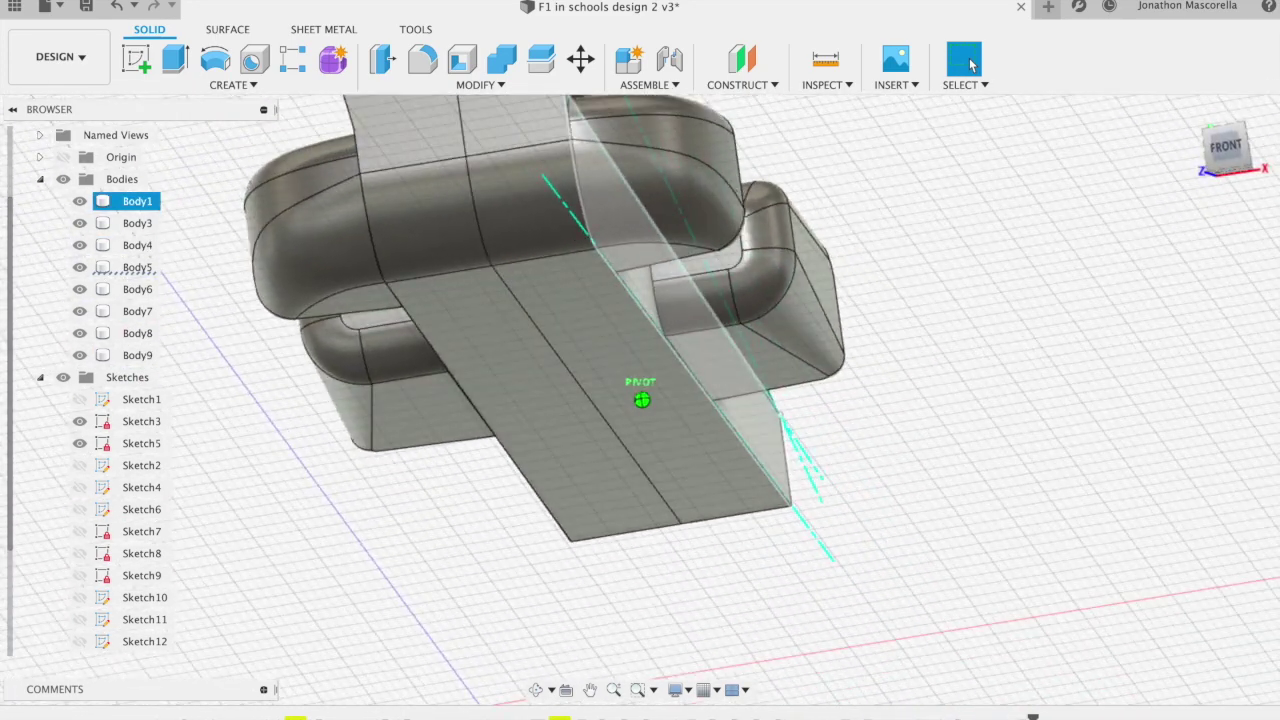
click(1224, 156)
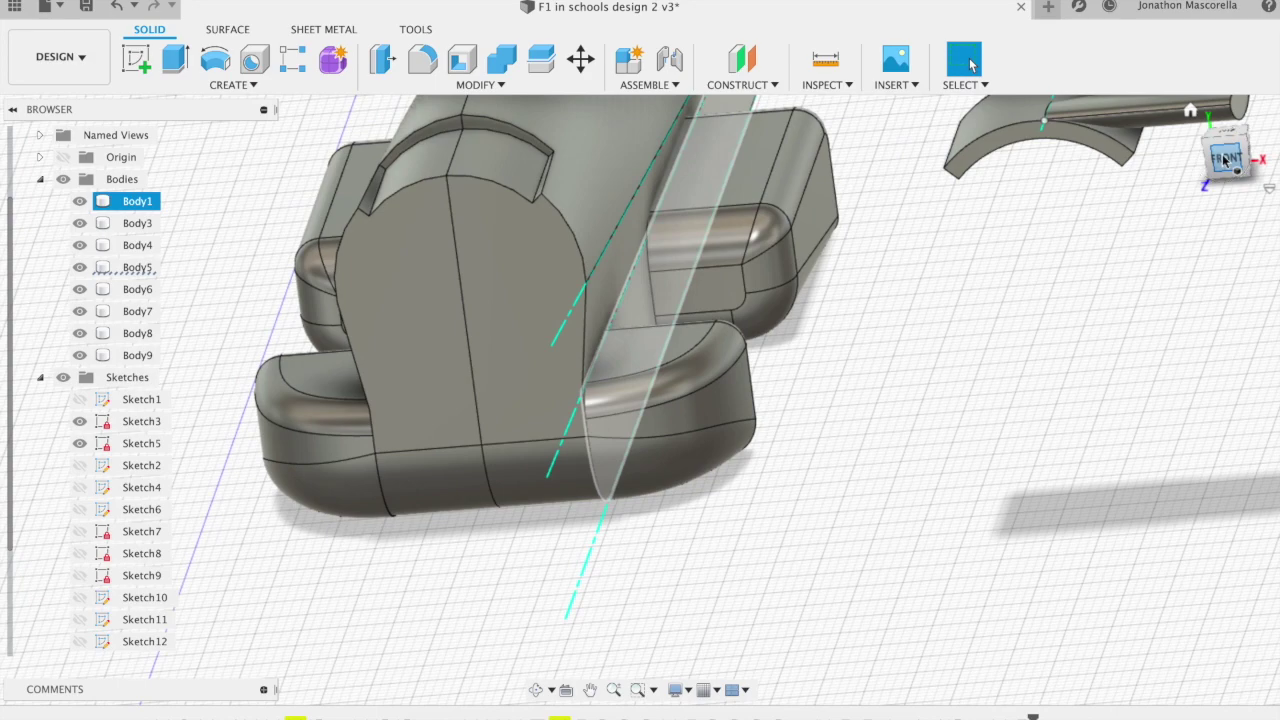
click(1224, 156)
scroll(1021, 252, up, 5)
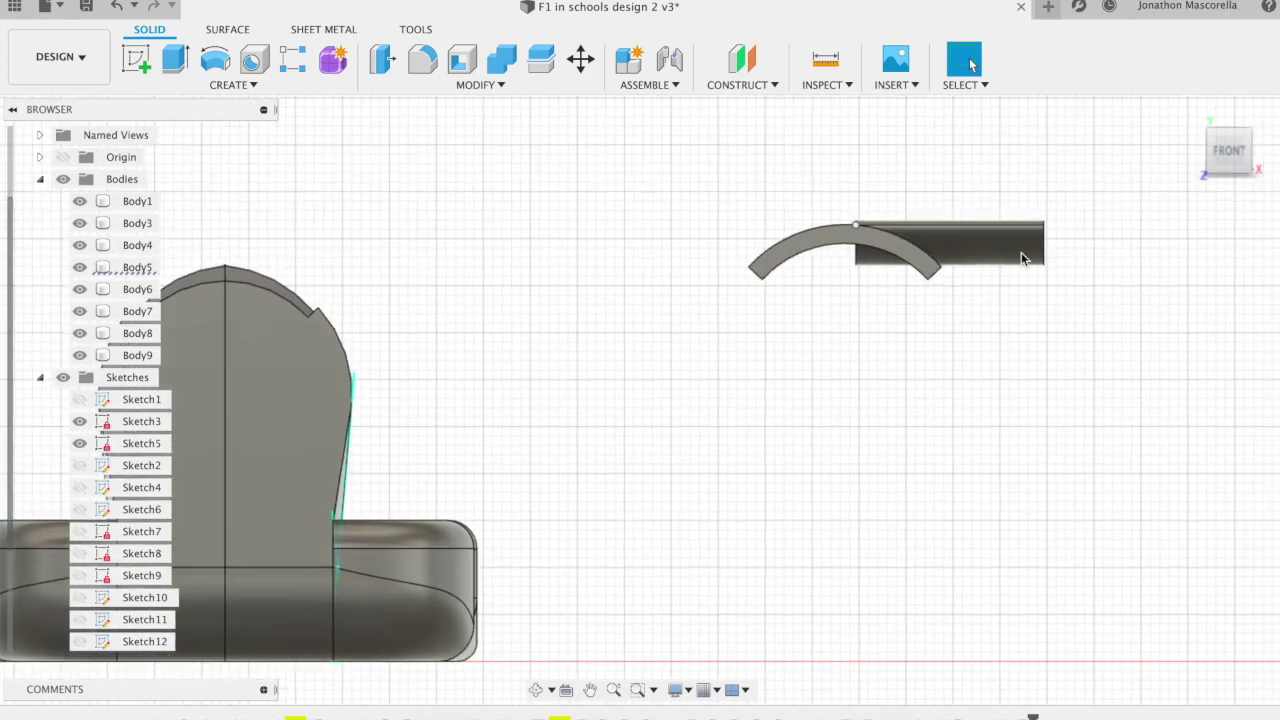
shift+middle_drag(1223, 171, 850, 252)
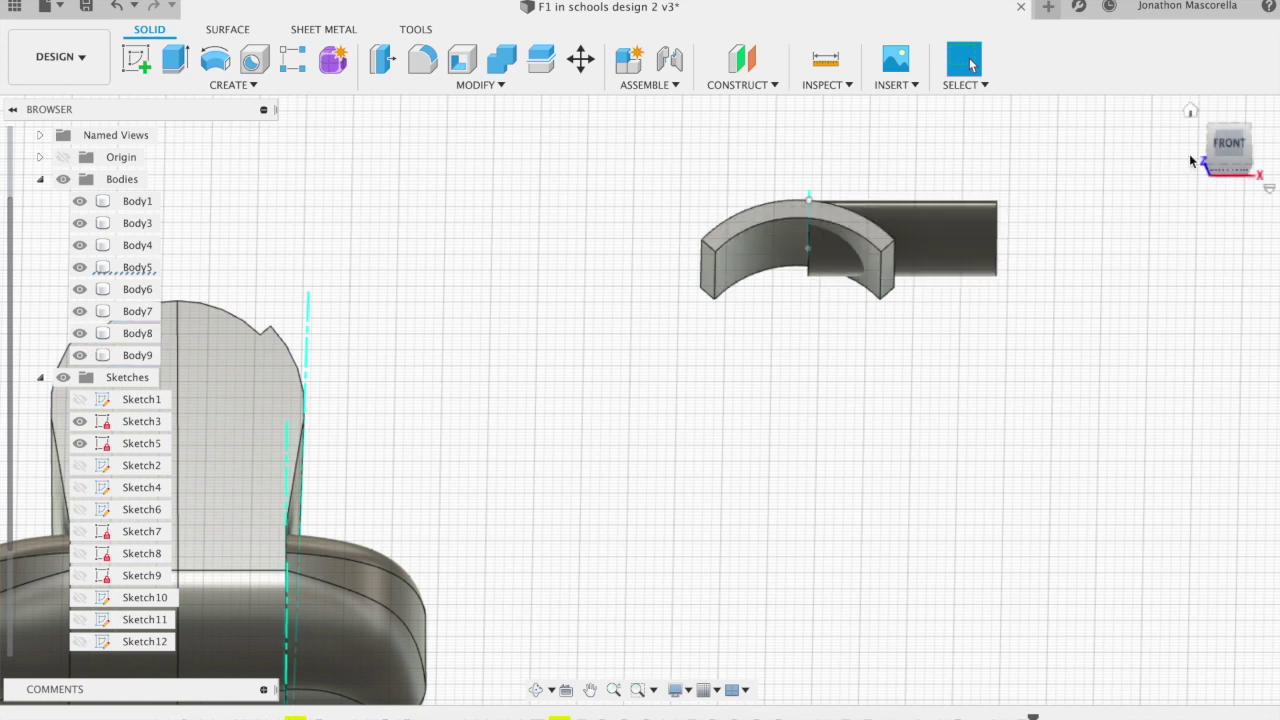
shift+middle_drag(1190, 160, 757, 410)
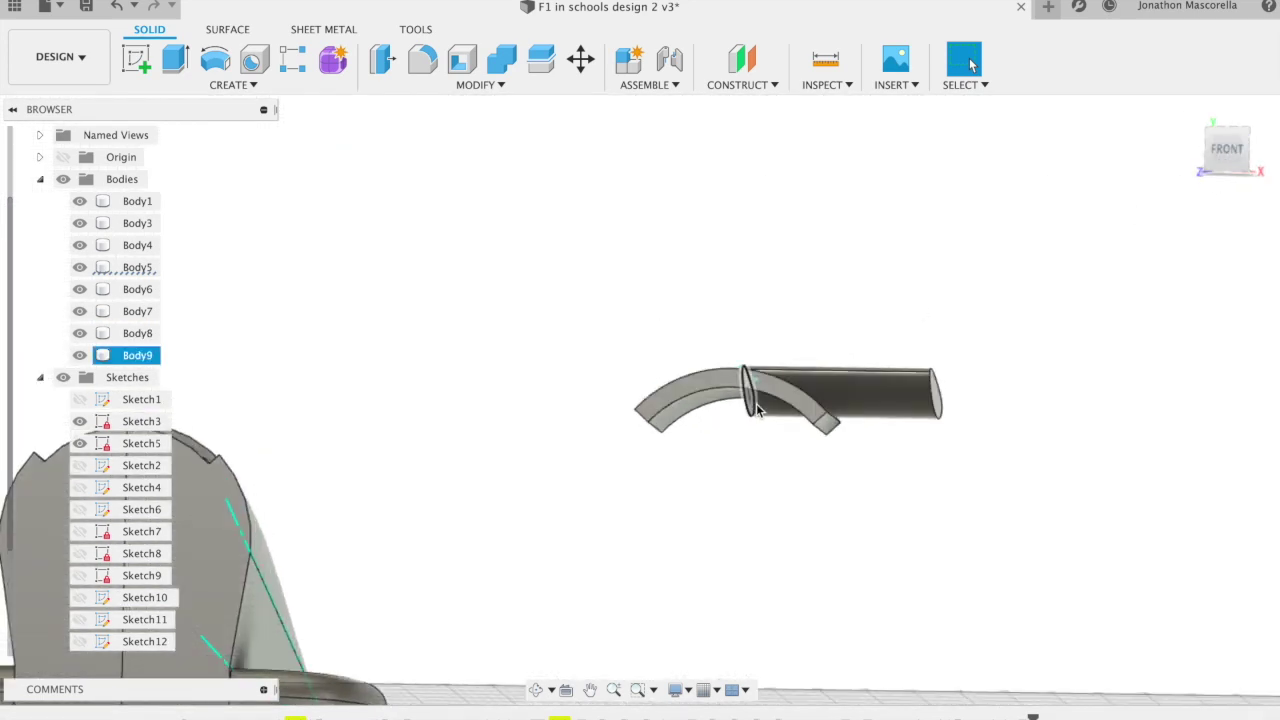
click(494, 86)
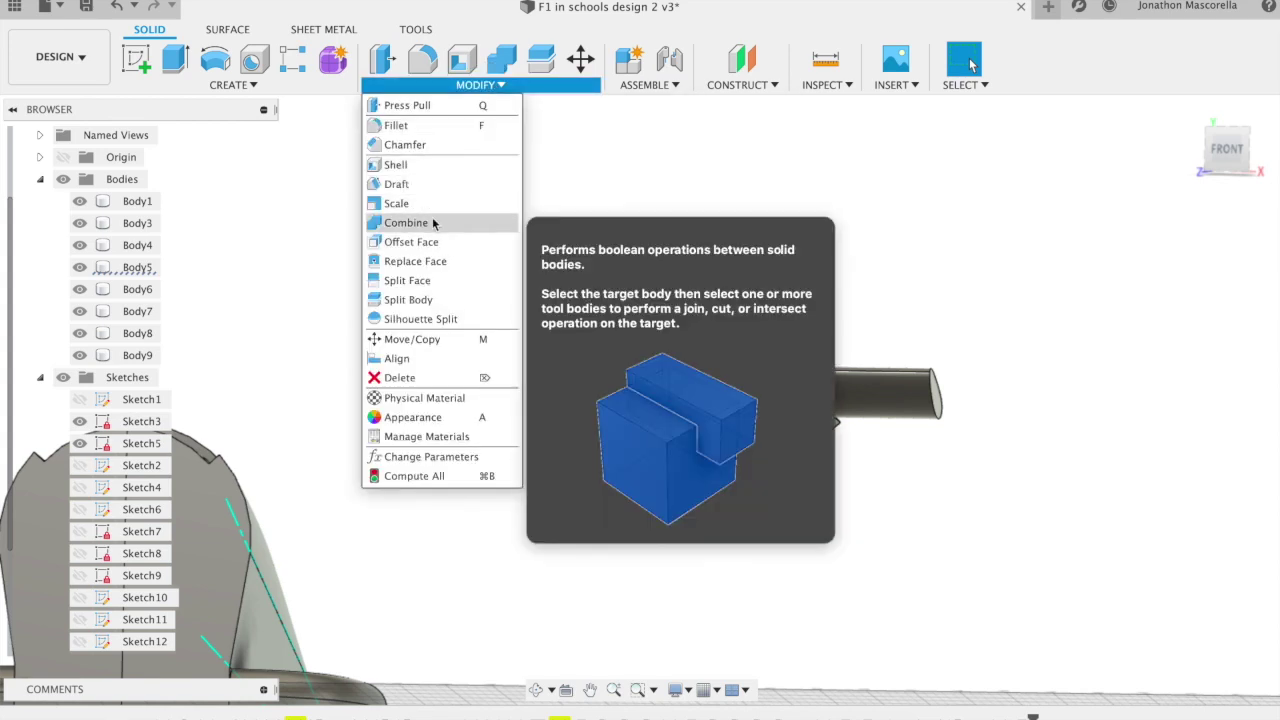
Split Body9 using Body8 as the splitting tool, producing Body10.
click(432, 280)
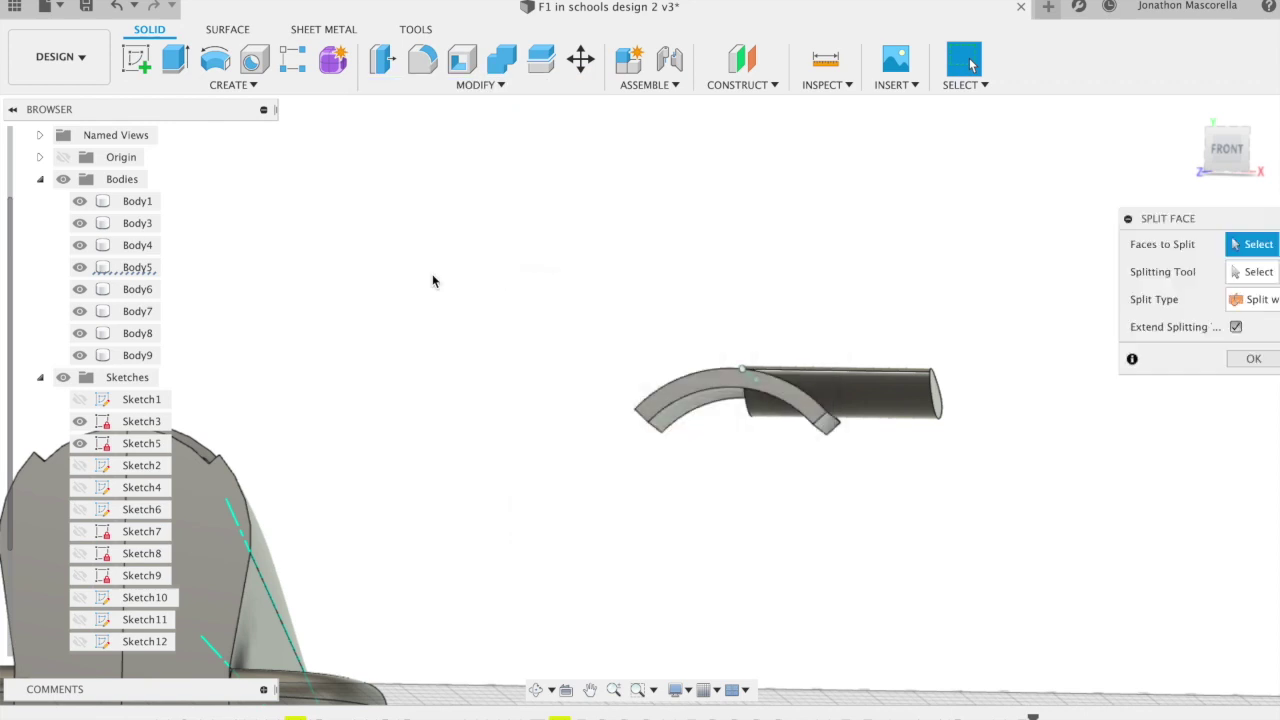
click(962, 60)
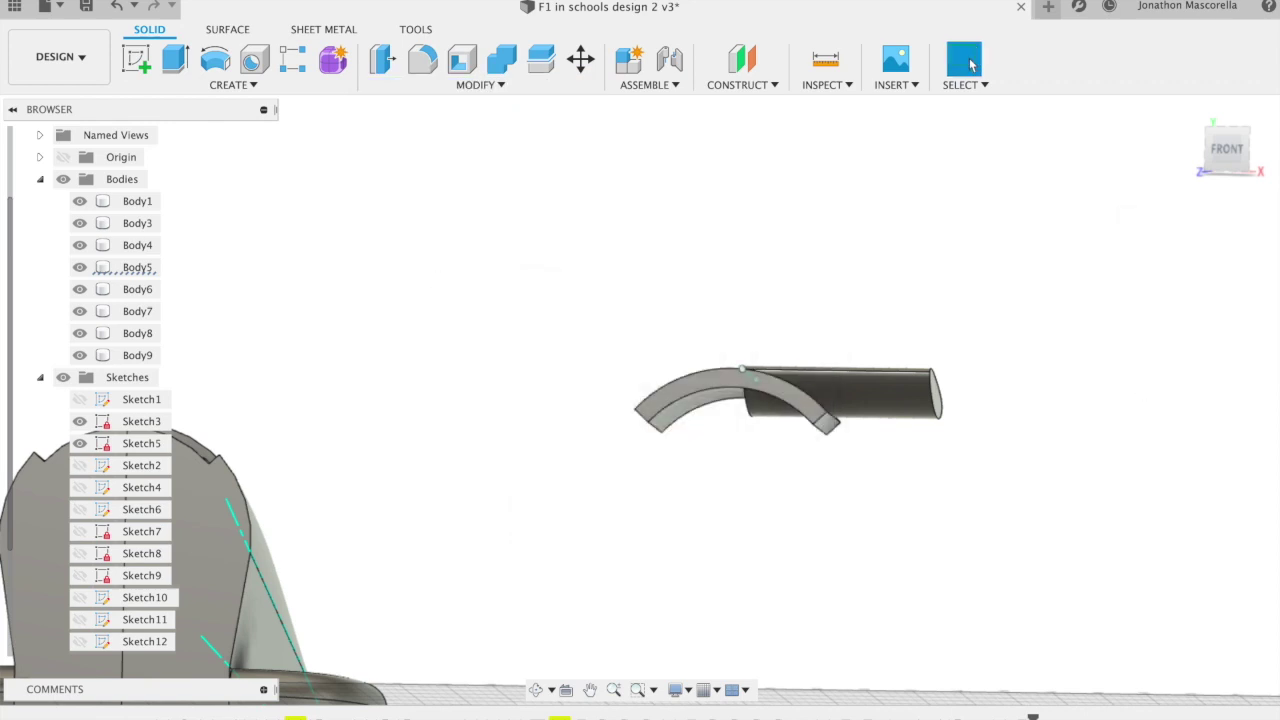
click(521, 84)
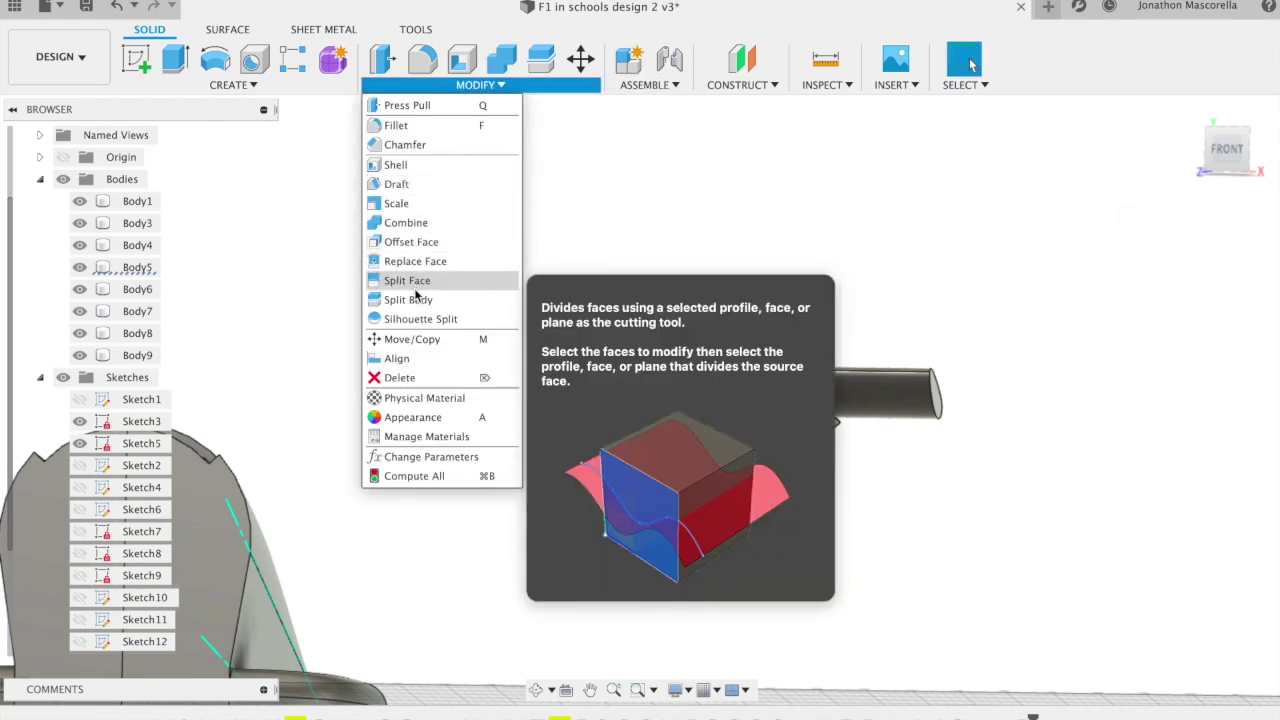
click(415, 305)
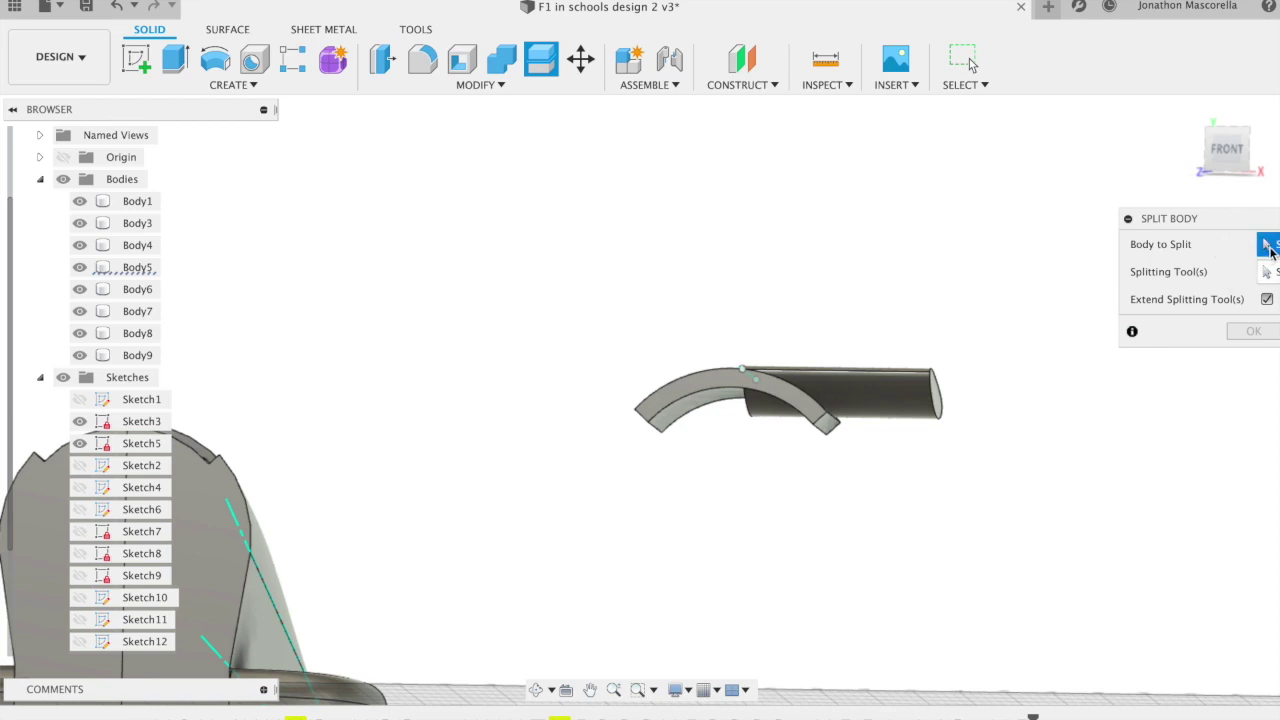
click(832, 388)
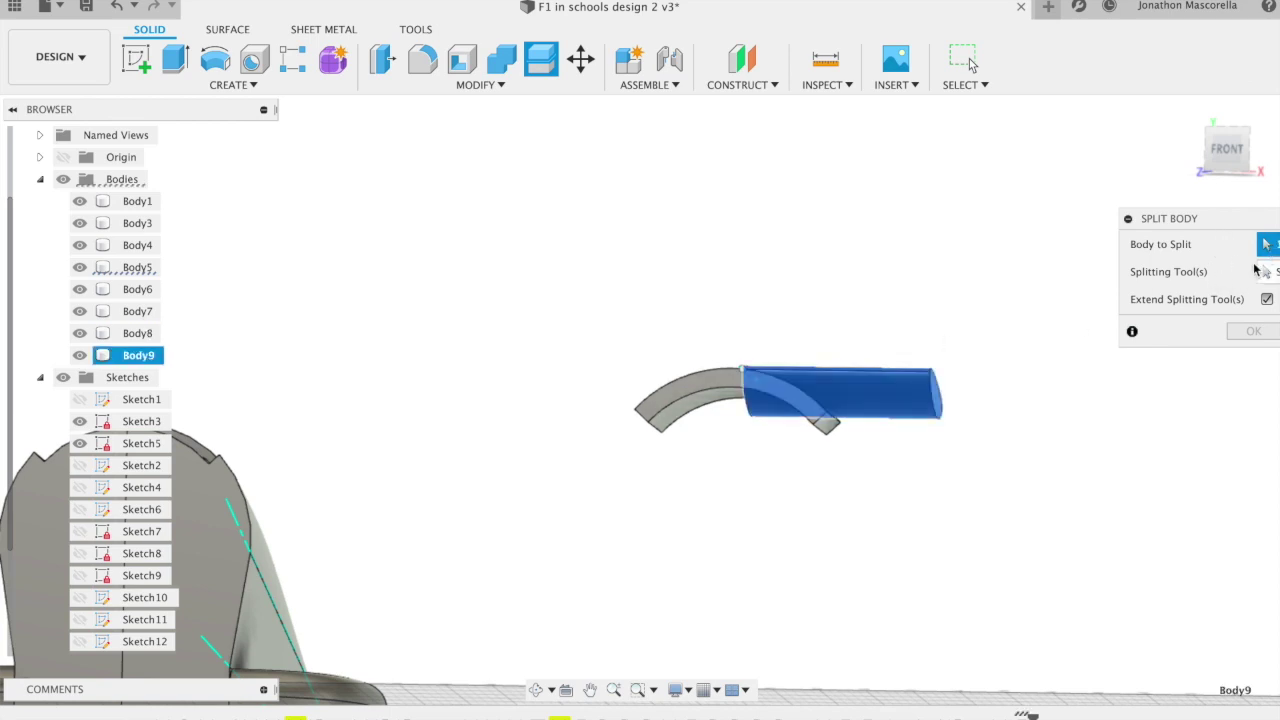
click(707, 402)
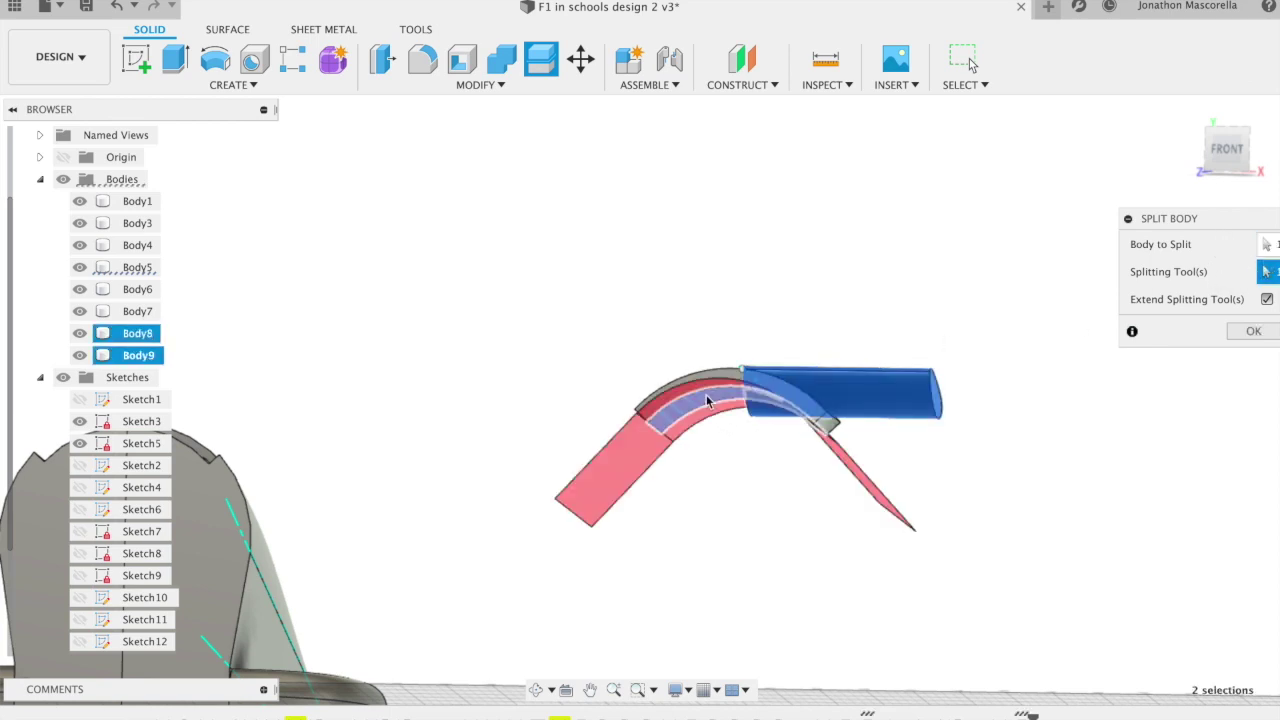
click(1250, 336)
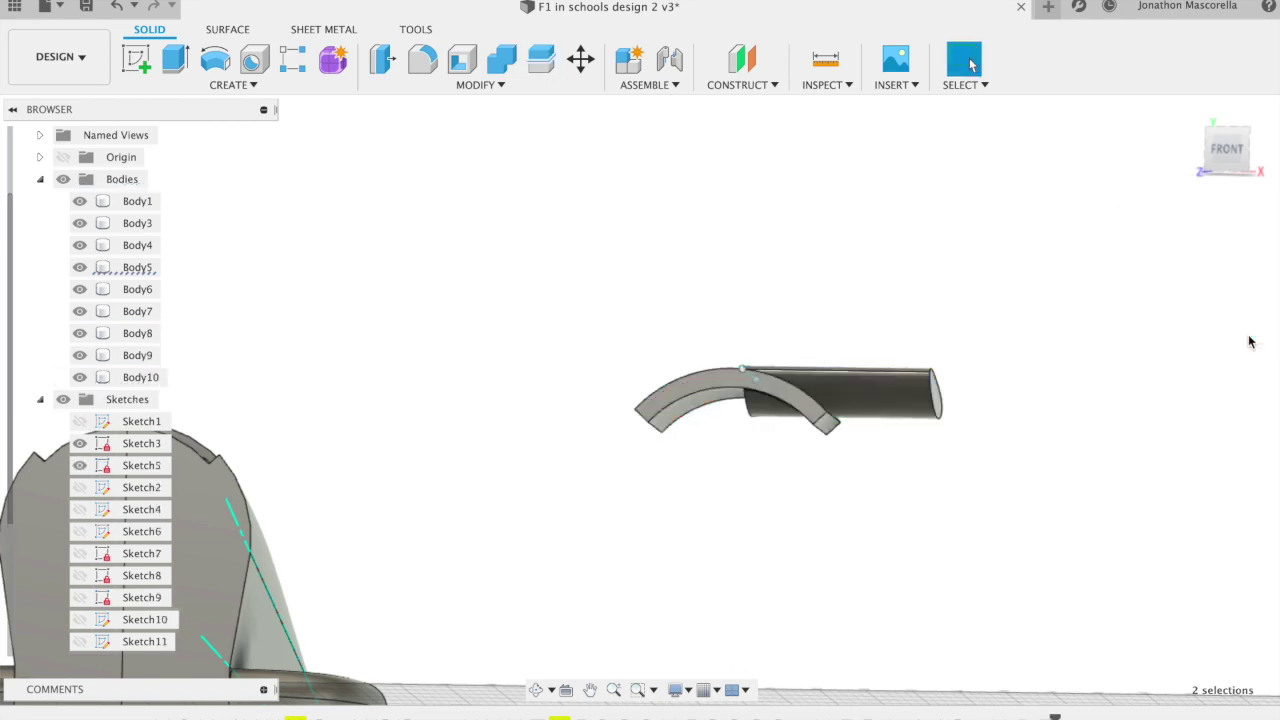
Remove the split-off Body10 from the design and orbit to a side view of the car.
click(771, 409)
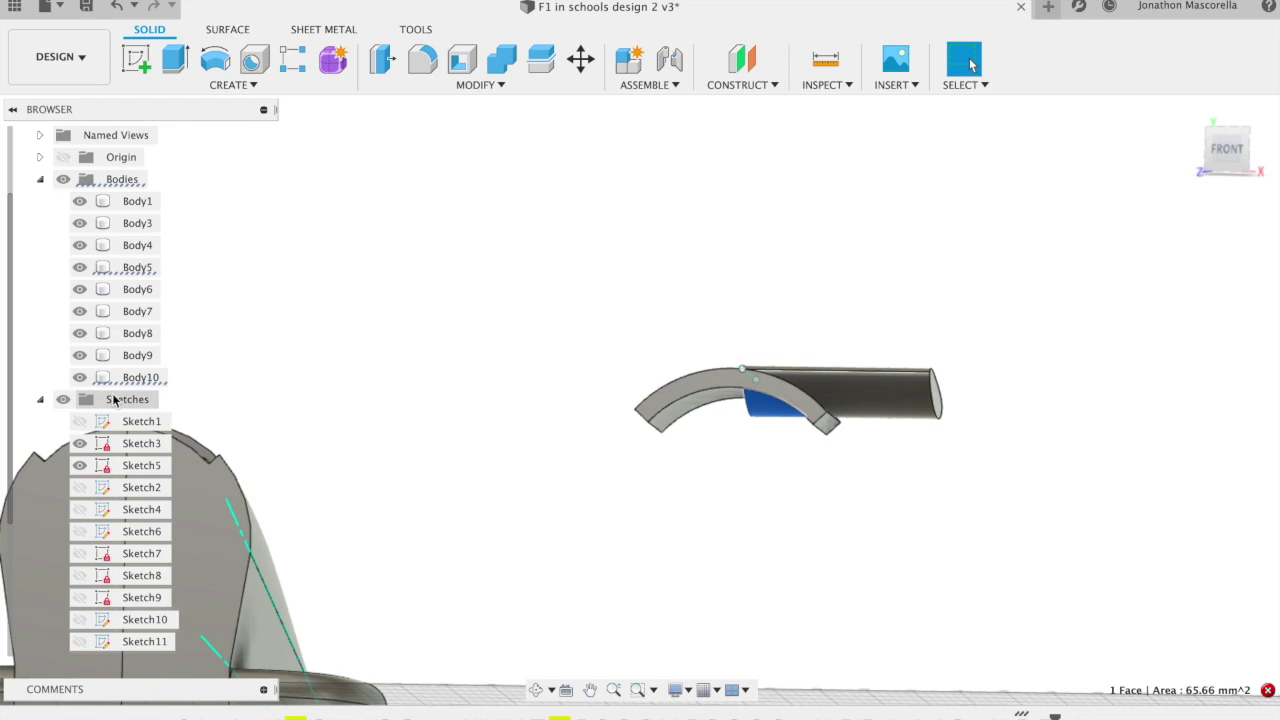
right_click(124, 376)
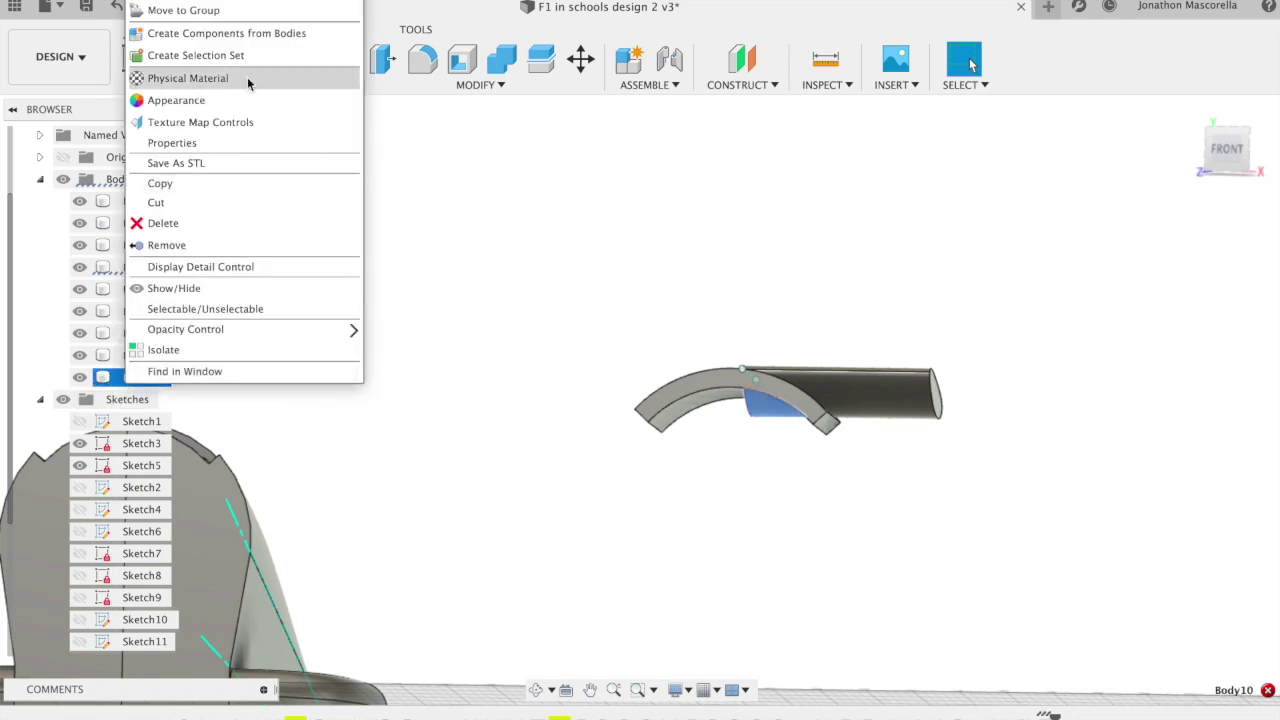
click(194, 245)
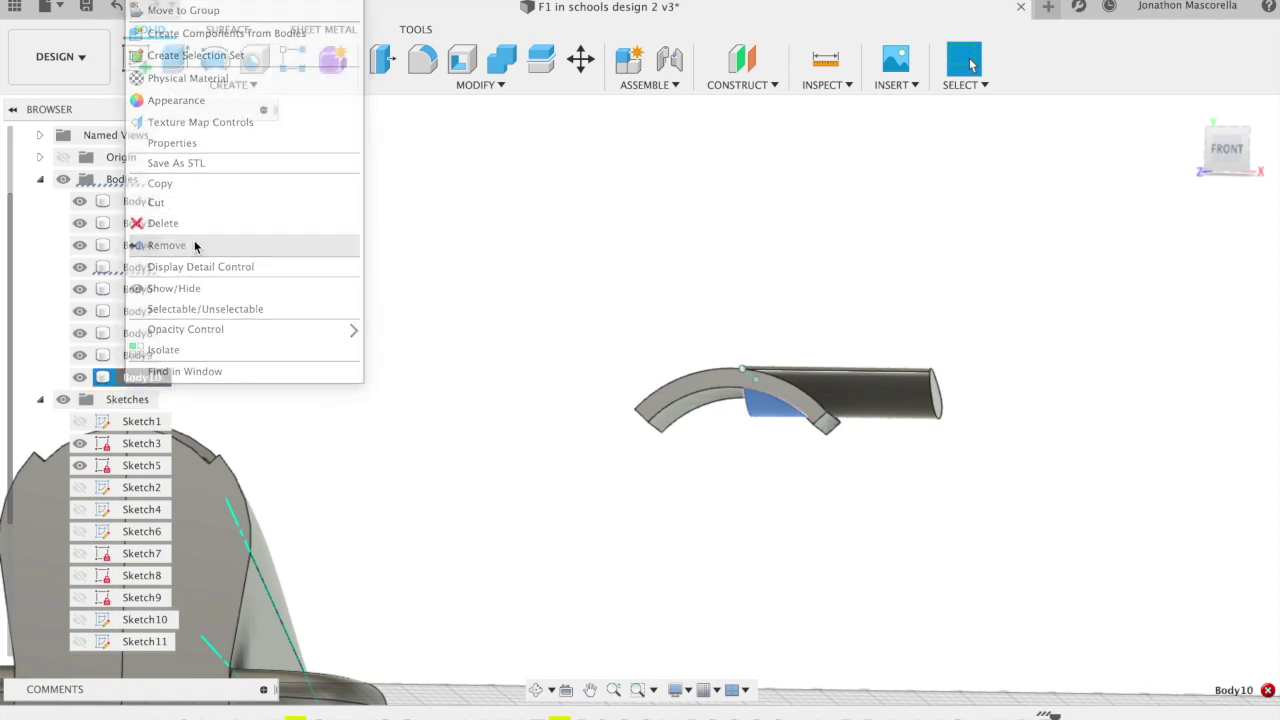
shift+middle_drag(1225, 150, 18, 174)
drag(1217, 167, 1249, 175)
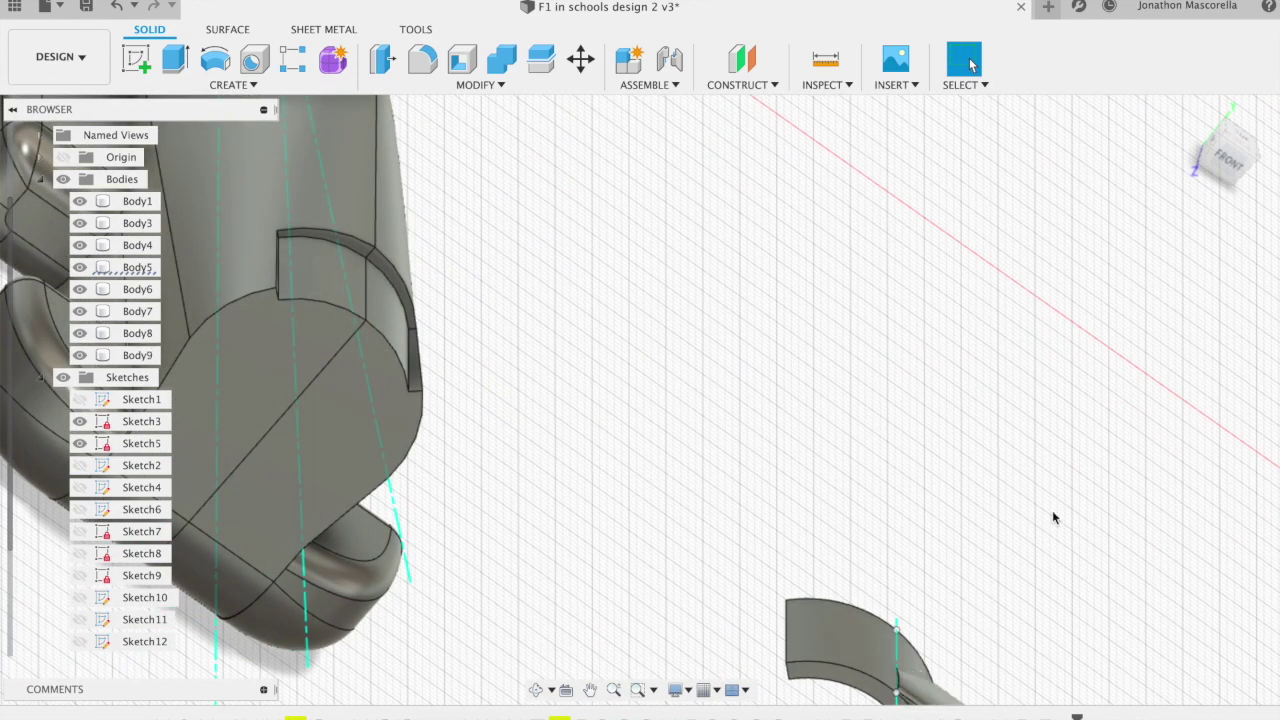
shift+middle_drag(1220, 160, 1121, 129)
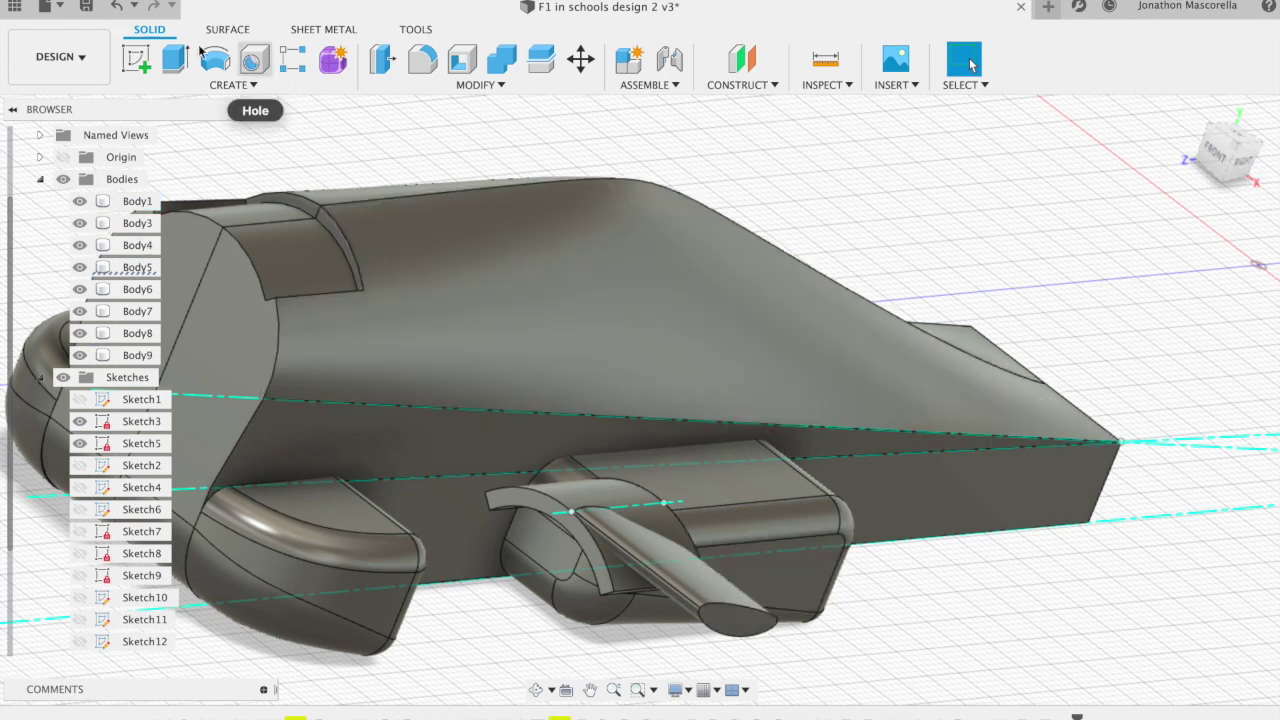
Start a sketch on the wing bar's end face and draw a closed spline around its oval.
click(137, 59)
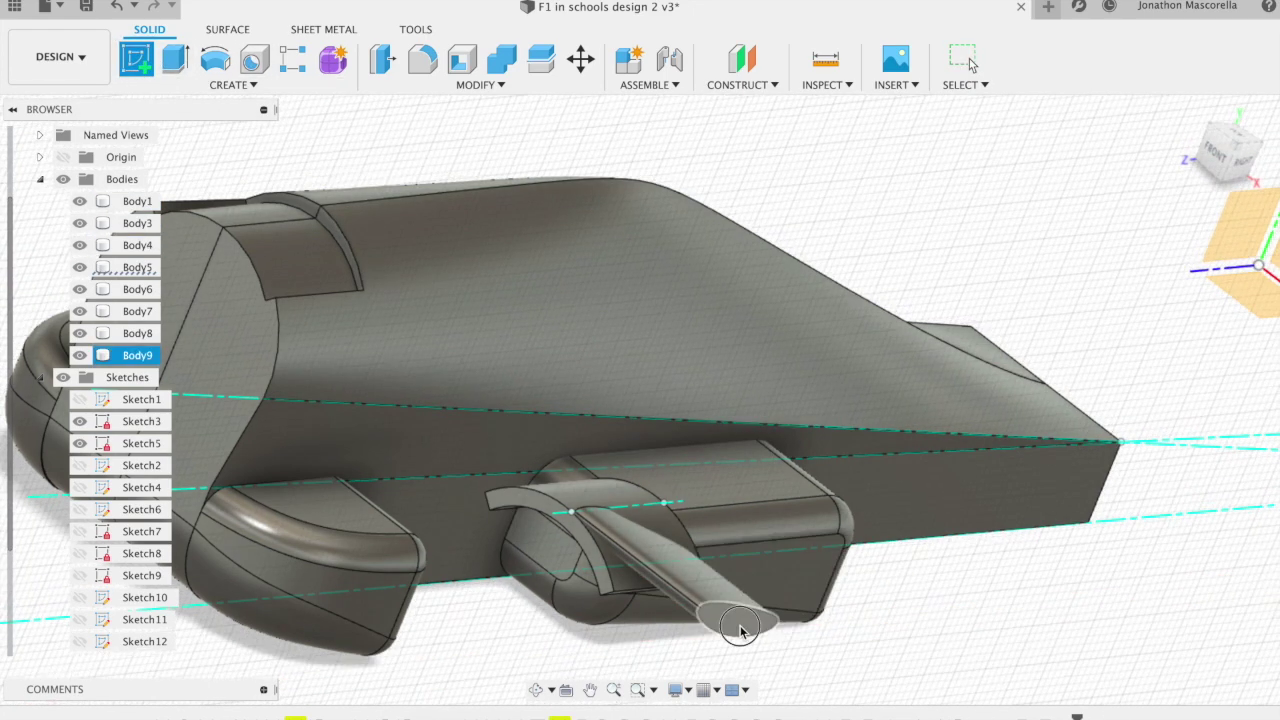
scroll(741, 632, up, 3)
click(741, 632)
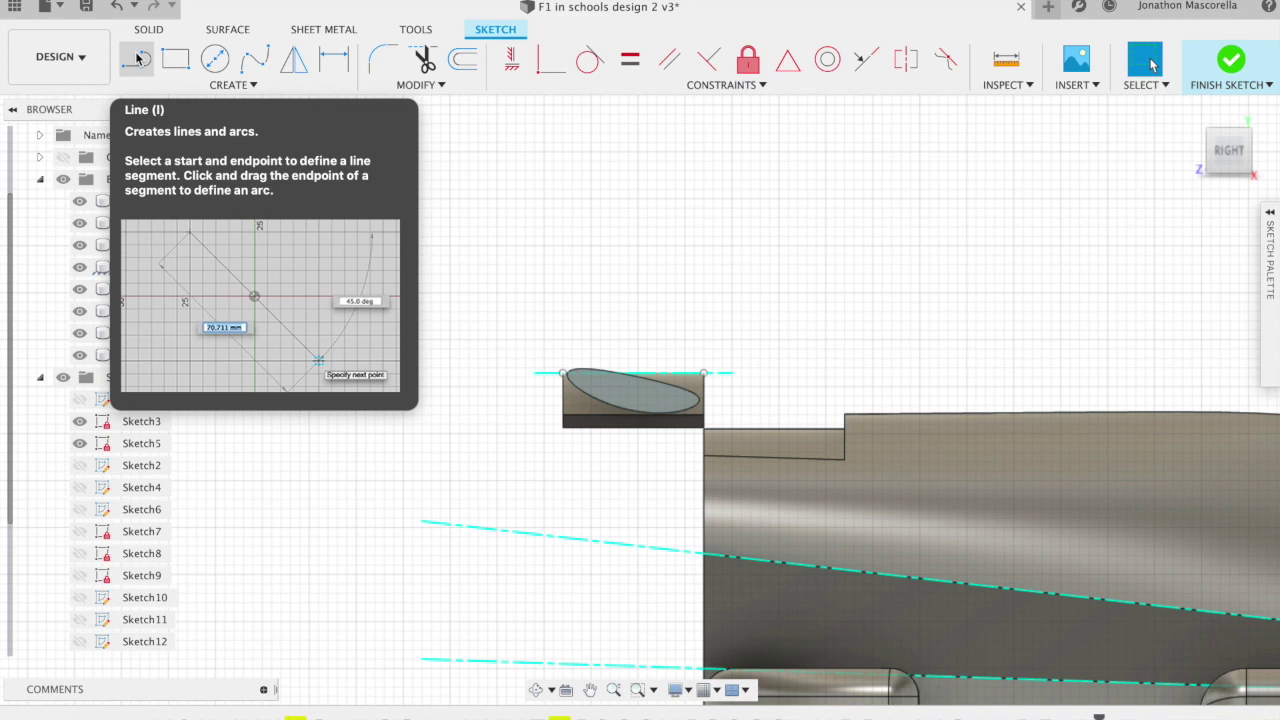
click(254, 58)
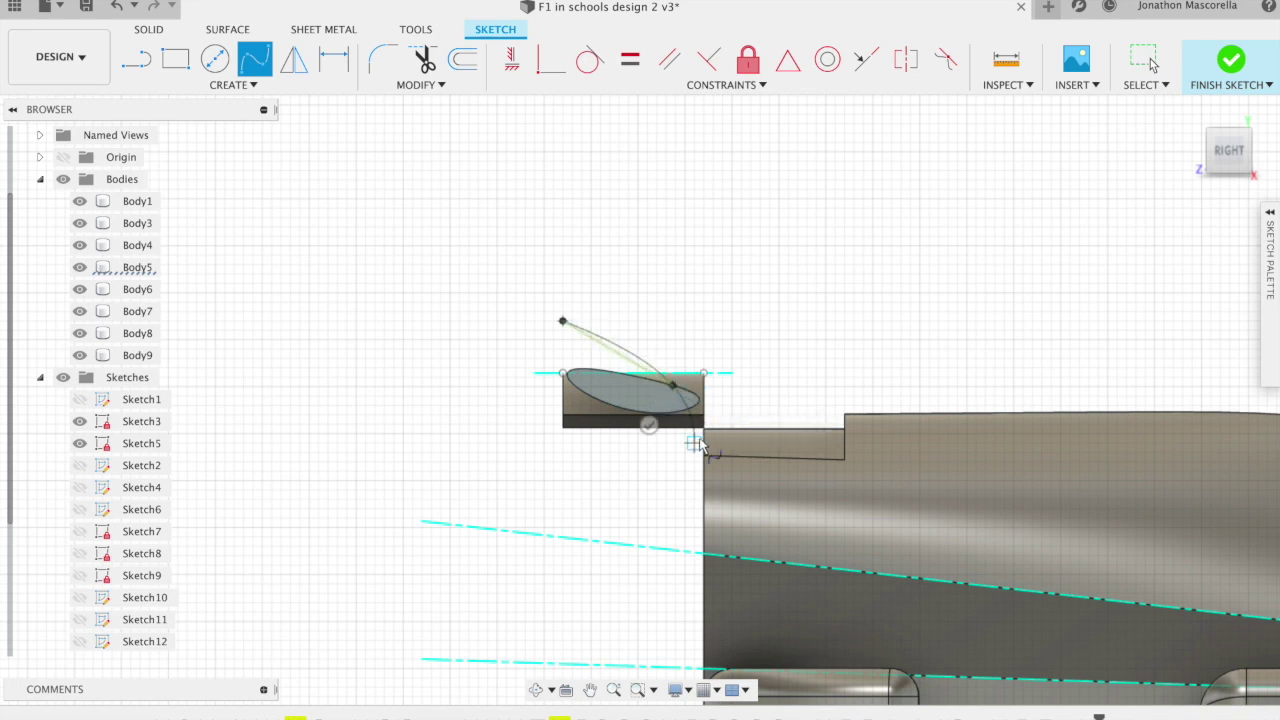
click(692, 434)
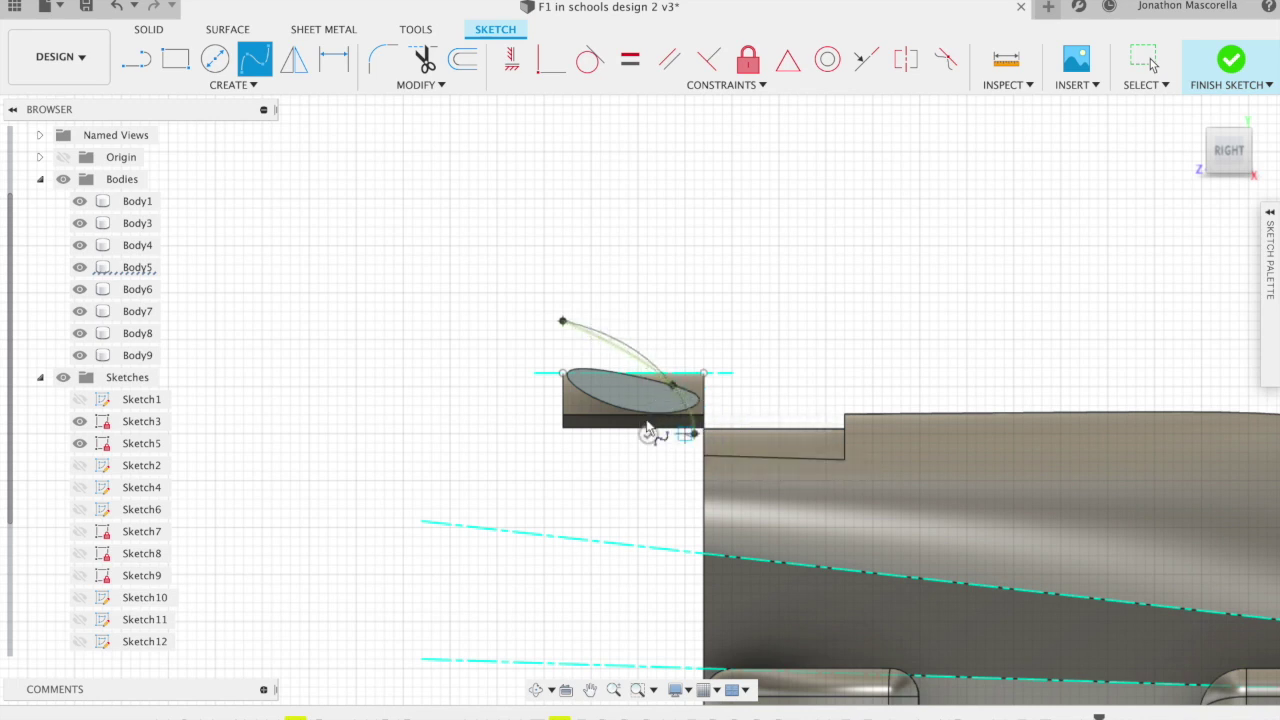
click(574, 405)
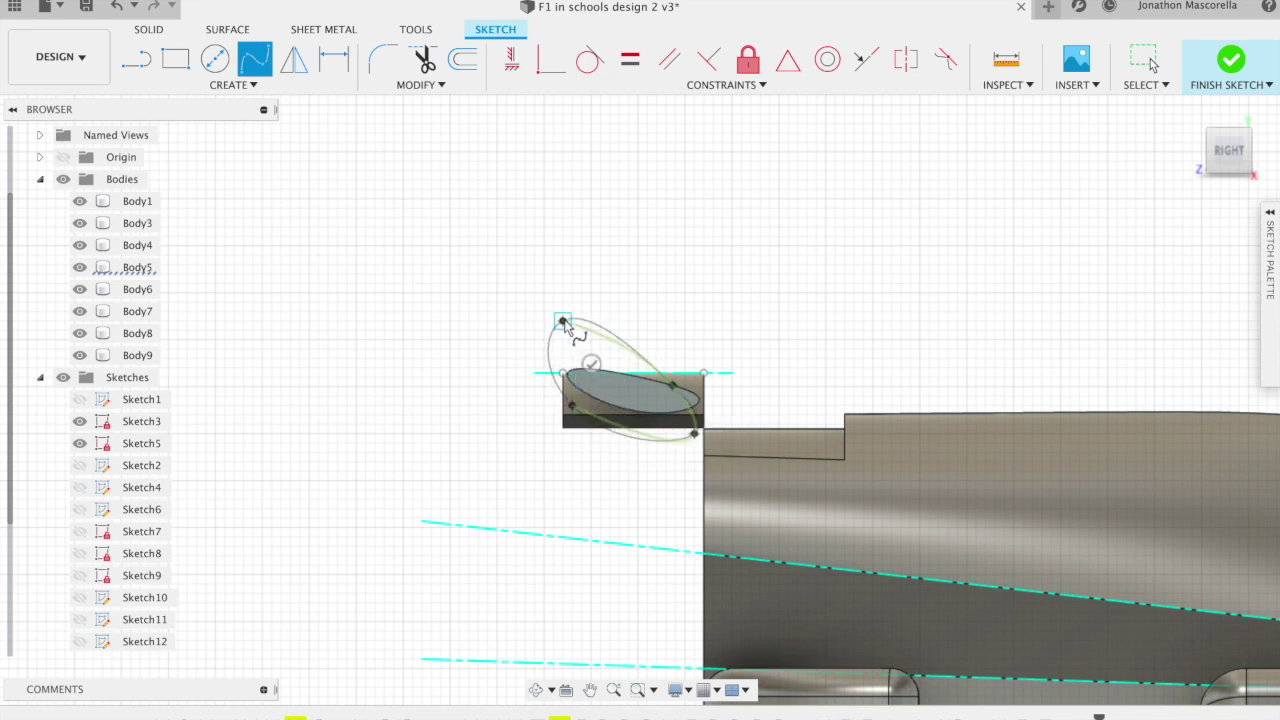
click(563, 323)
key(Escape)
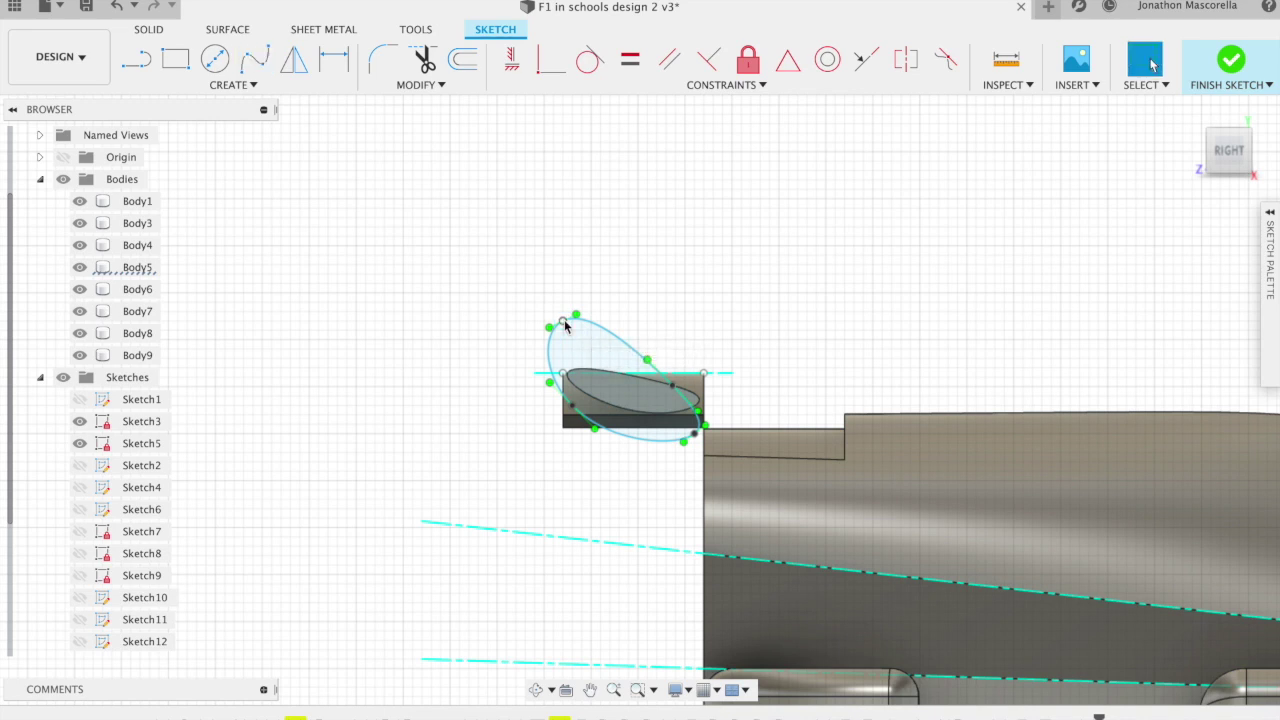
Drag the spline's fit points to reshape the profile into a teardrop.
click(572, 409)
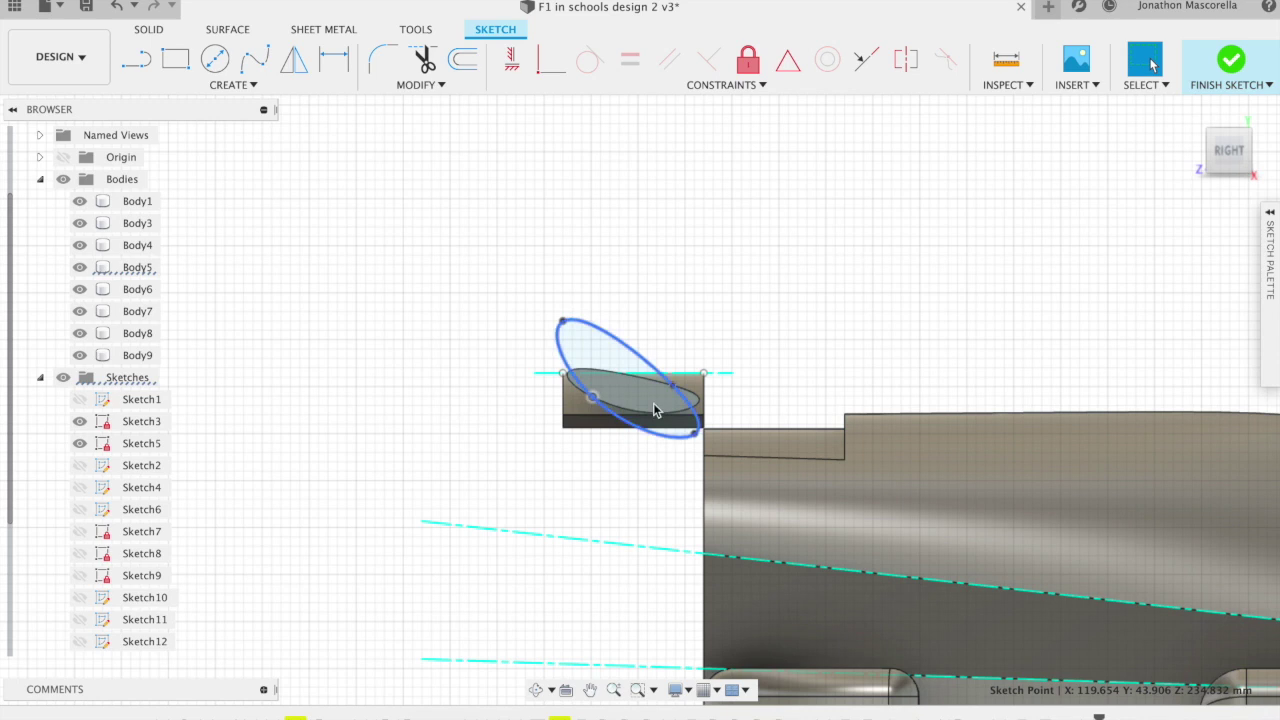
drag(694, 434, 697, 414)
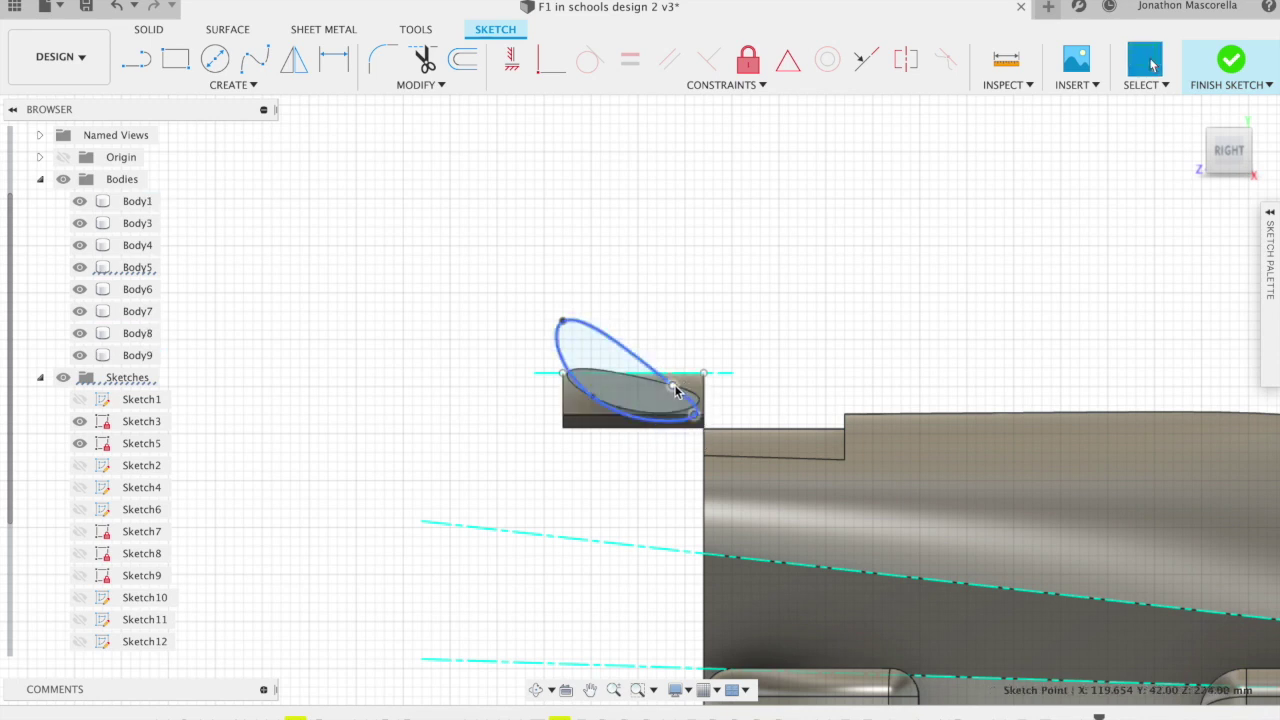
mouse_move(676, 390)
mouse_down()
mouse_move(697, 396)
mouse_move(696, 420)
mouse_move(646, 414)
mouse_up()
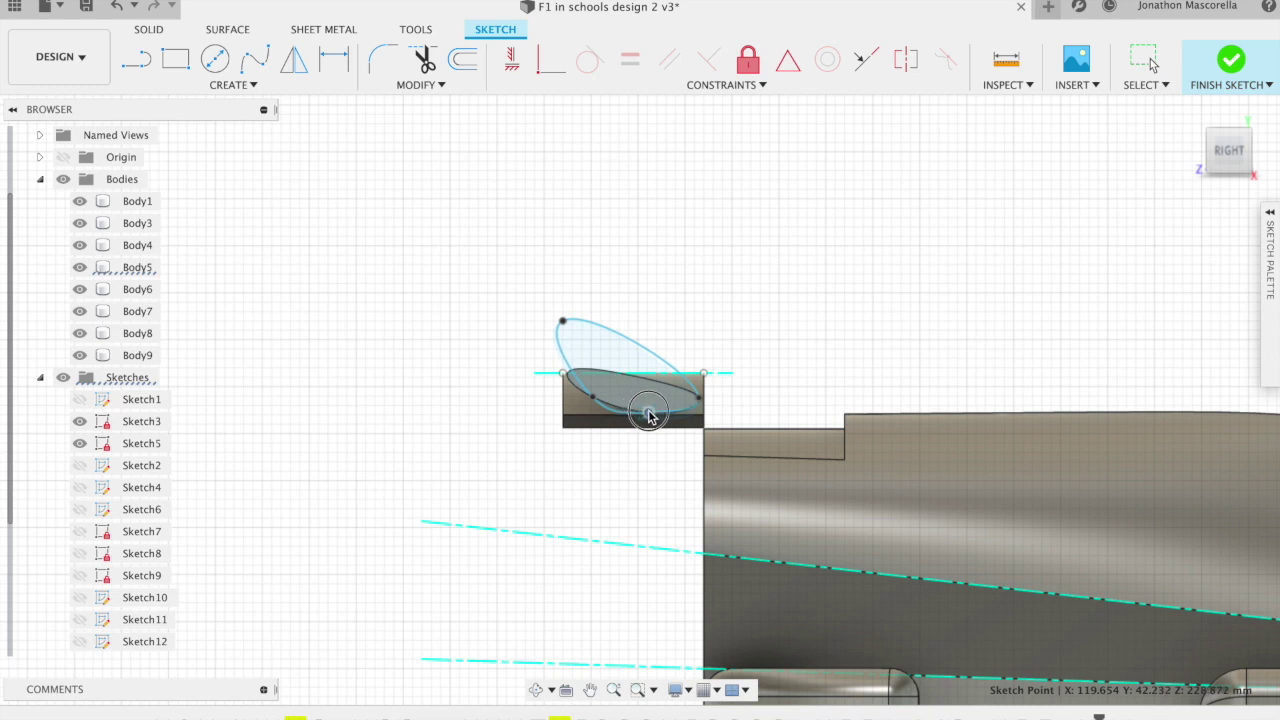
drag(592, 400, 566, 388)
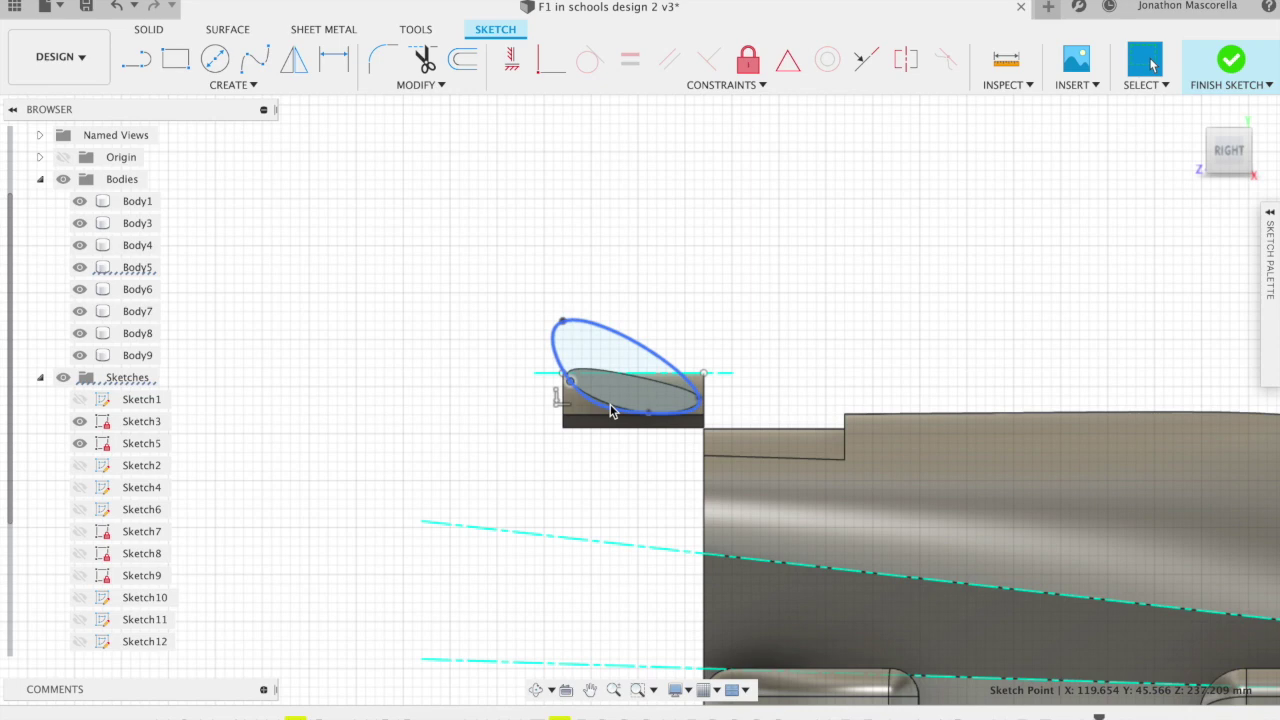
scroll(612, 410, up, 5)
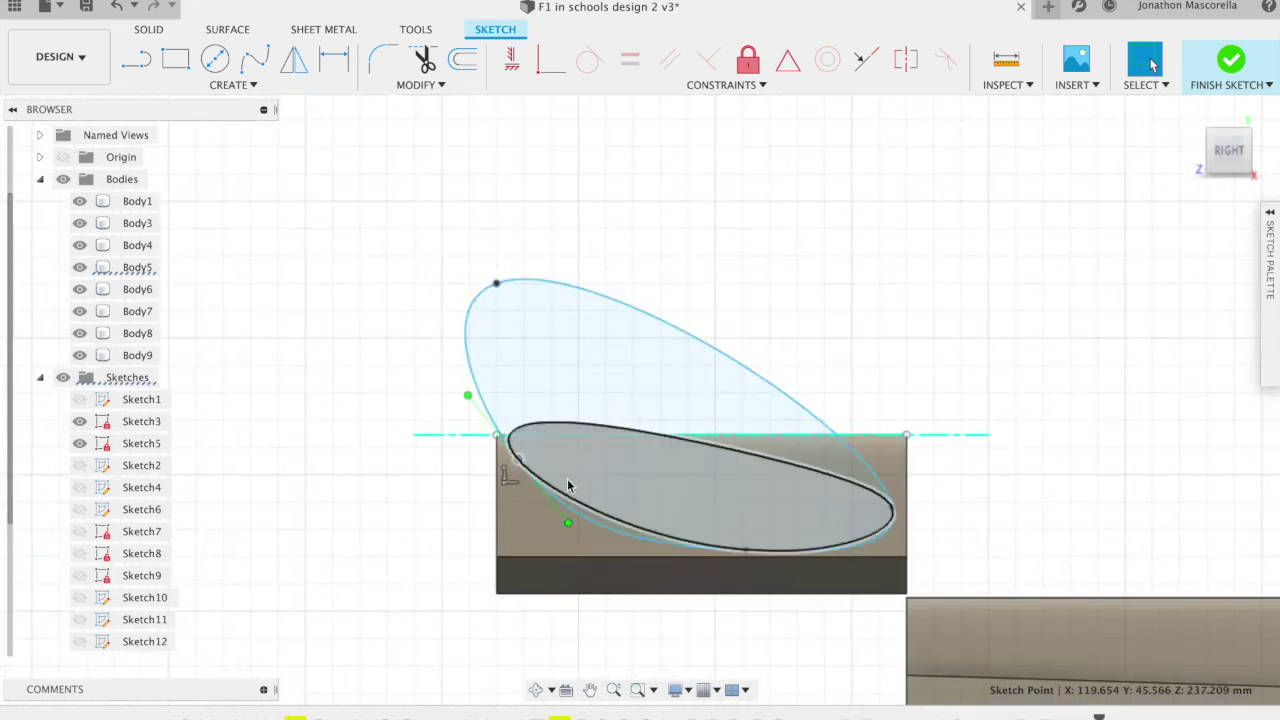
Extrude the teardrop profile -2 mm as a Join, capping the pod's end face.
key(e)
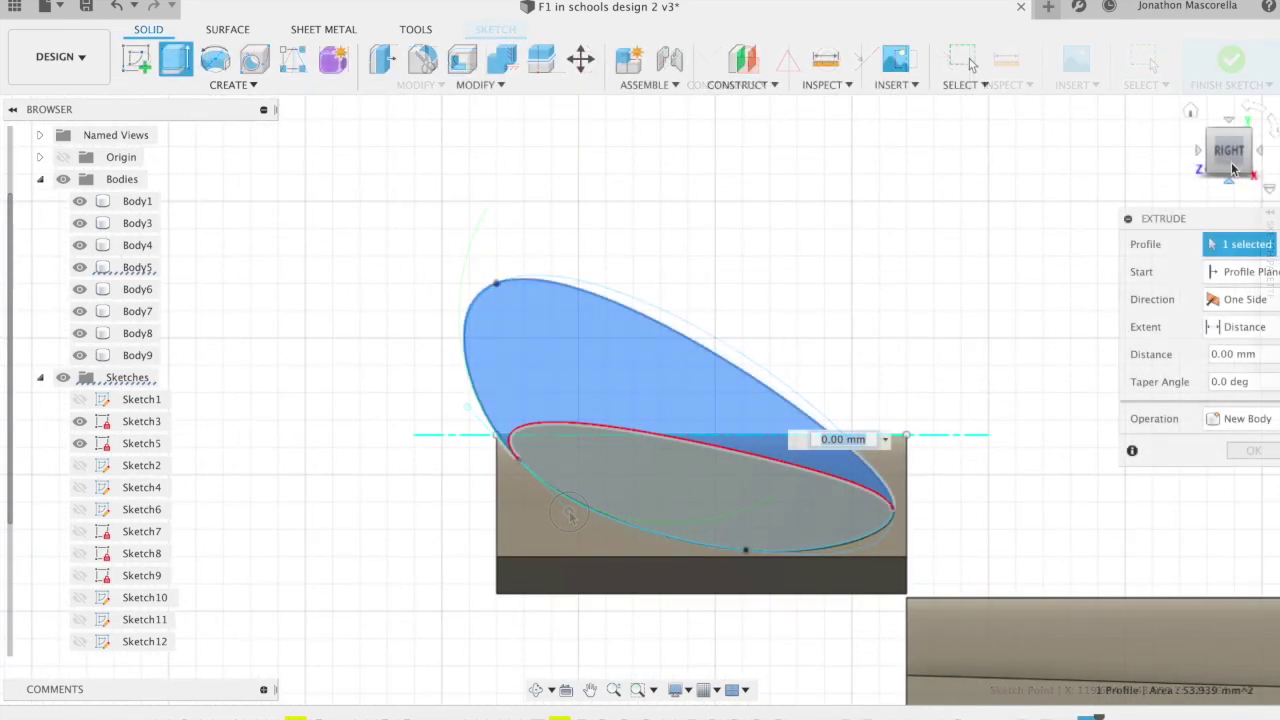
click(1260, 172)
drag(1264, 176, 1226, 158)
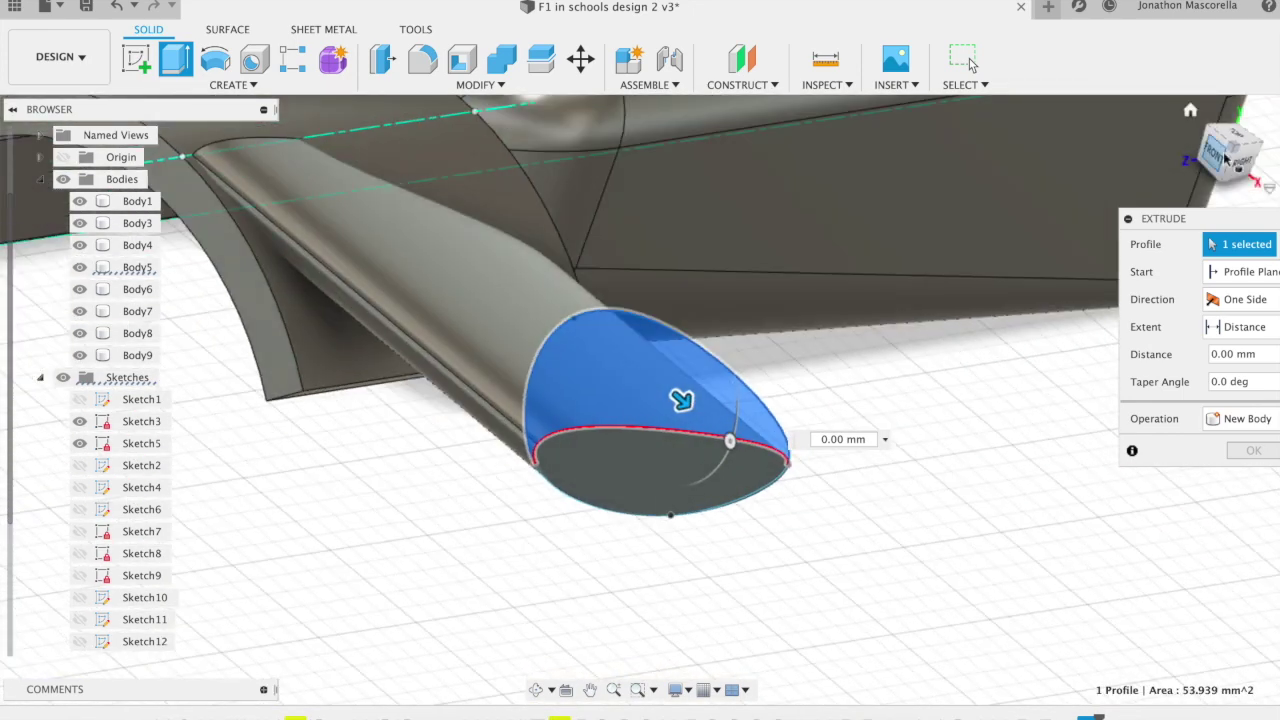
click(826, 439)
text(-5)
key(Return)
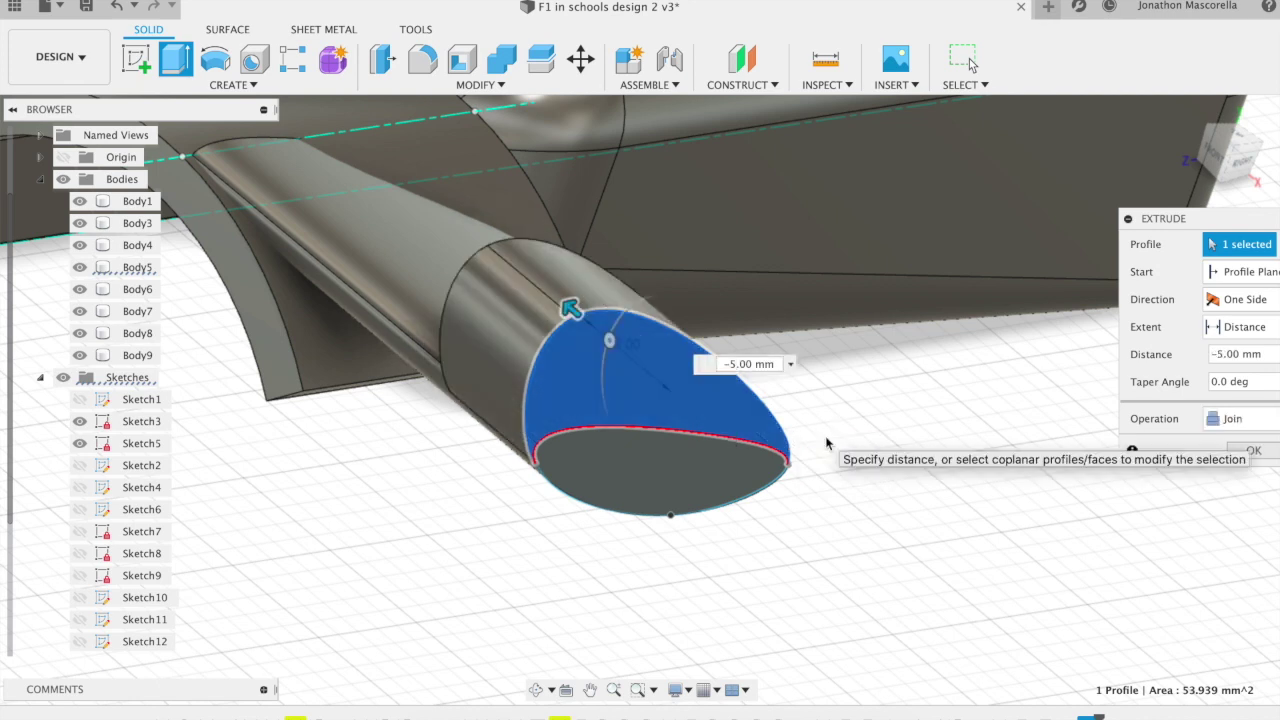
key(Return)
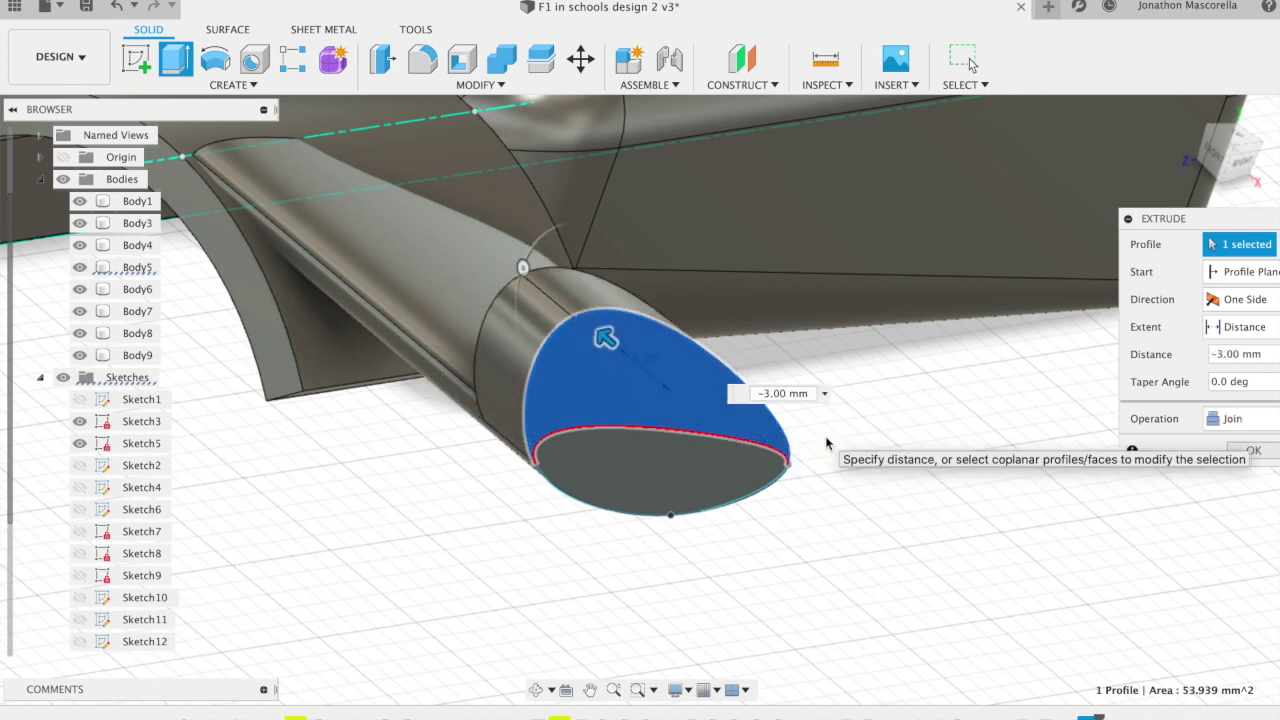
key(Return)
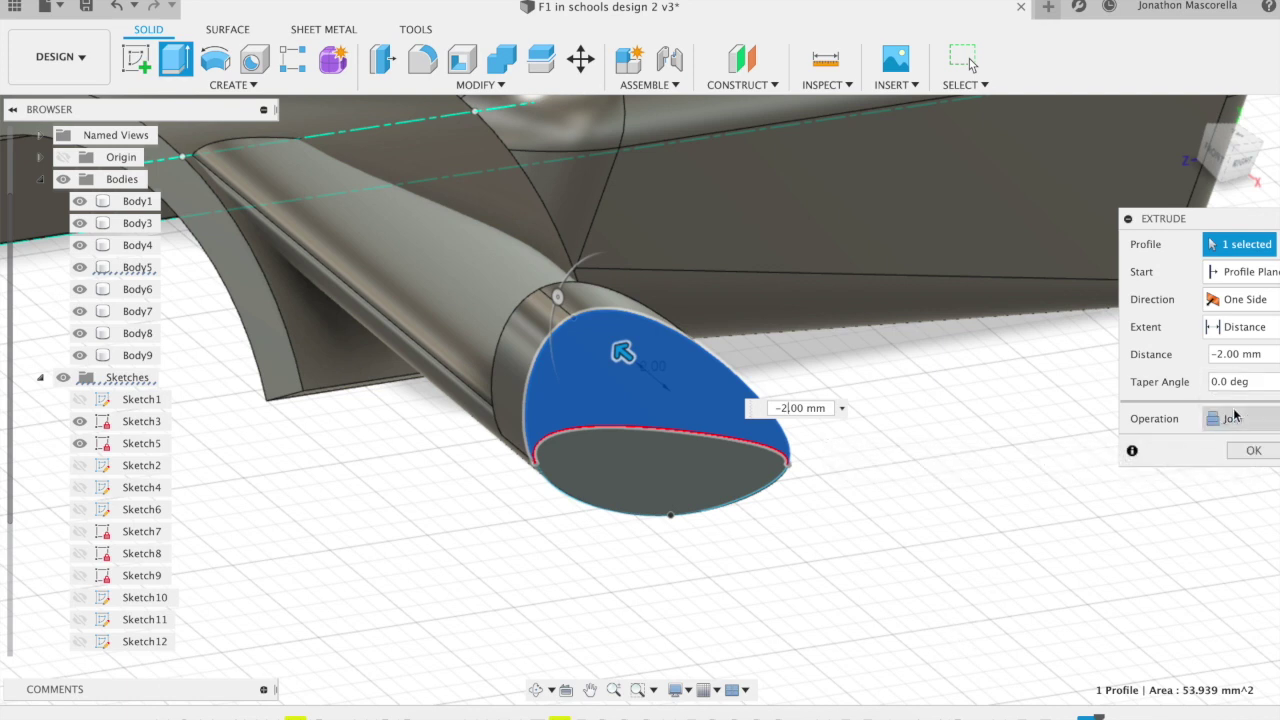
click(1256, 452)
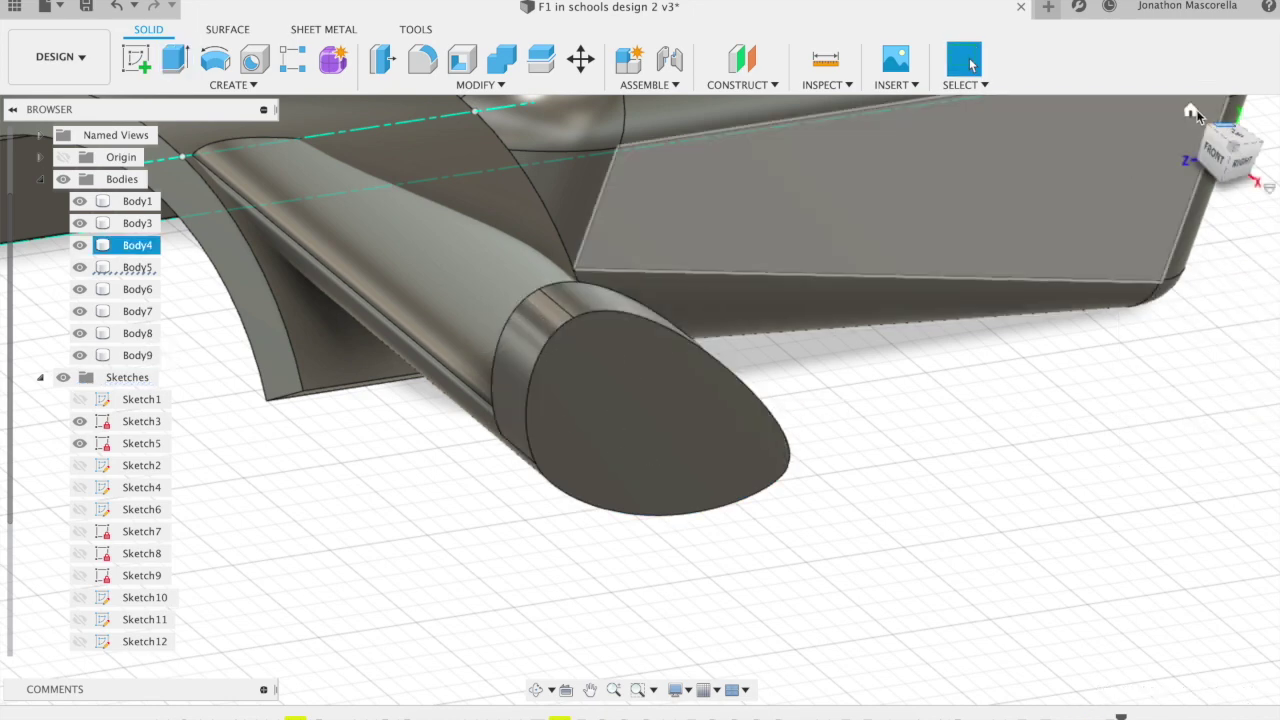
click(1191, 110)
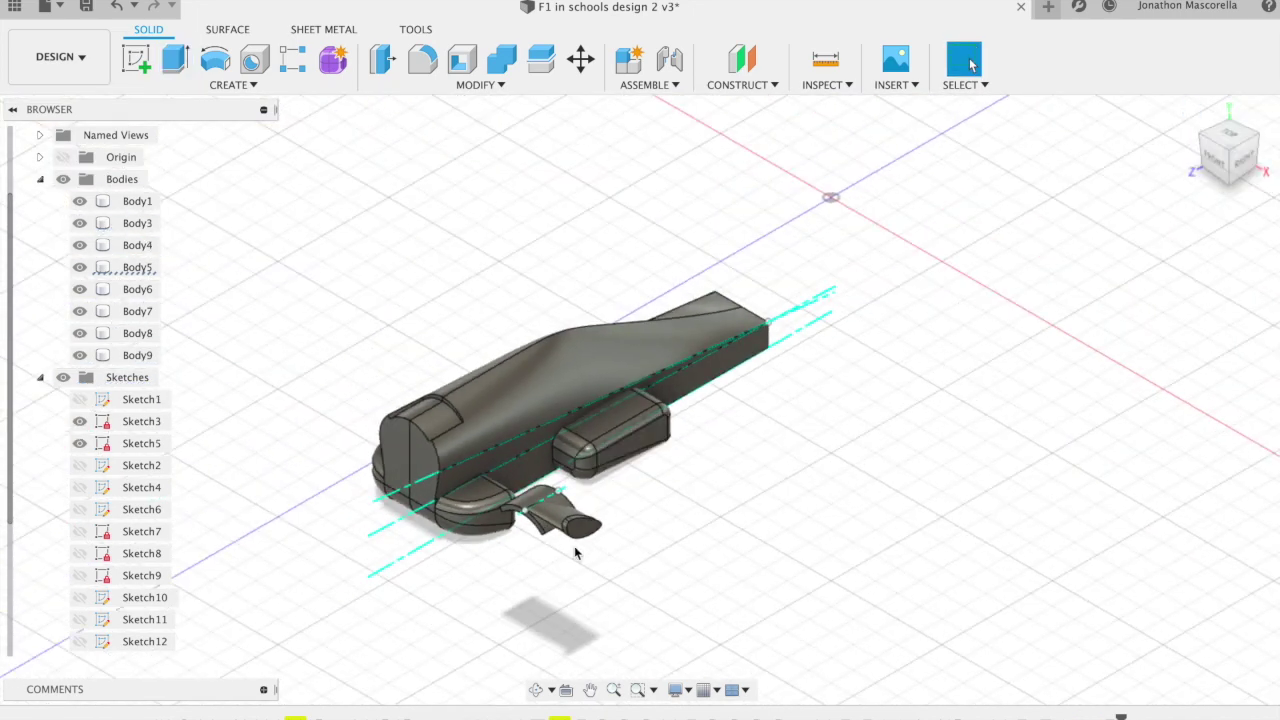
Orbit to the wing tip and select the cylinder pod and wing-tip bodies.
scroll(575, 552, up, 10)
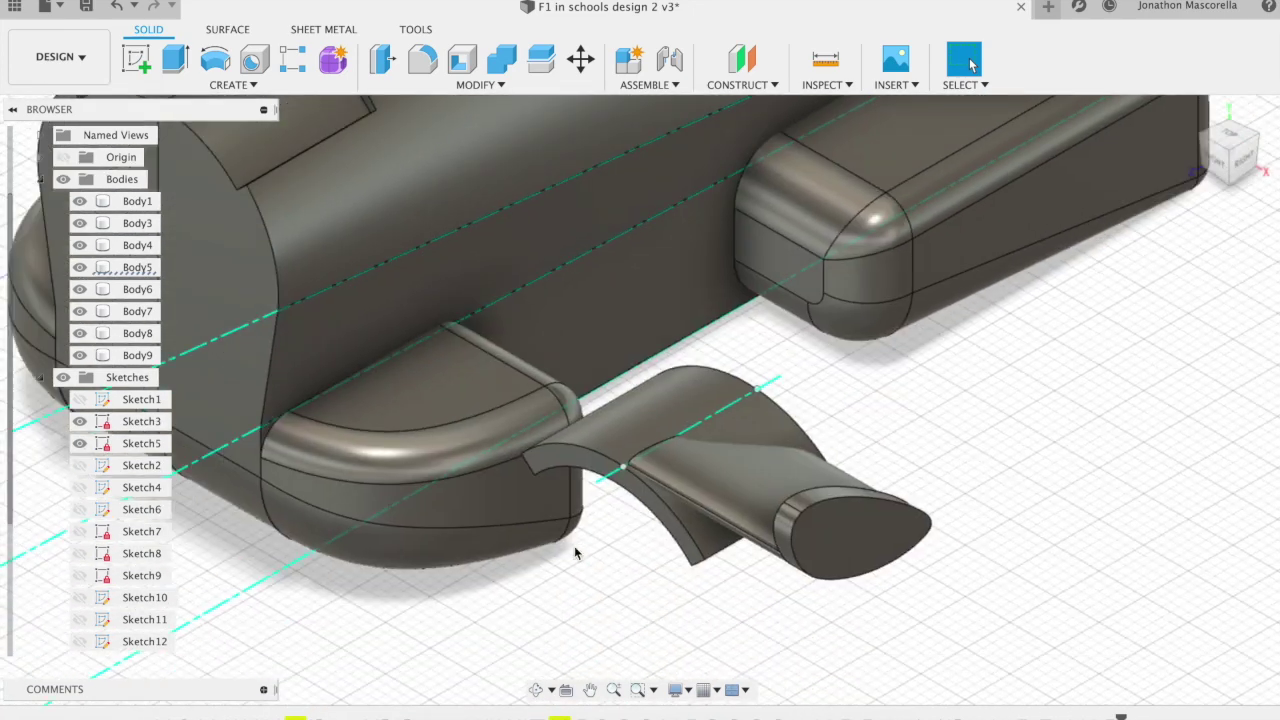
shift+middle_drag(643, 397, 1058, 384)
scroll(1058, 384, right, 10)
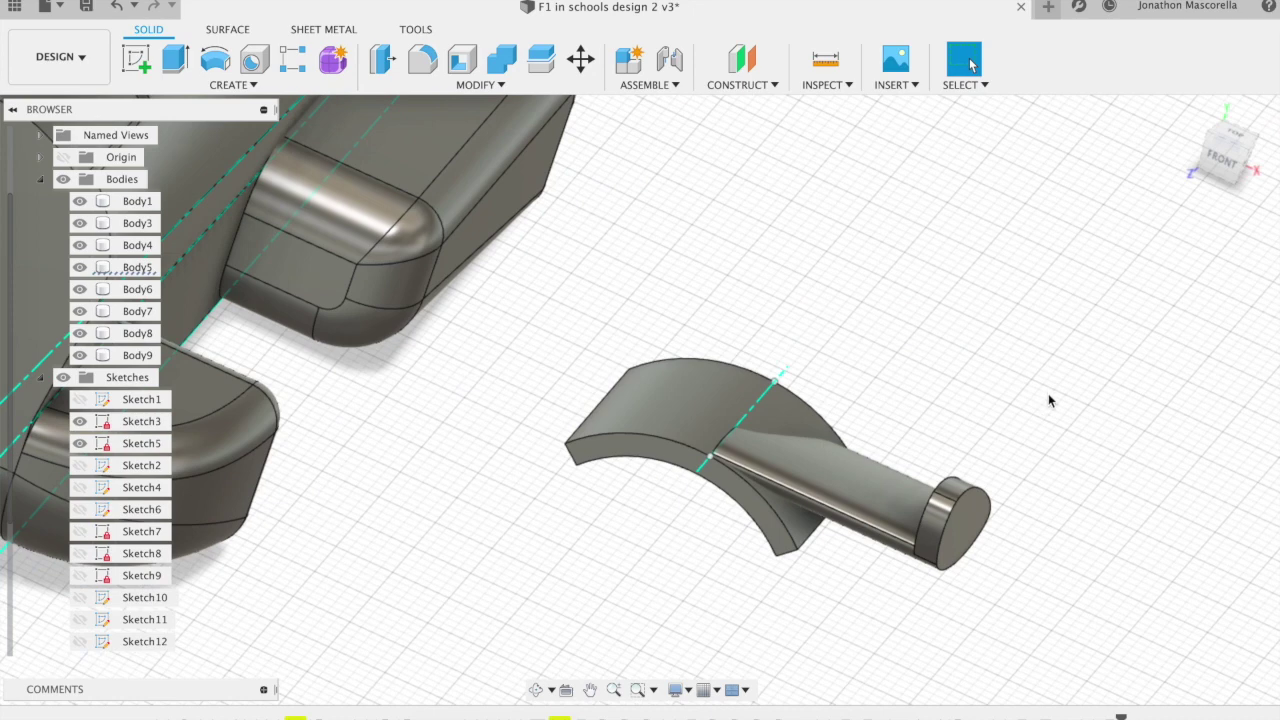
click(960, 520)
click(876, 341)
click(450, 125)
Fillet the cylinder's end edge with a variable radius running from 0 to 4.5 mm.
click(422, 60)
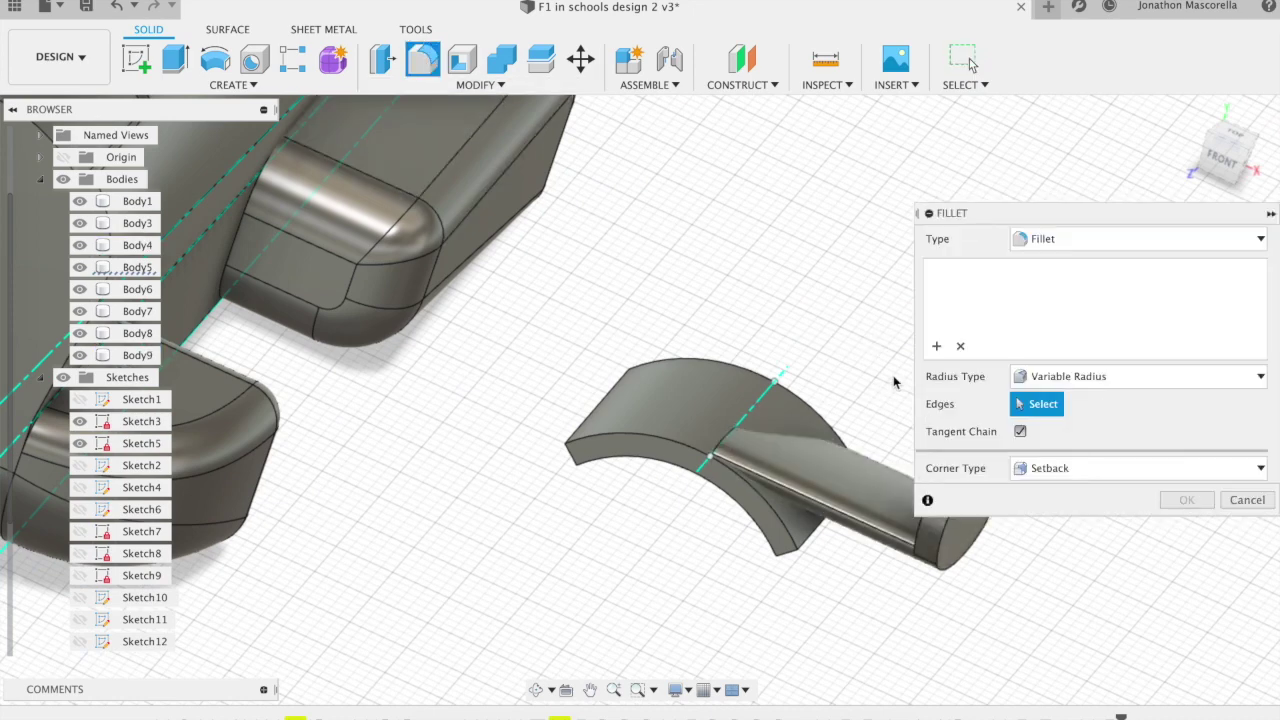
scroll(893, 381, right, 5)
click(712, 515)
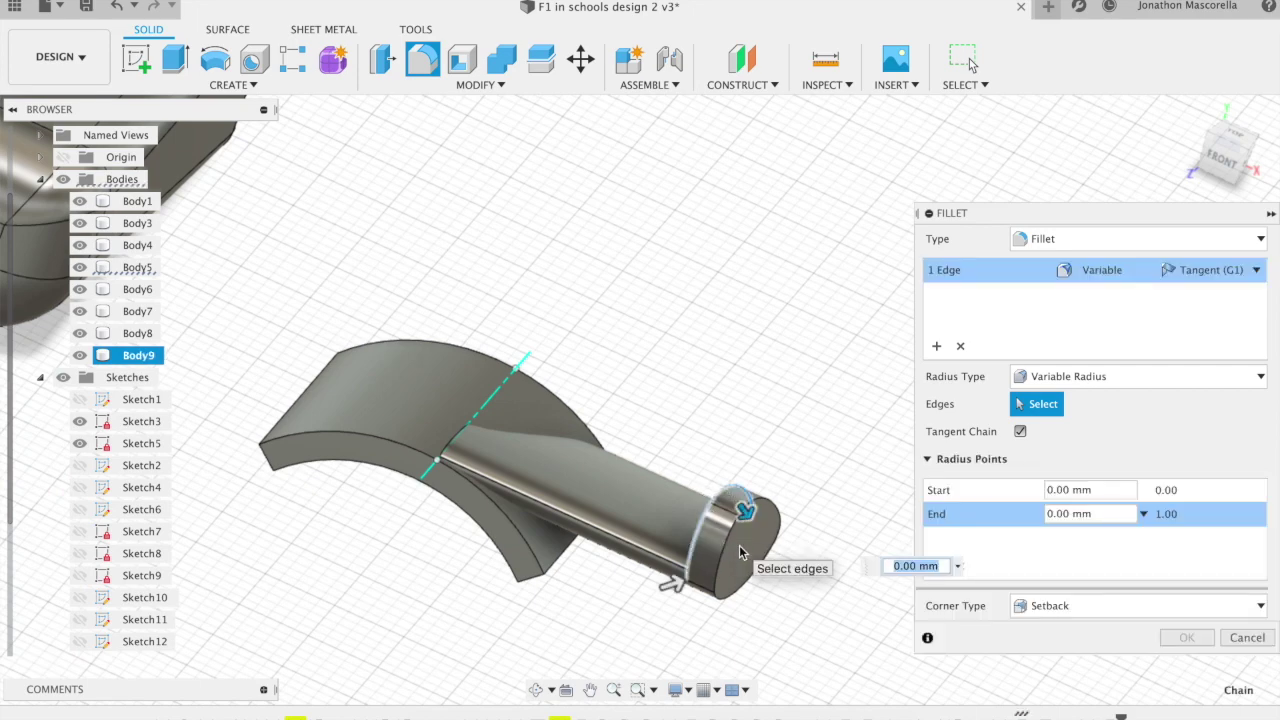
key(BackSpace)
text(4.5)
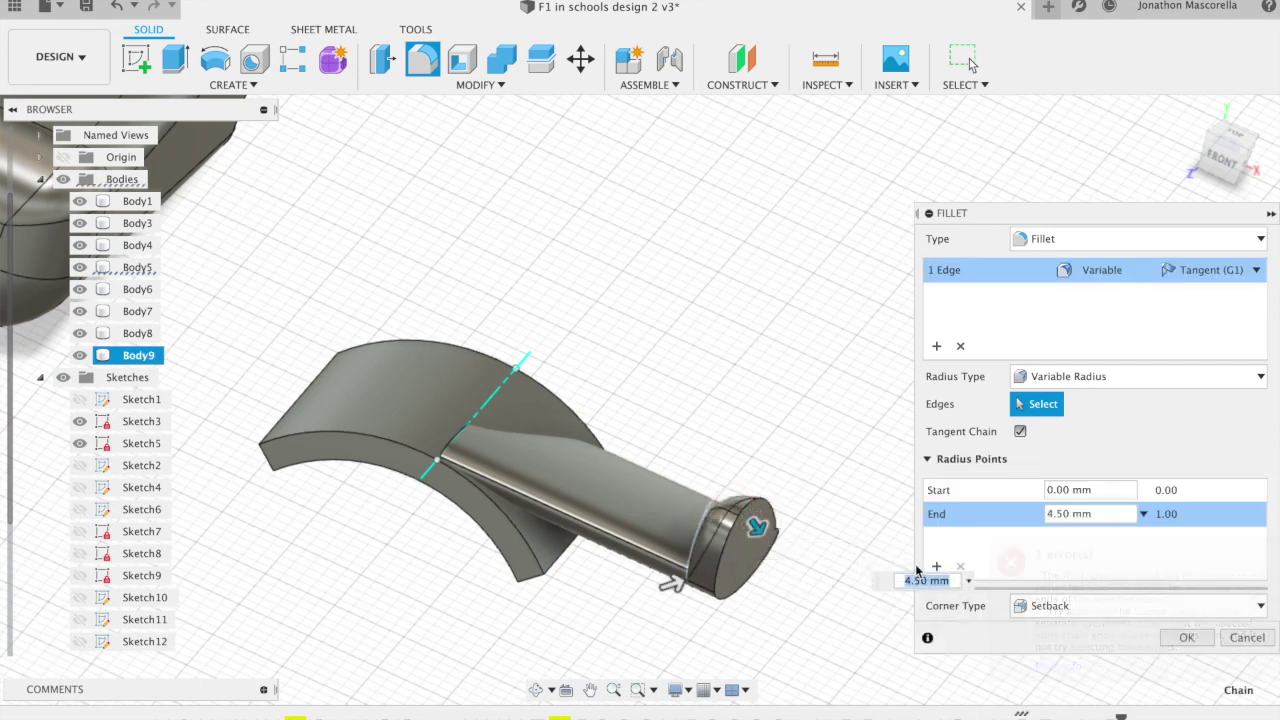
key(Return)
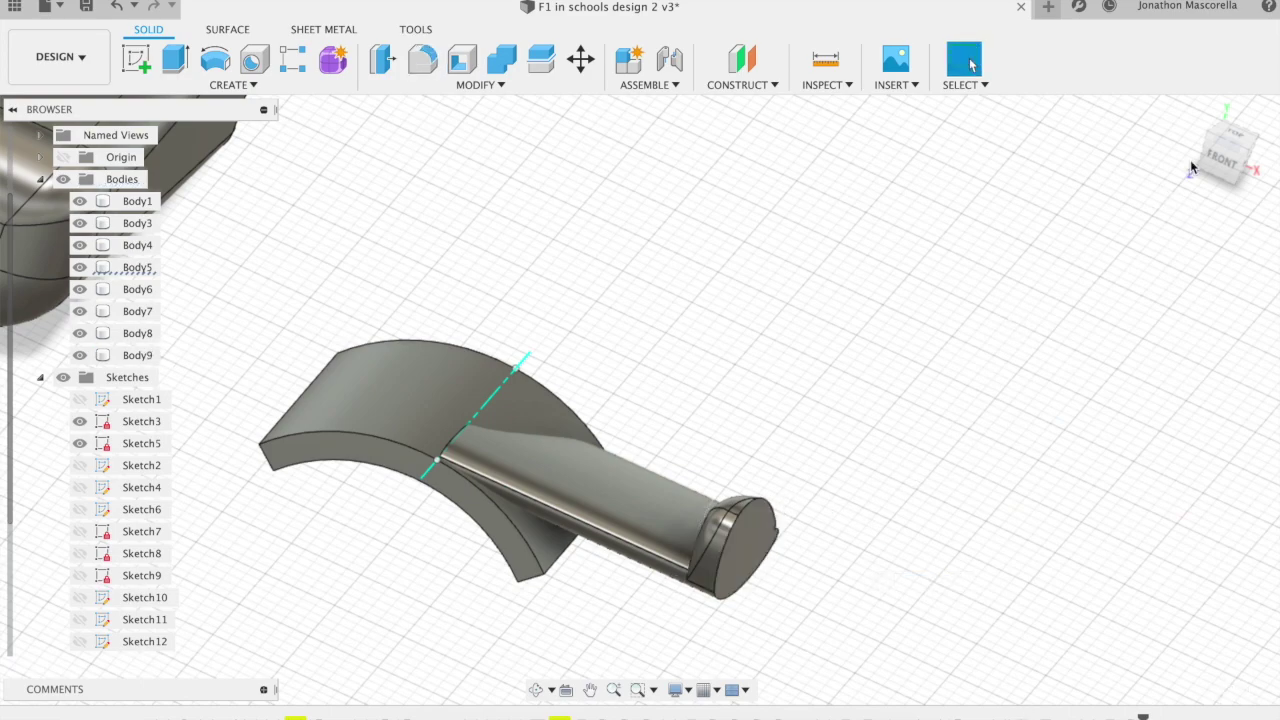
drag(1192, 167, 953, 335)
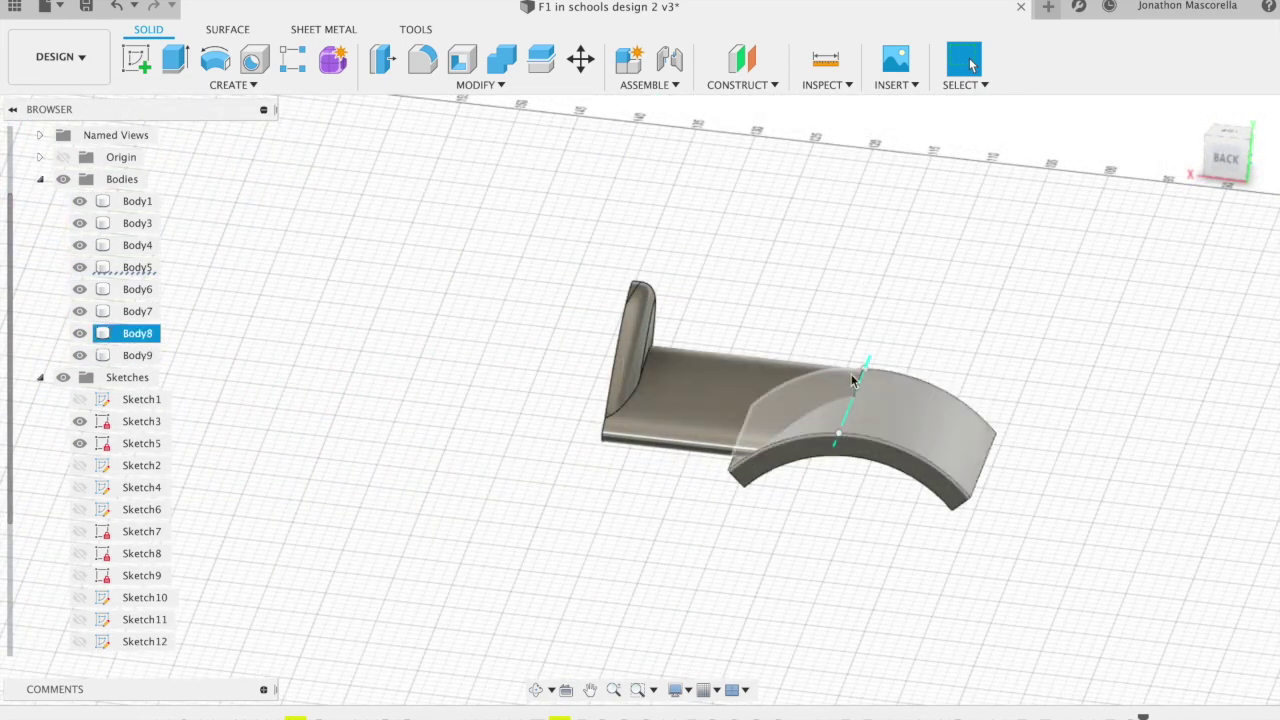
Mirror the wing-tip body across the wing's centre face, creating Body11 opposite.
click(267, 88)
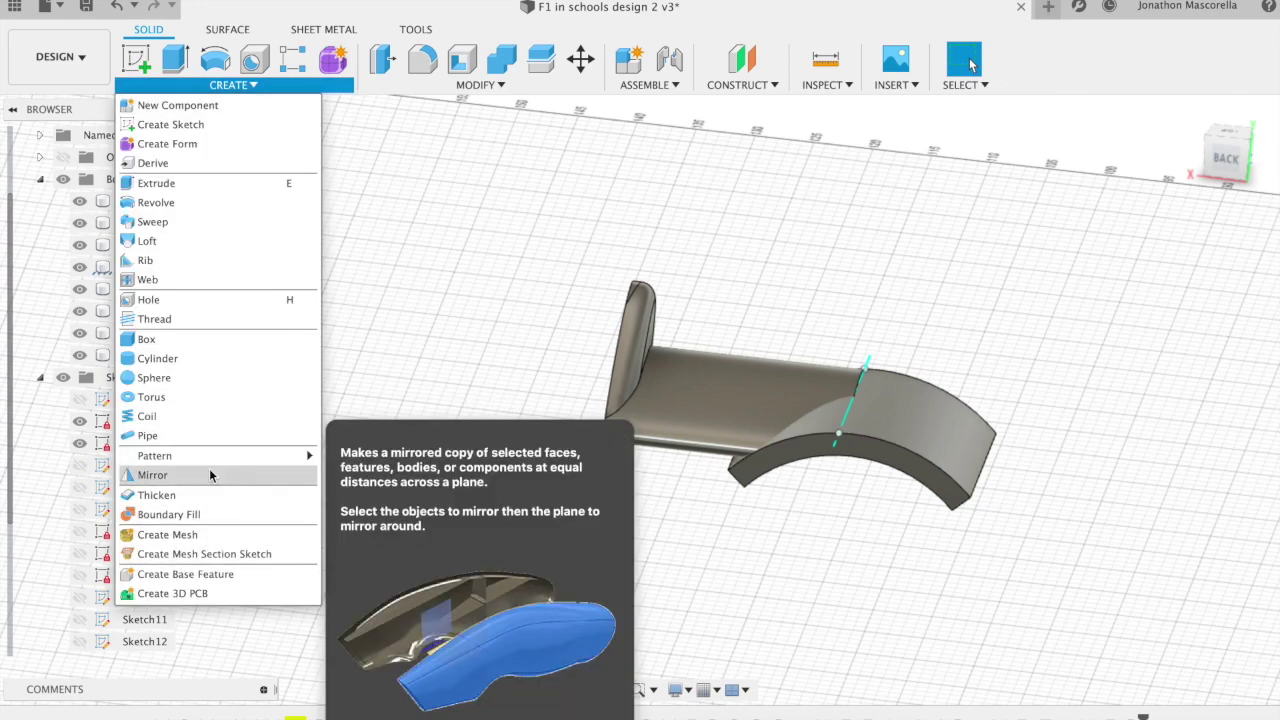
click(209, 469)
click(681, 374)
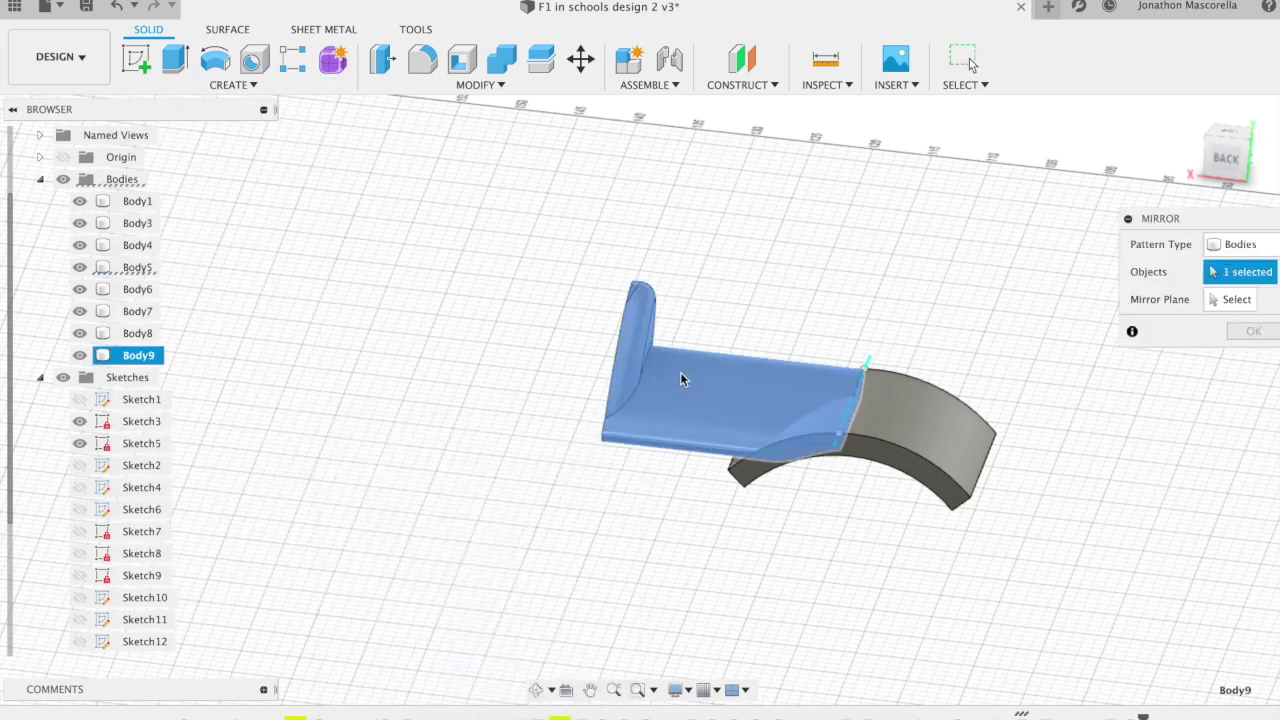
click(1231, 302)
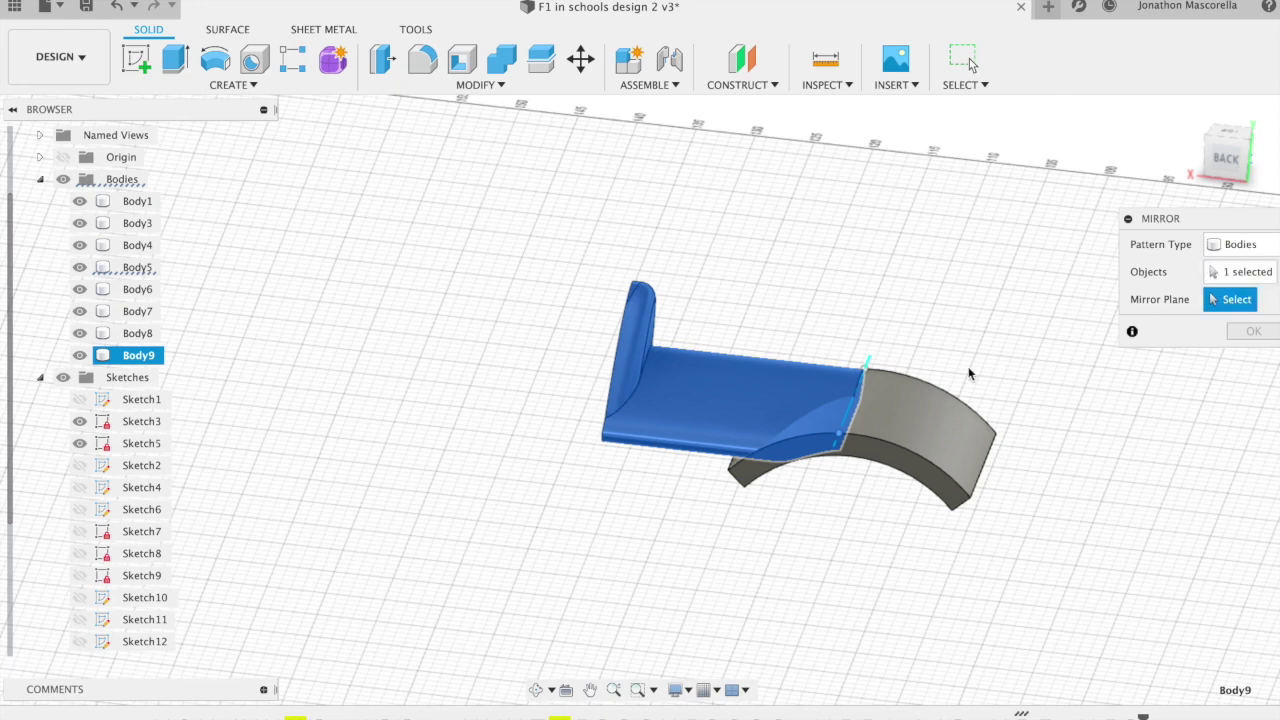
click(858, 403)
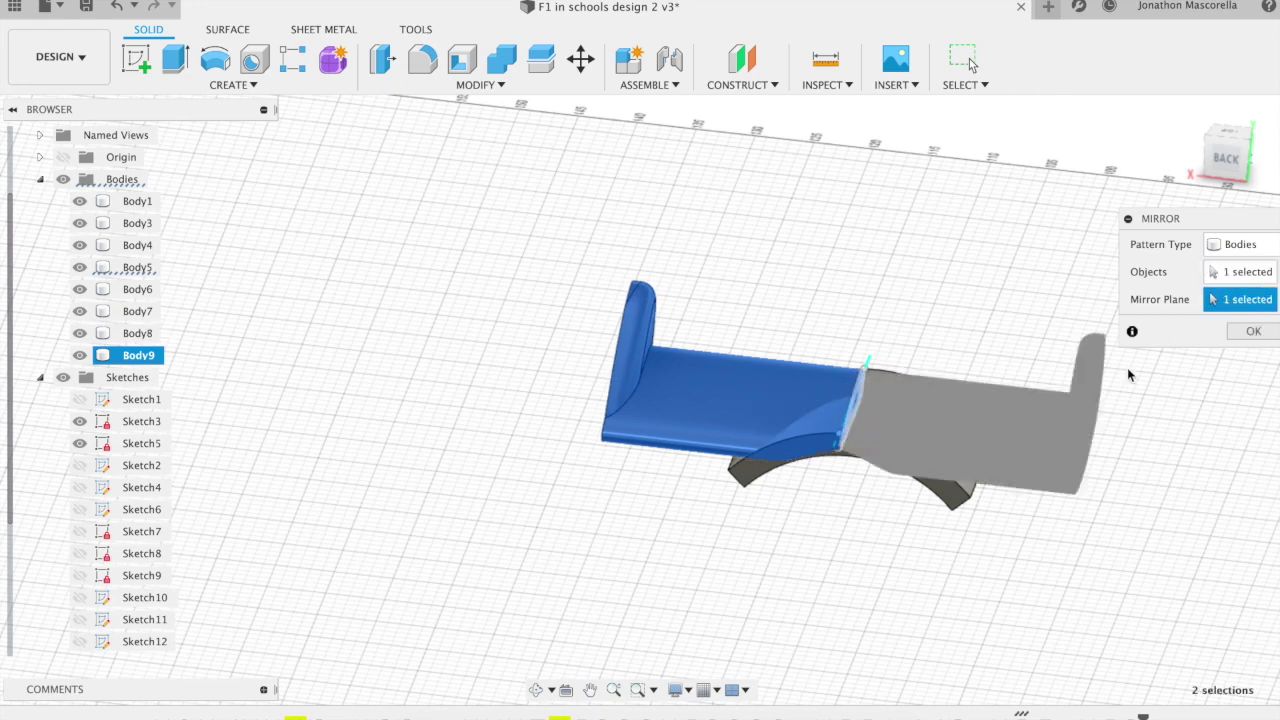
click(1247, 331)
click(1226, 160)
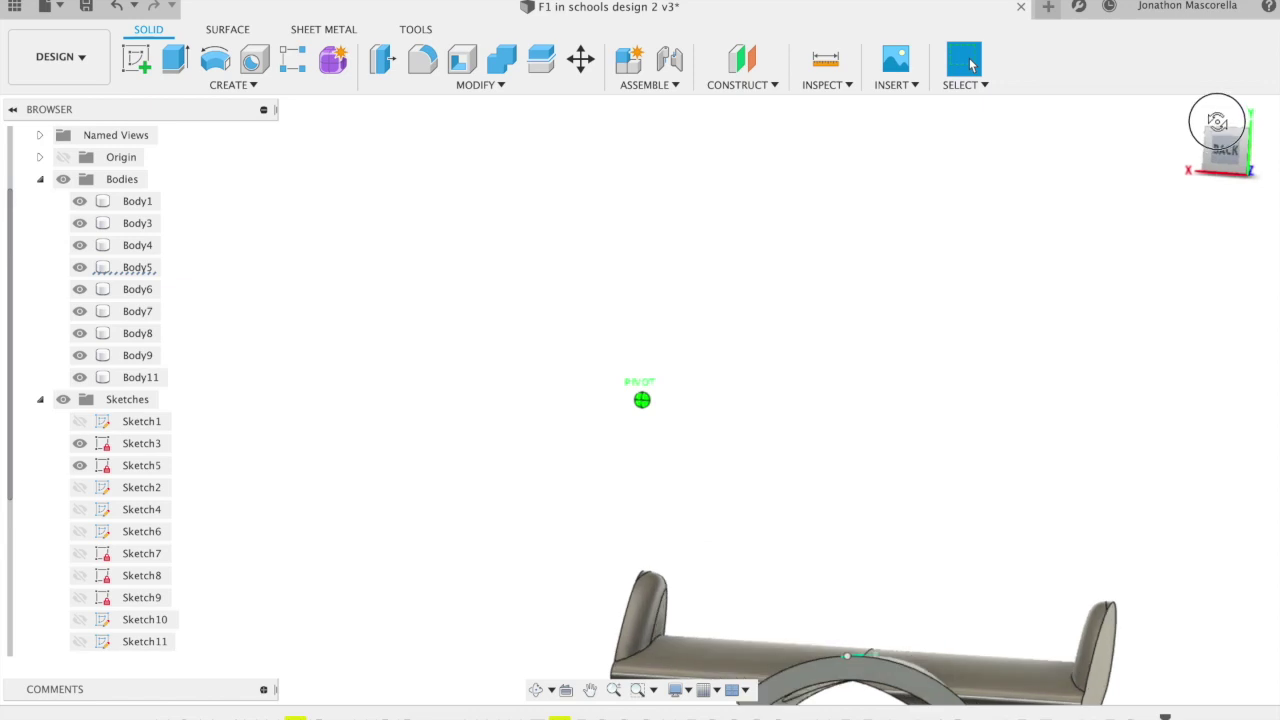
scroll(1045, 304, up, 3)
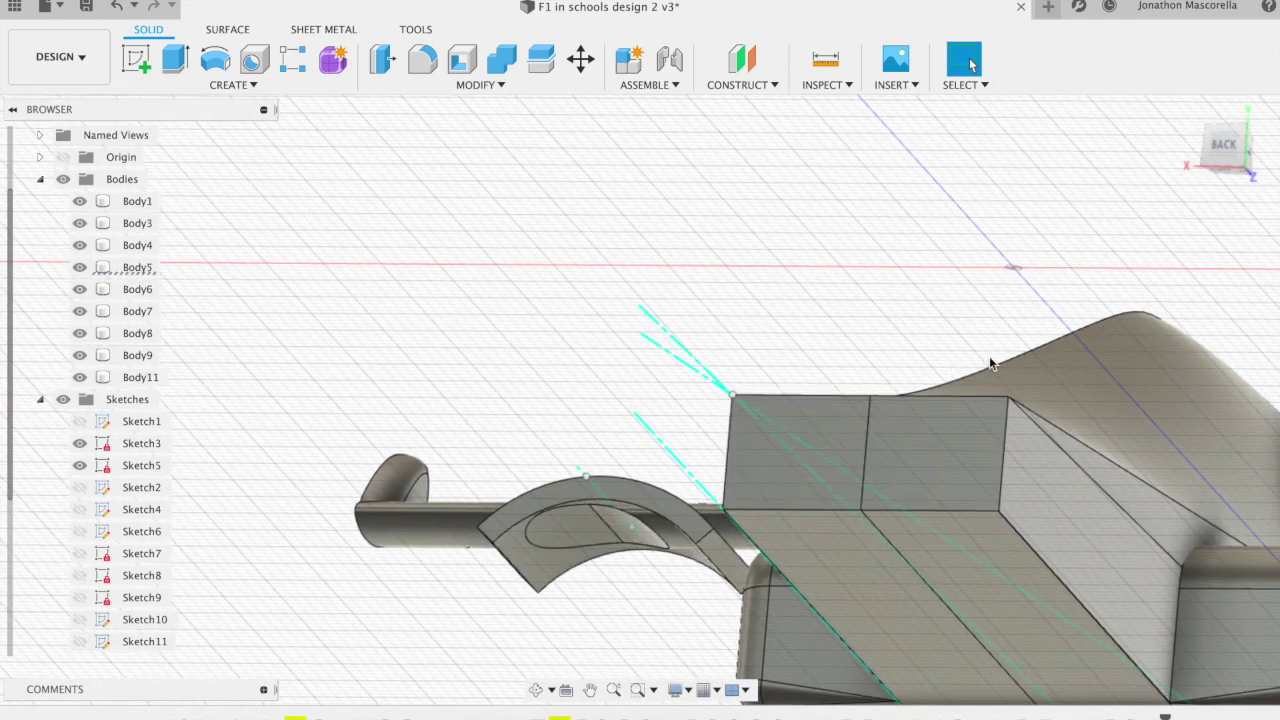
Edit the arch point's feature so its distance along the arch reads 0.50.
scroll(722, 340, left, 5)
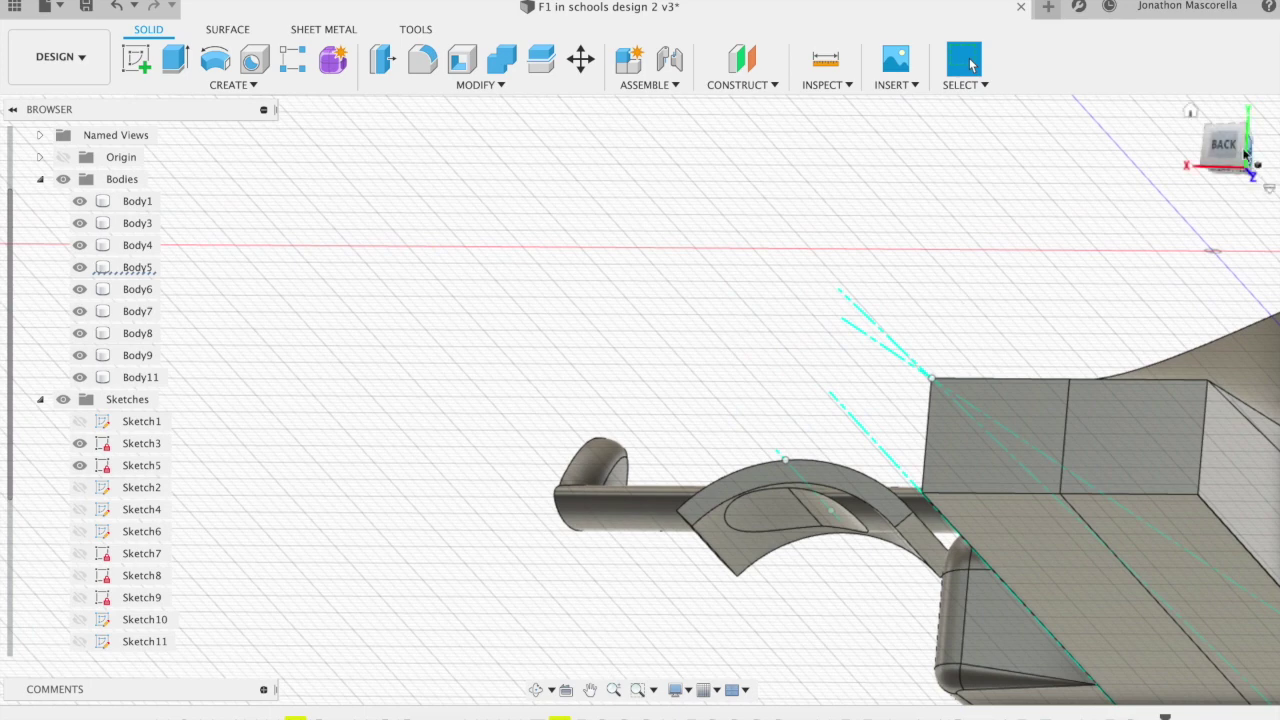
click(1225, 148)
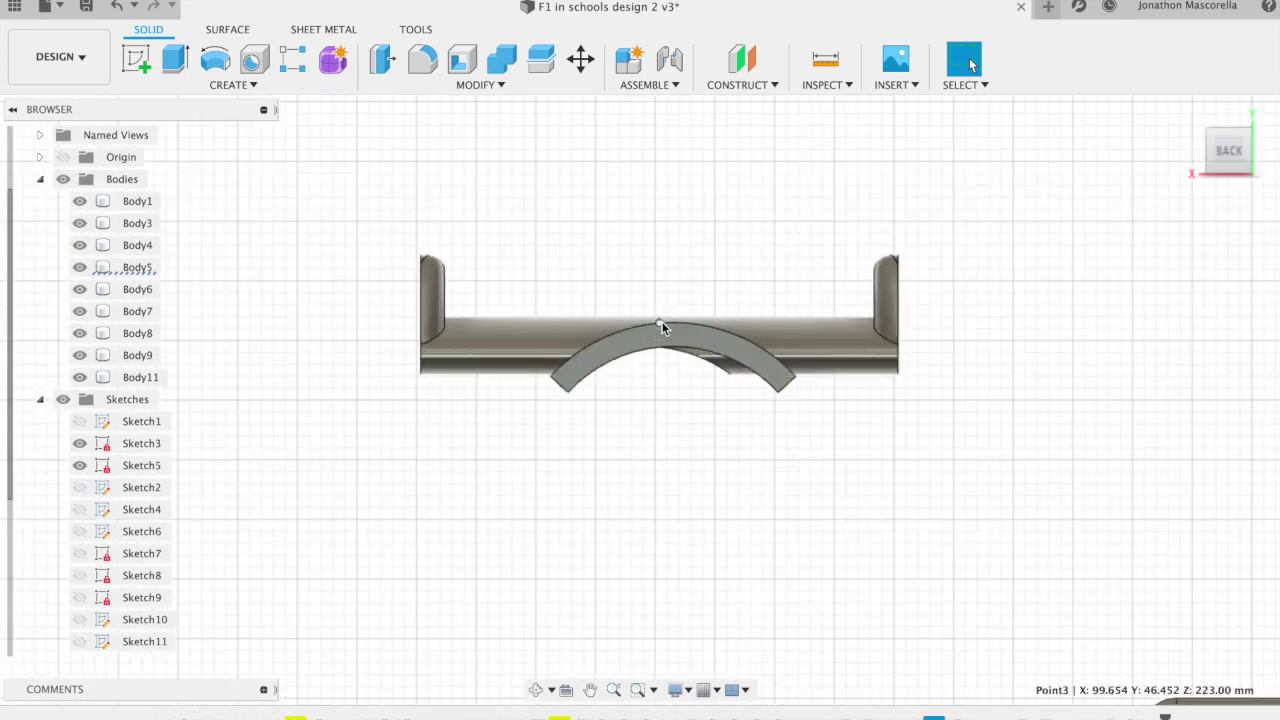
right_click(658, 329)
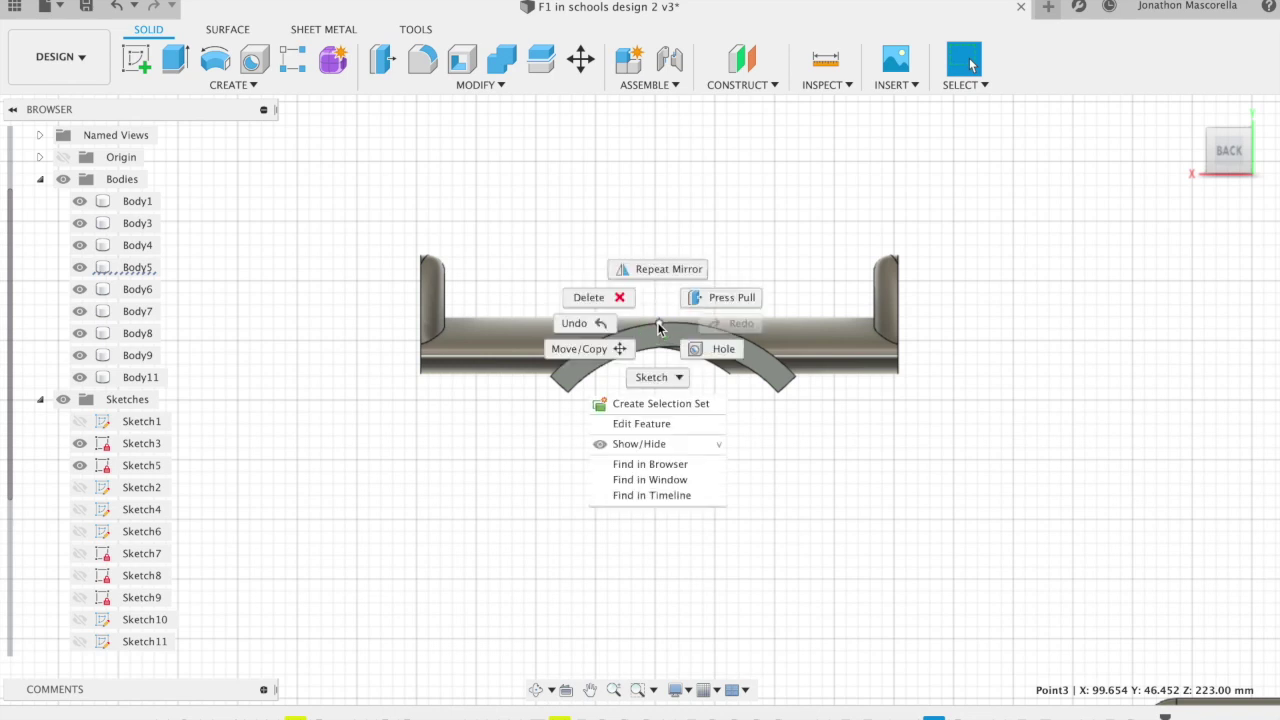
click(648, 423)
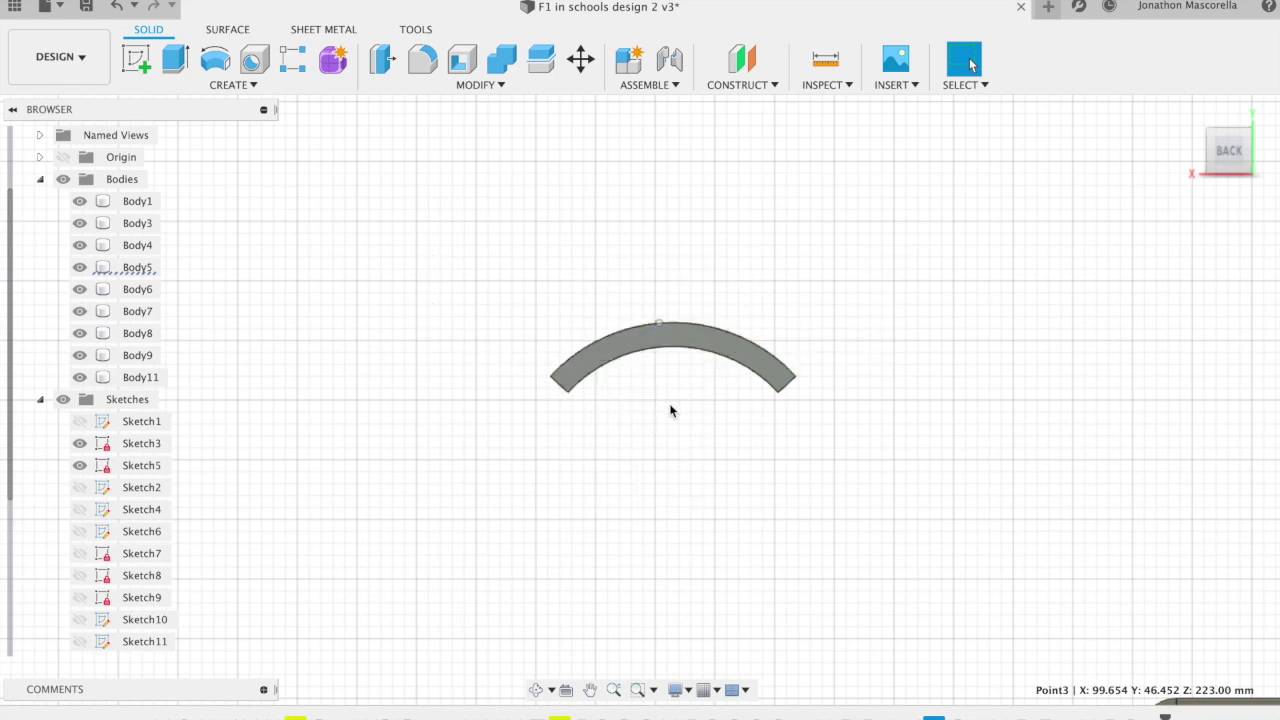
drag(686, 320, 703, 321)
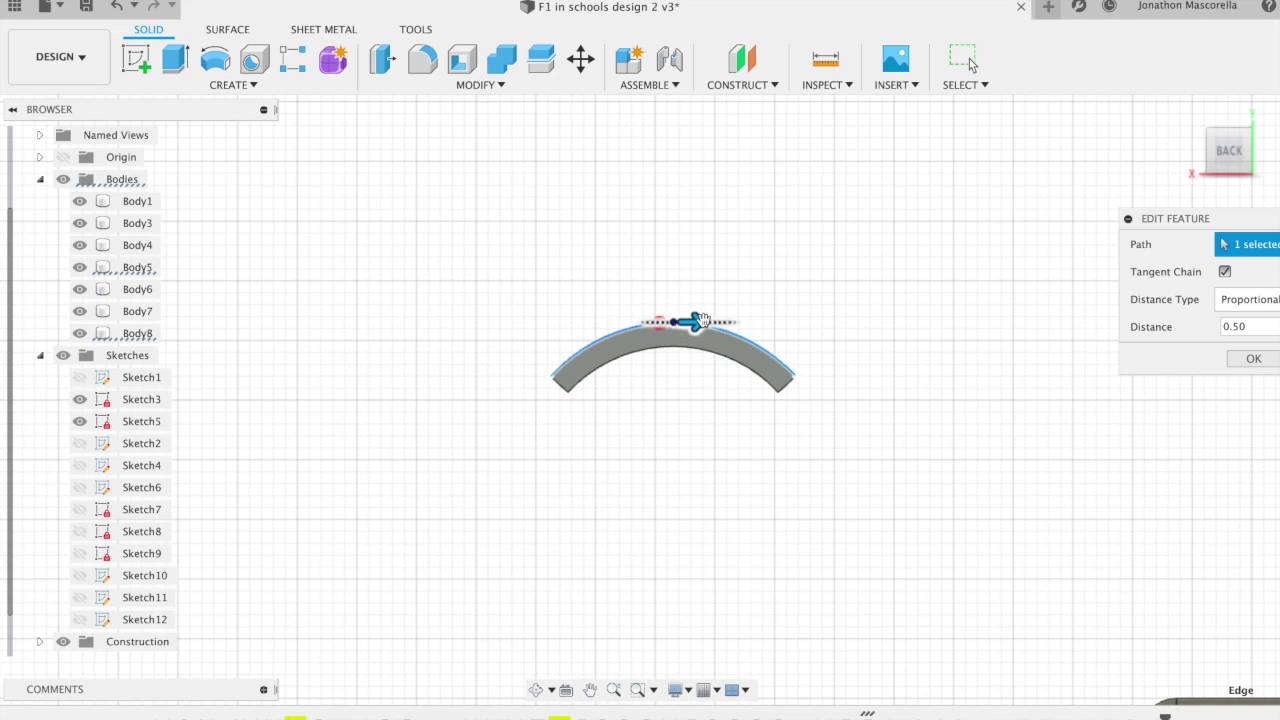
click(1147, 228)
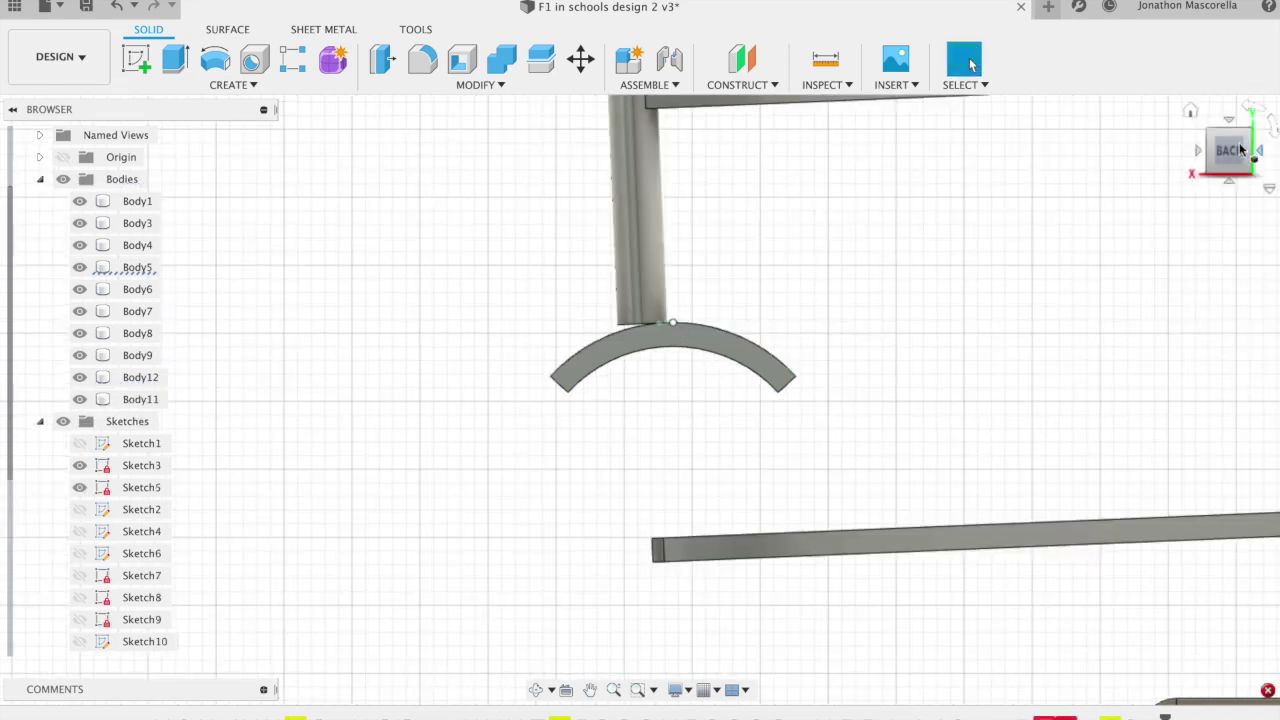
Switch to the front view and select the point on top of the arch for editing.
shift+middle_drag(1233, 148, 1203, 180)
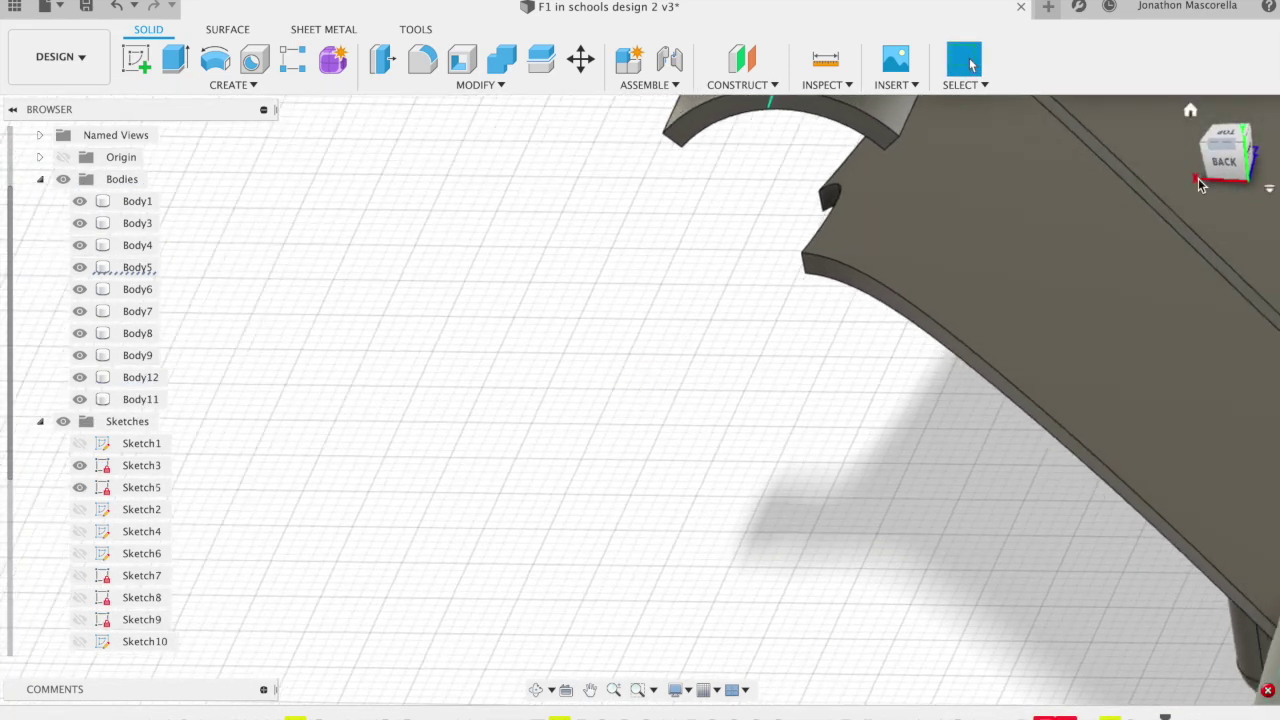
click(1252, 150)
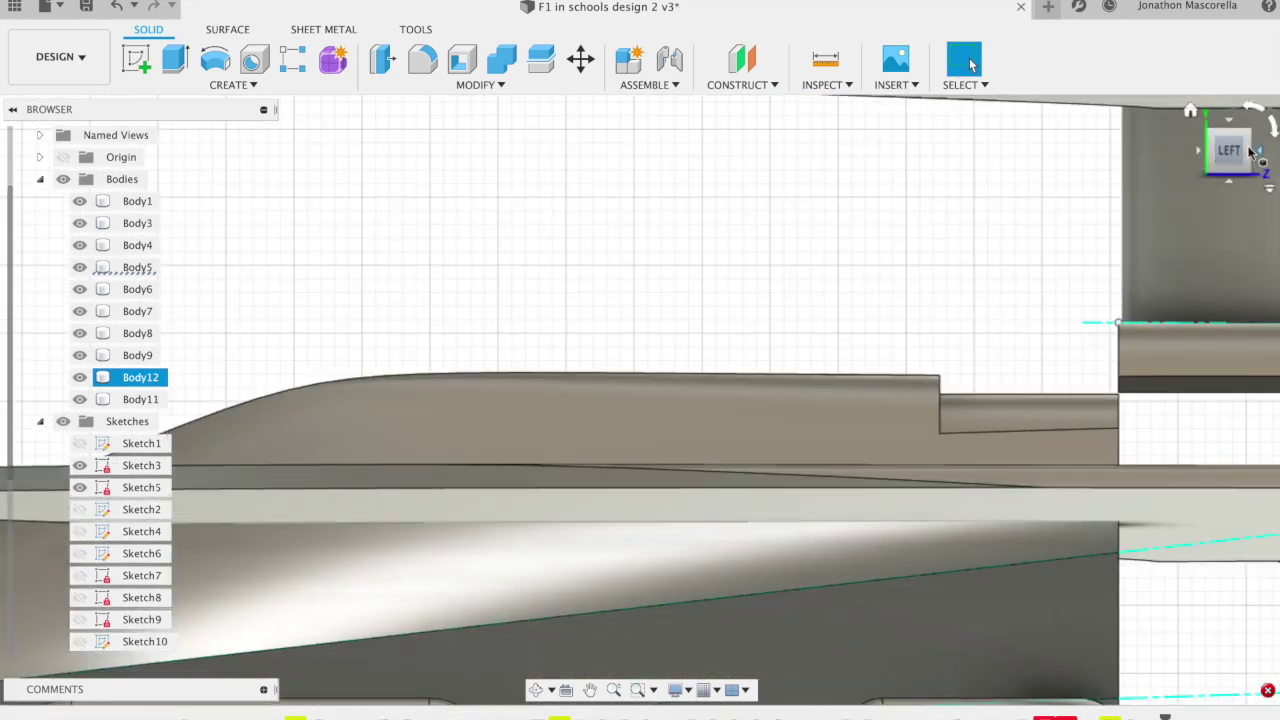
click(1251, 150)
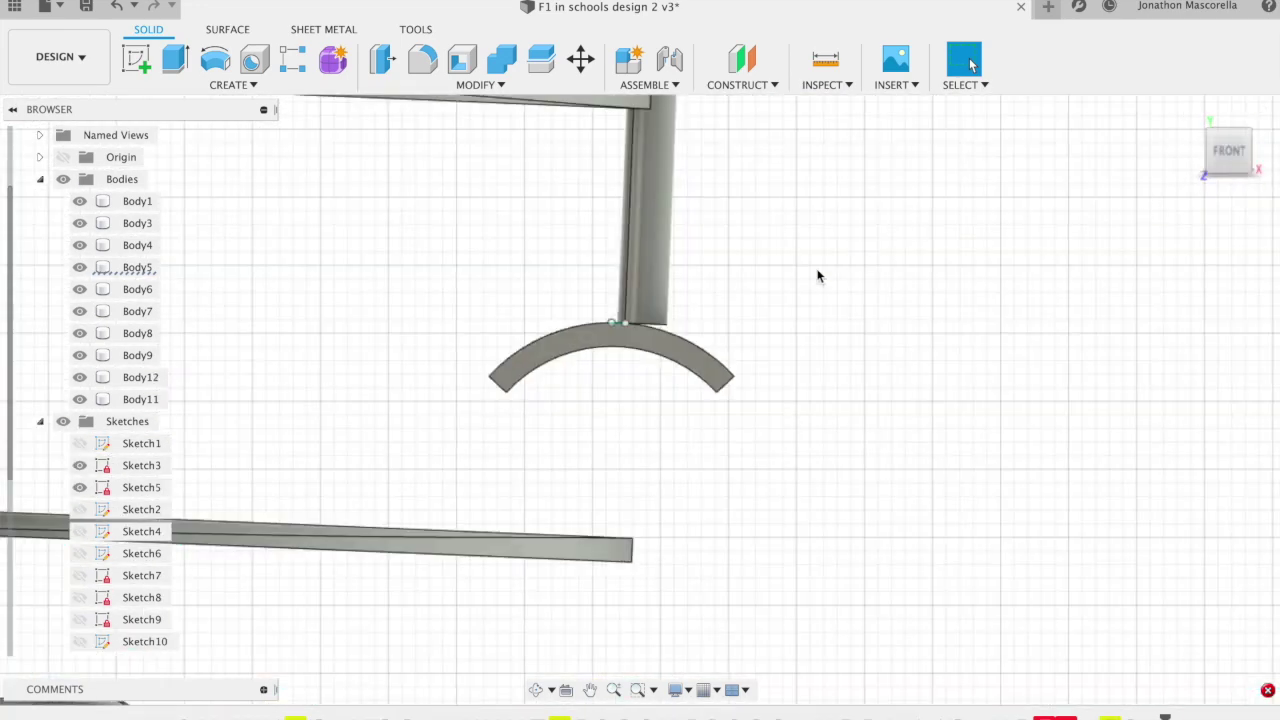
click(613, 320)
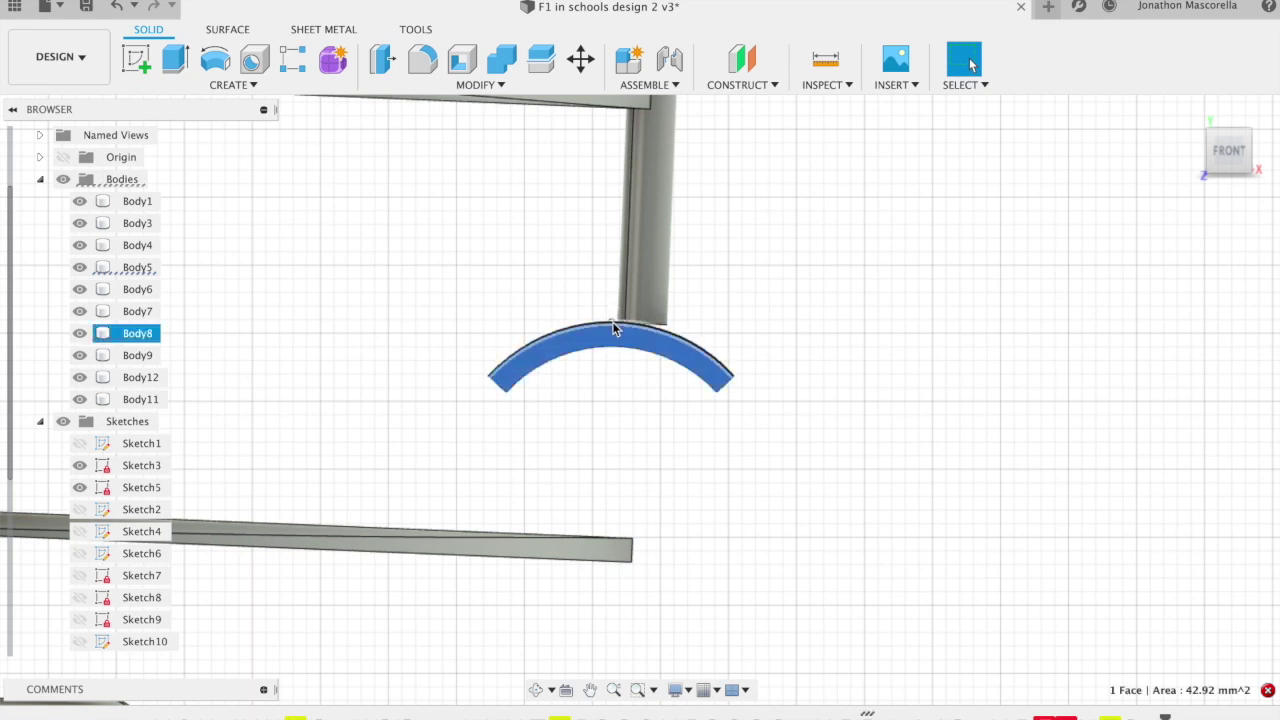
click(613, 322)
scroll(614, 329, left, 5)
scroll(614, 329, up, 3)
scroll(614, 329, down, 3)
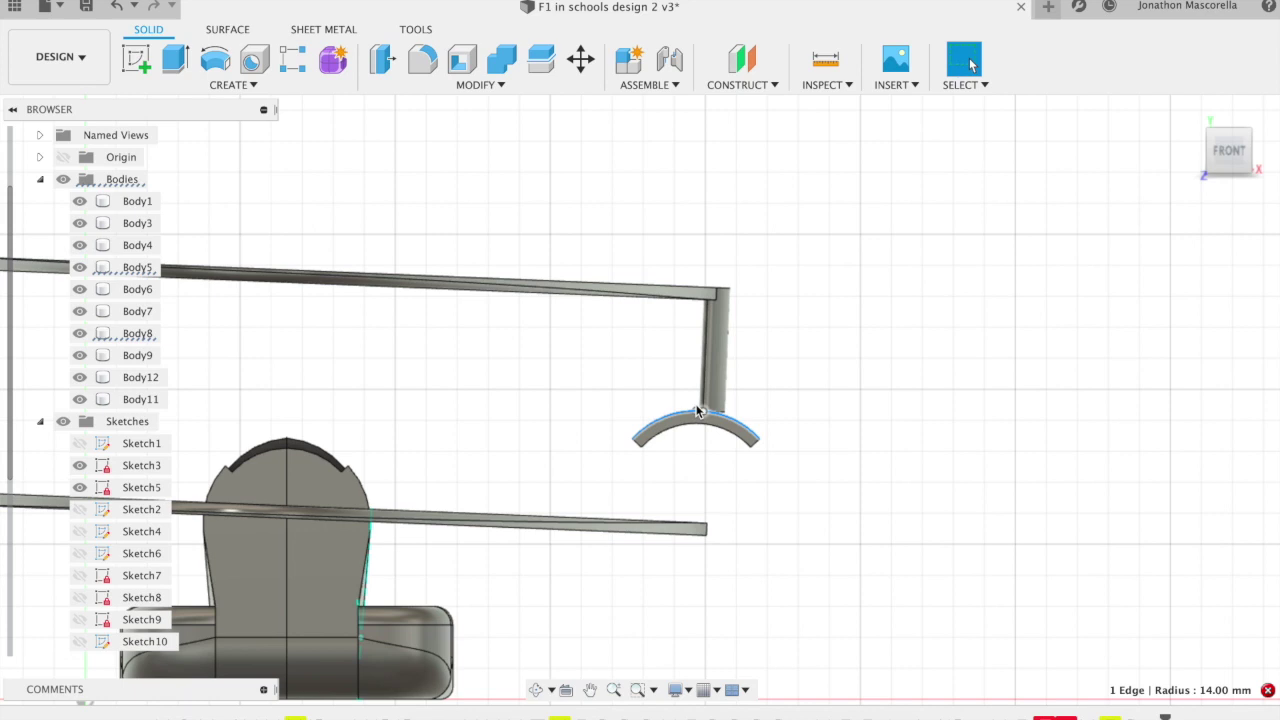
scroll(698, 411, up, 5)
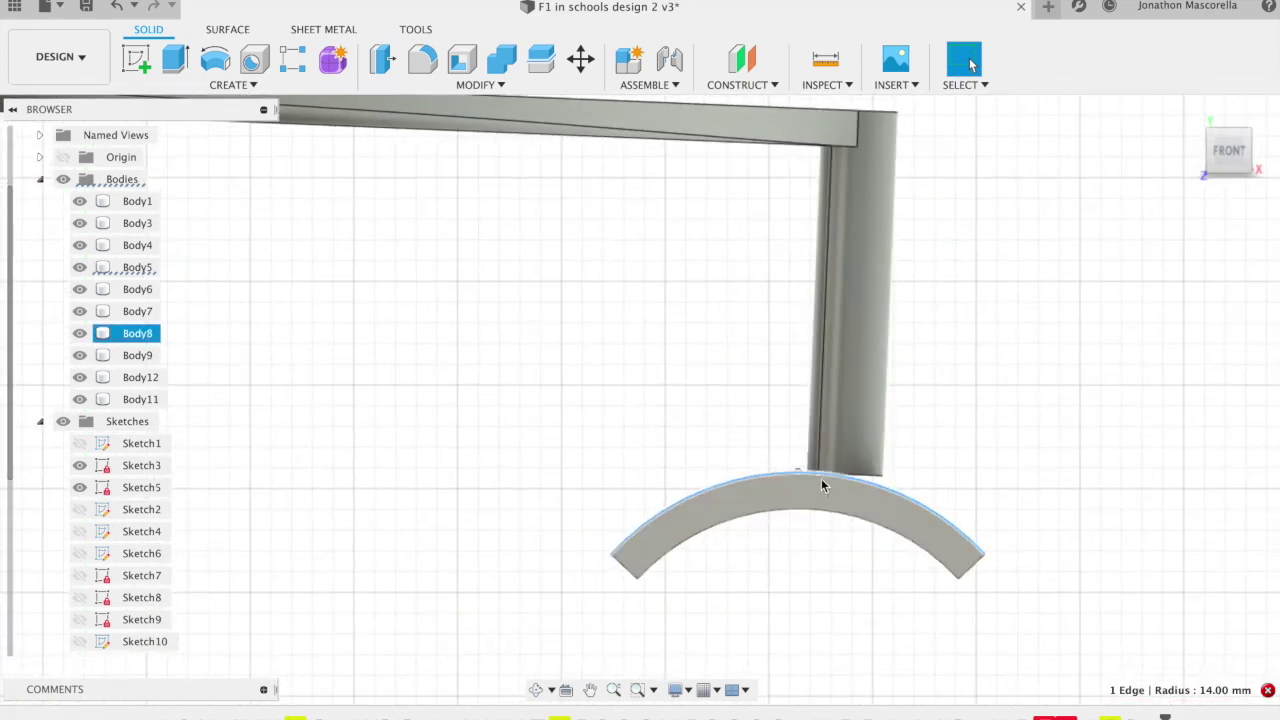
click(819, 473)
right_click(819, 474)
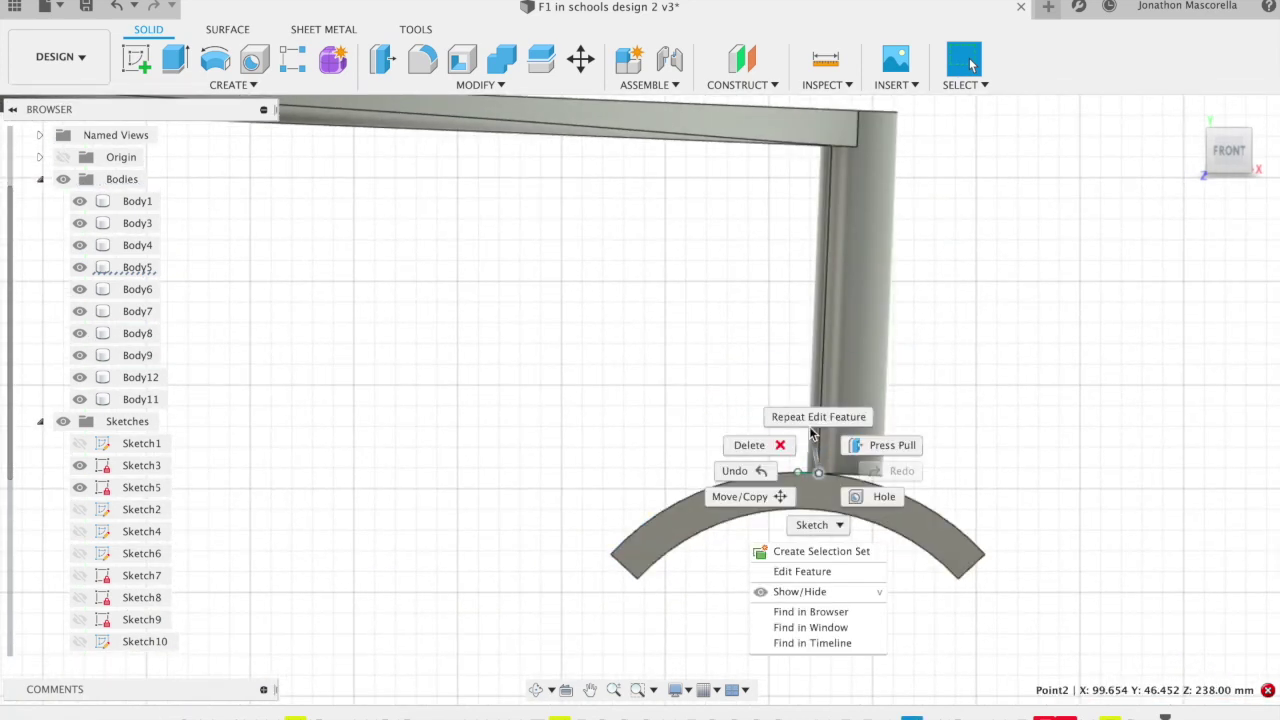
Recommit the arch-edge feature with its existing path and proportional distance, then return home.
click(815, 572)
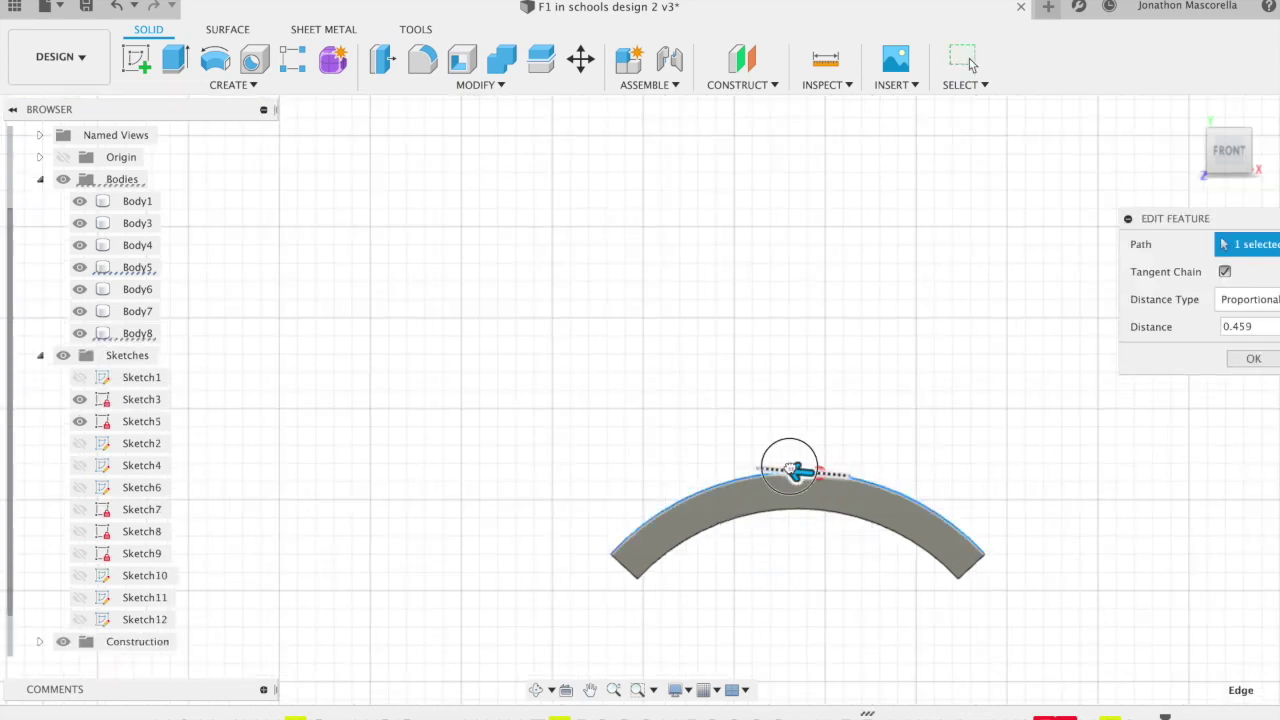
key(Return)
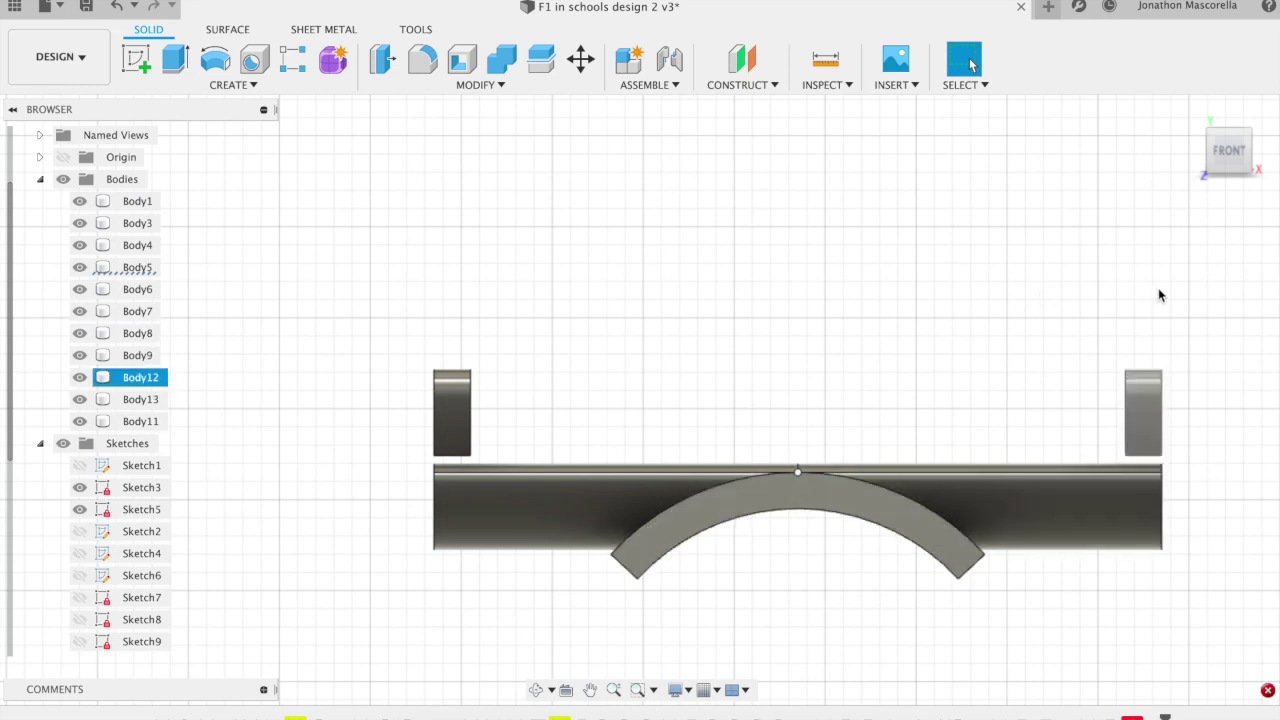
drag(1228, 160, 1176, 243)
shift+middle_drag(700, 300, 780, 360)
click(1191, 111)
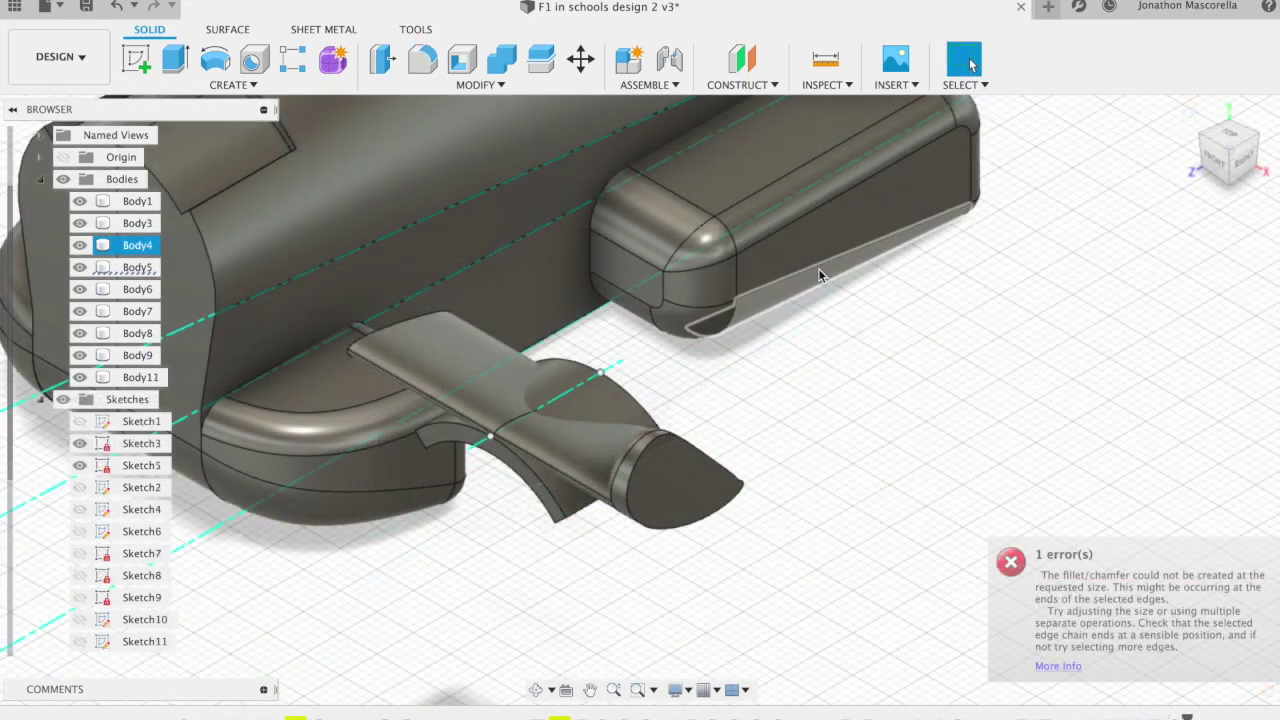
Abandon a Mirror attempt on the flat plate, then remove Body11 from the design.
click(355, 246)
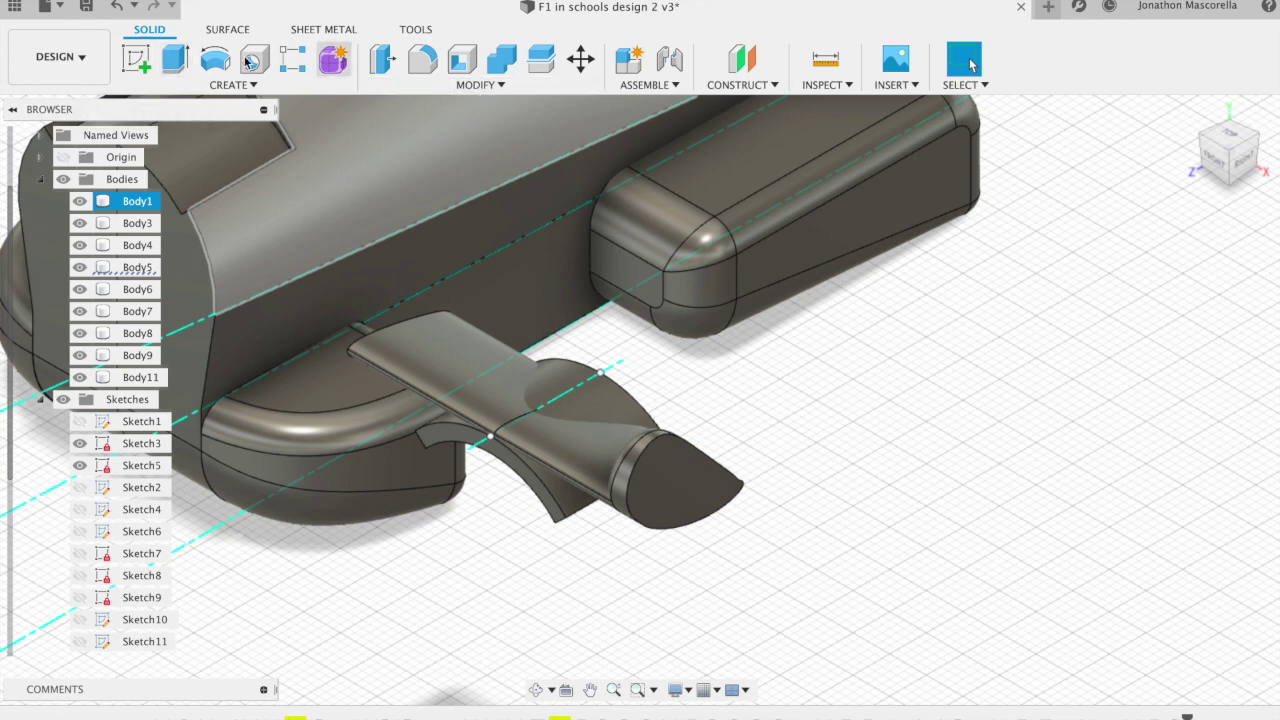
click(228, 84)
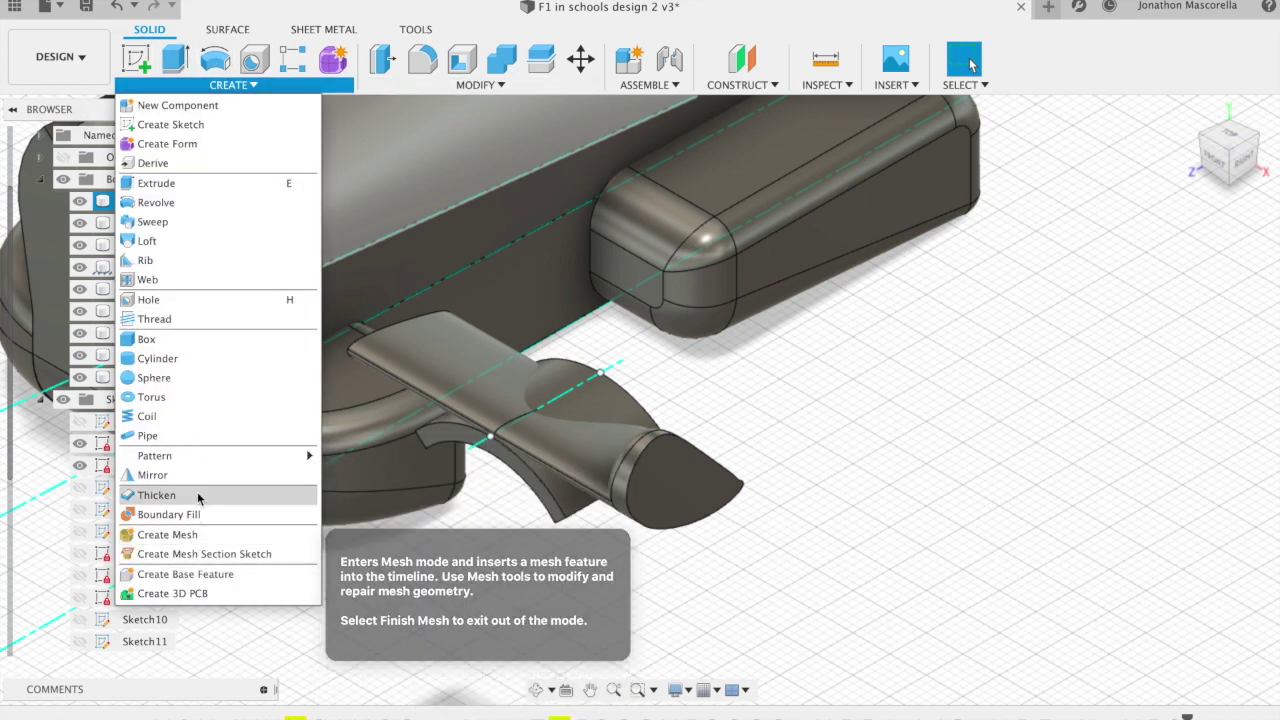
mouse_move(208, 456)
click(200, 475)
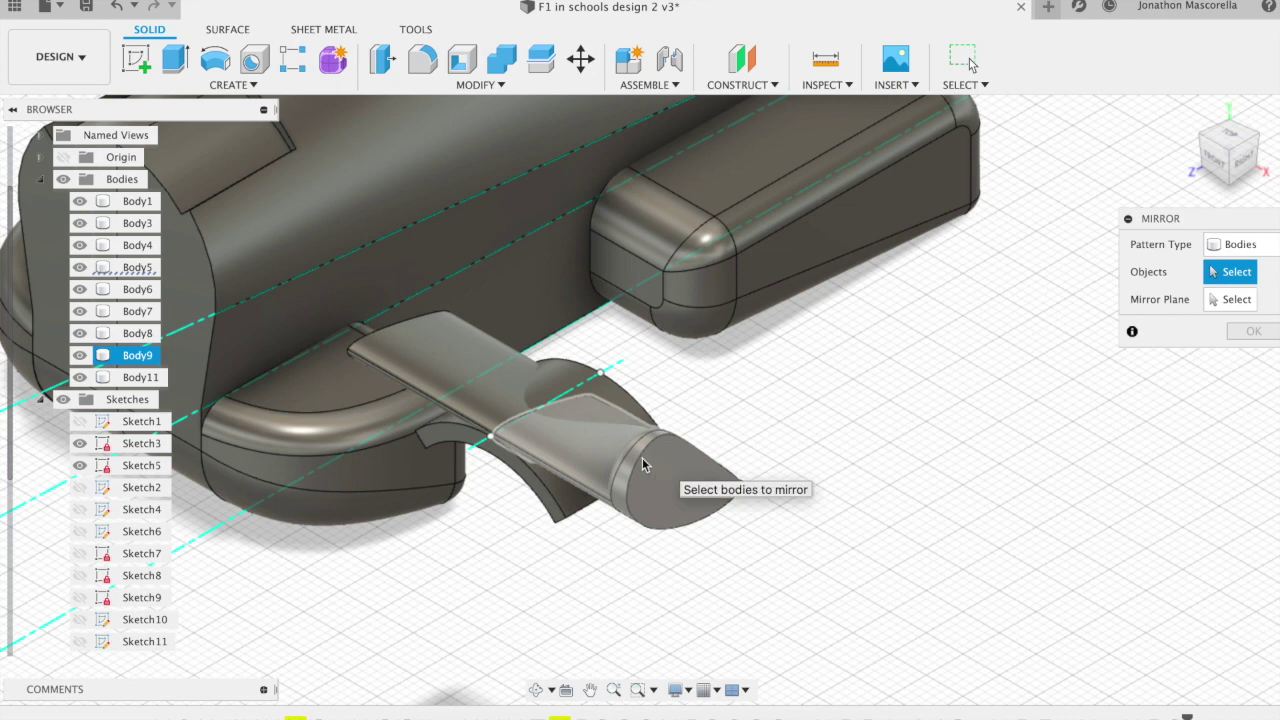
click(449, 363)
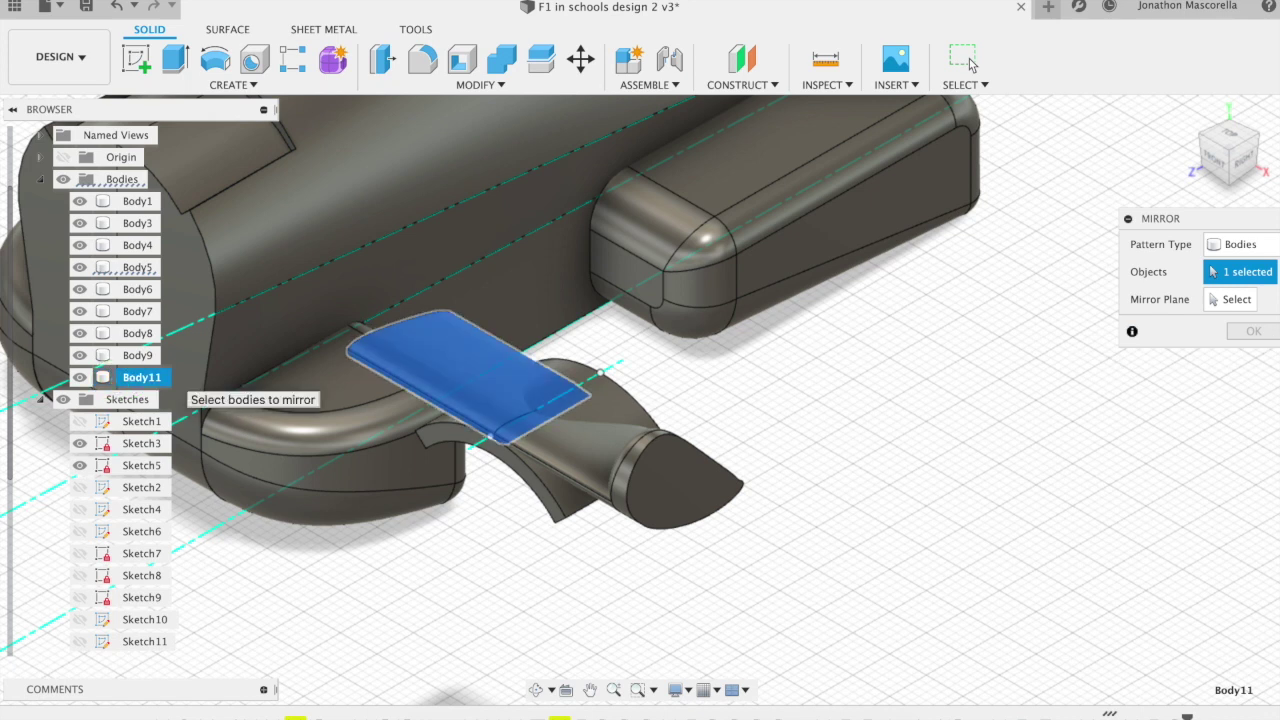
key(Escape)
right_click(118, 380)
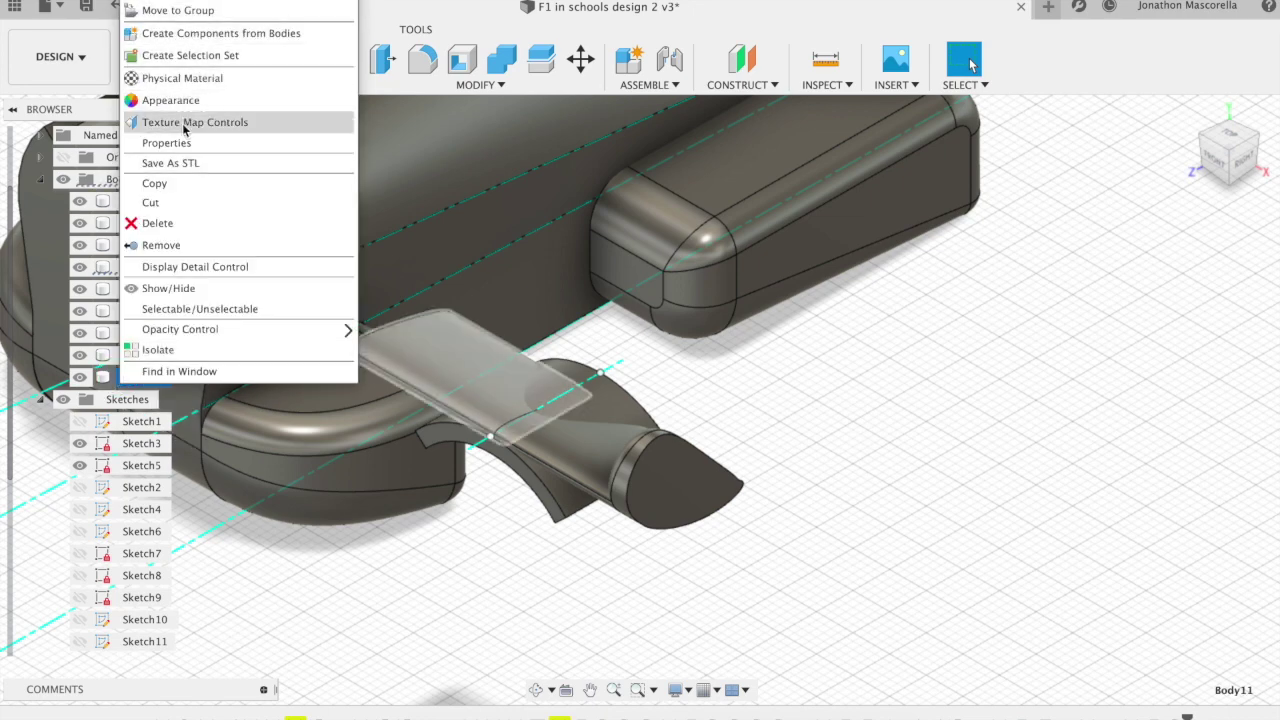
click(180, 245)
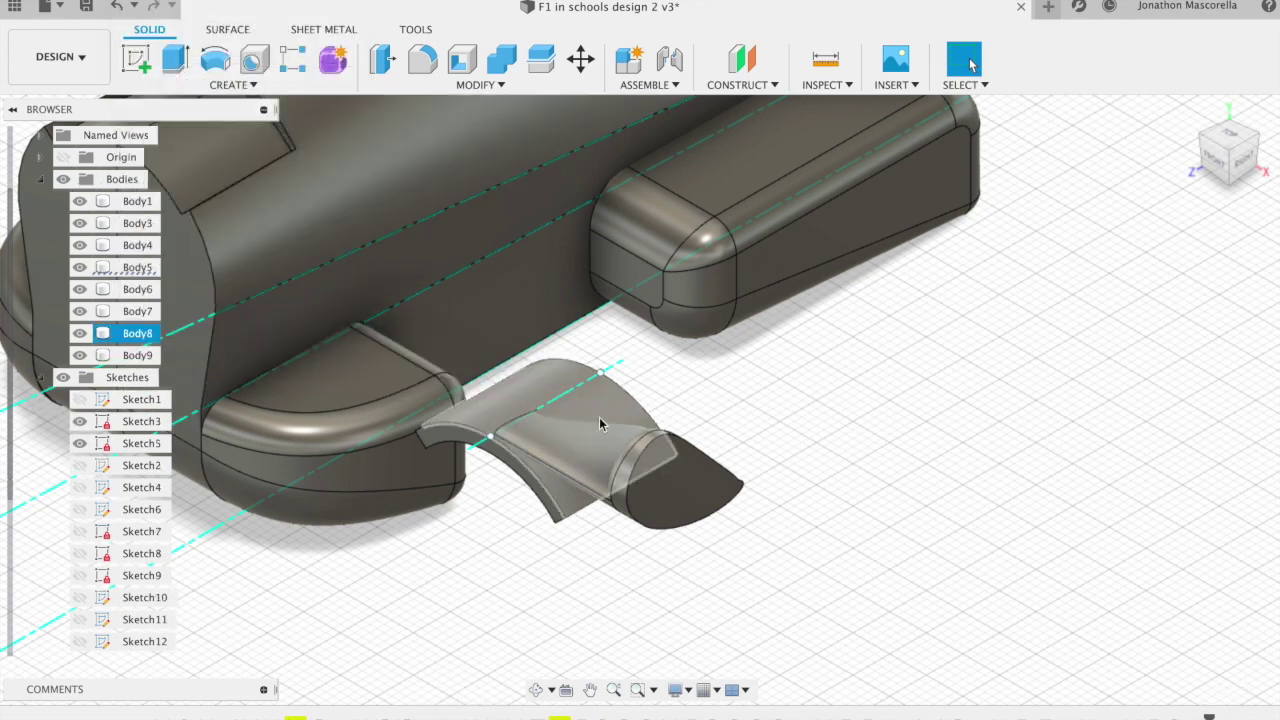
Mirror the rounded tip body across the chosen plane, producing Body14 on the arch's opposite side.
click(250, 85)
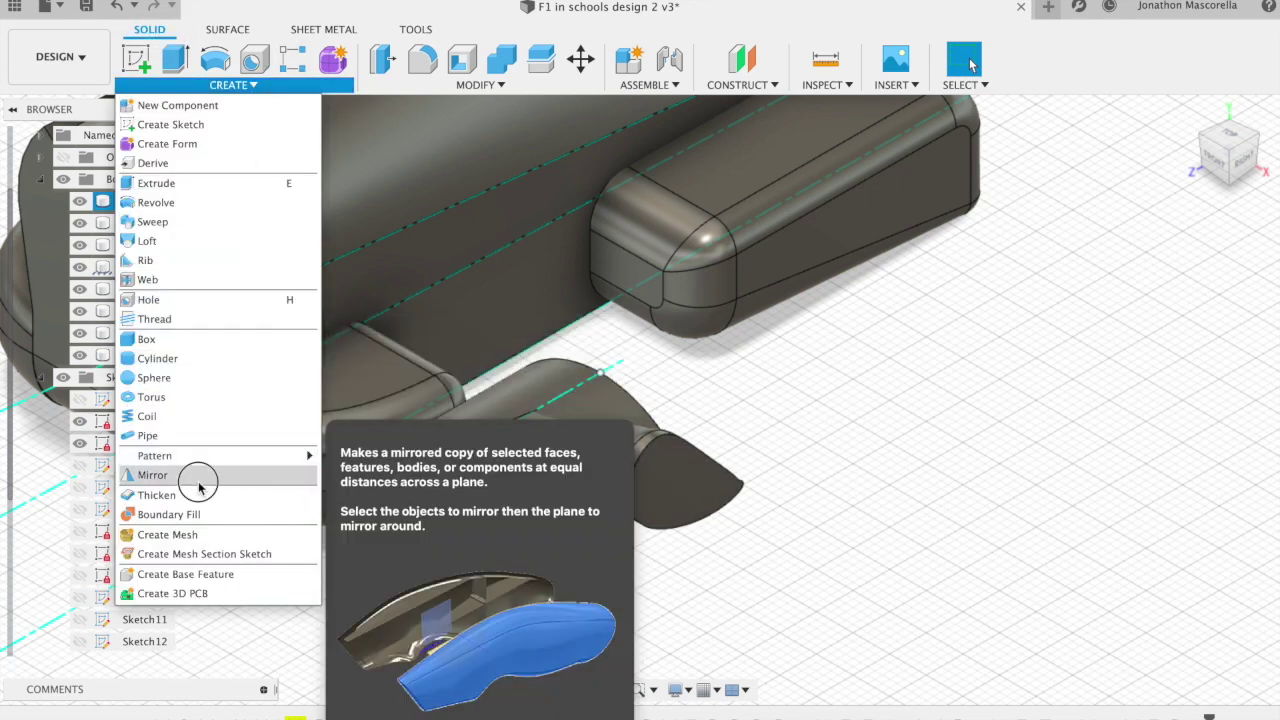
click(152, 475)
click(614, 476)
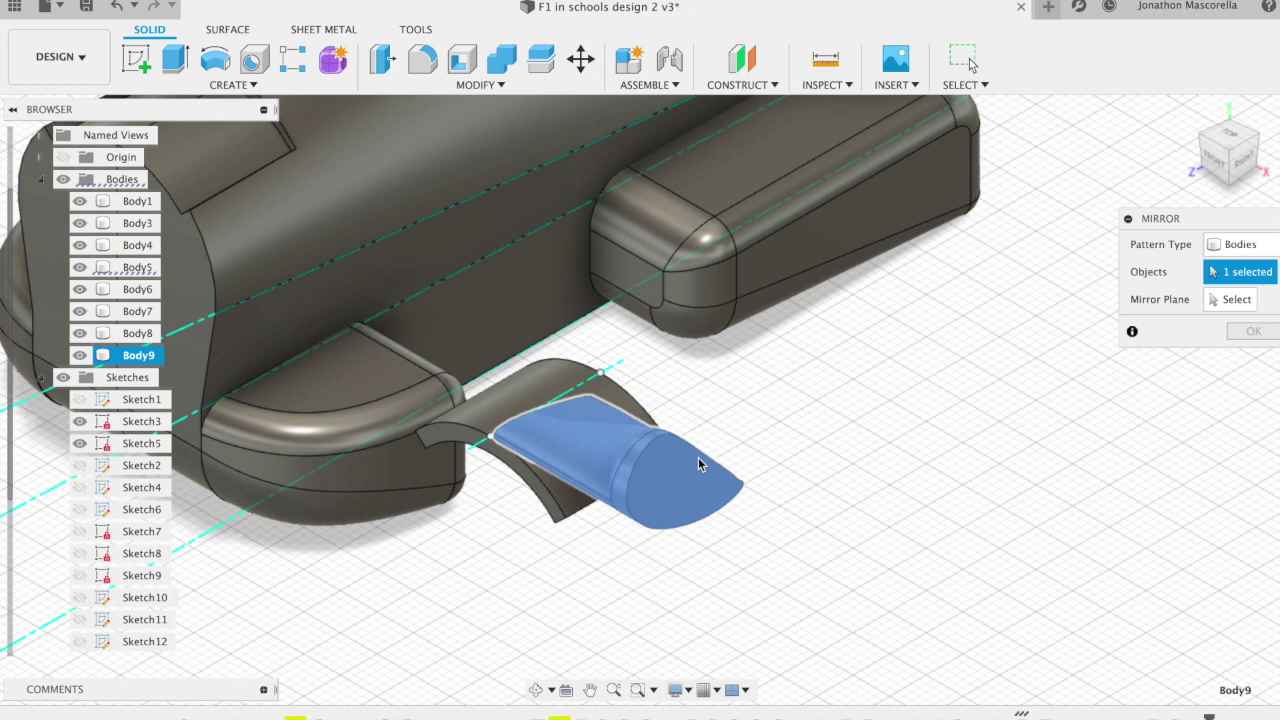
click(1248, 299)
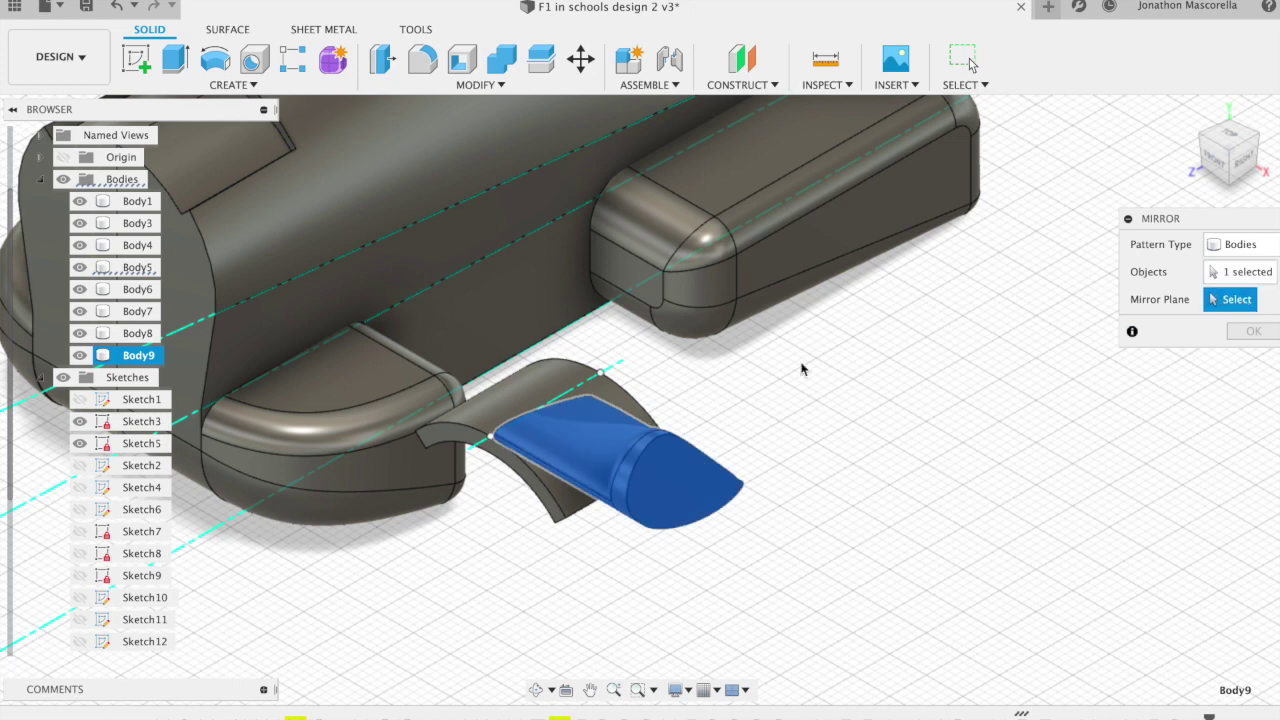
click(534, 420)
click(1247, 331)
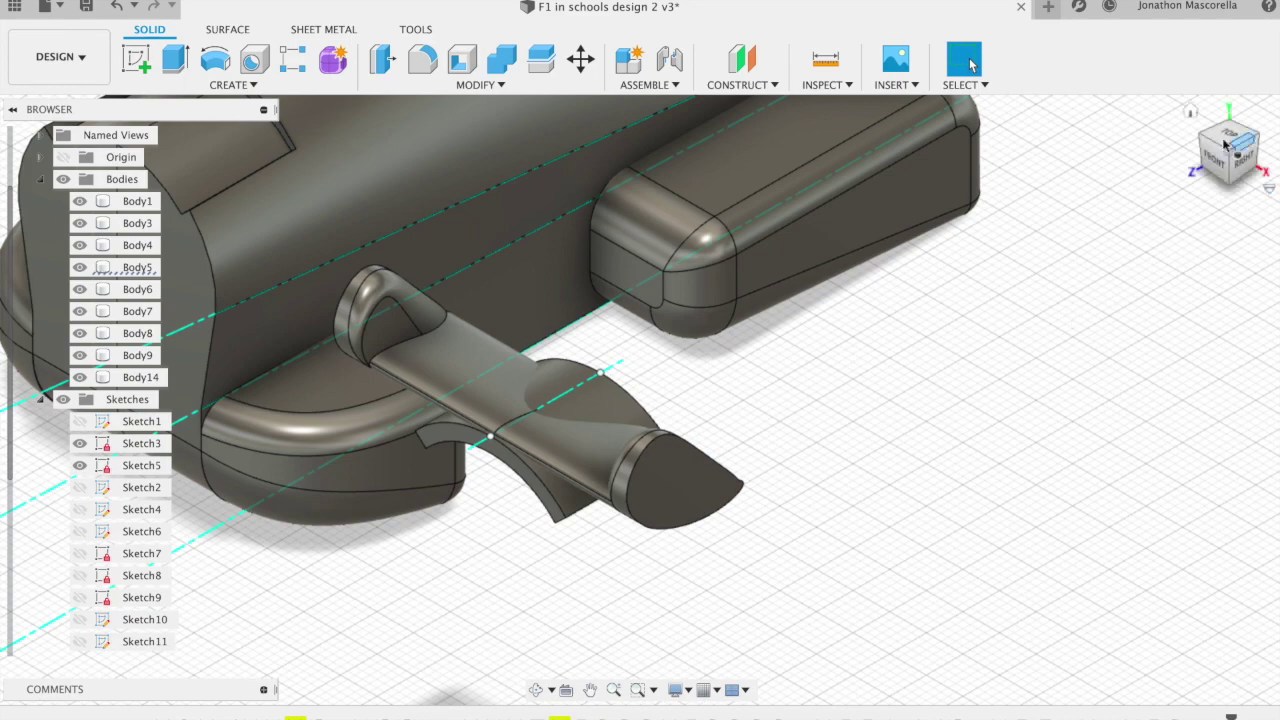
click(1190, 118)
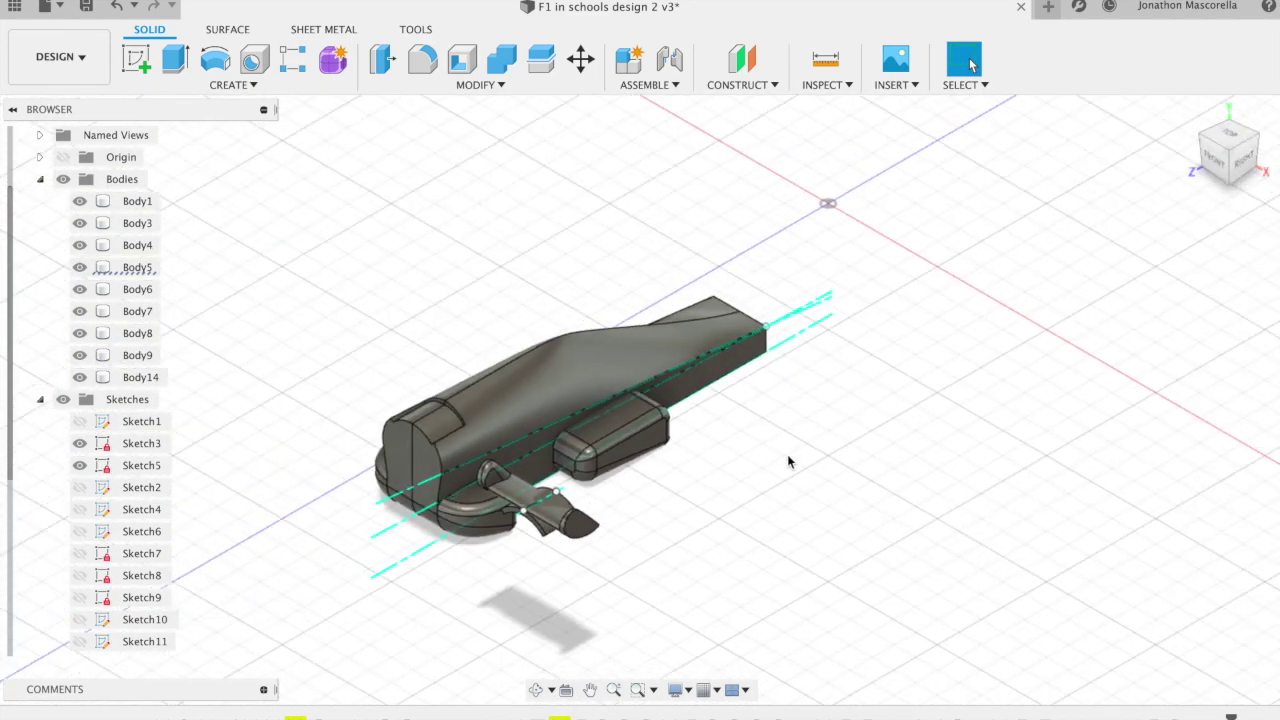
scroll(787, 456, up, 5)
scroll(787, 454, down, 8)
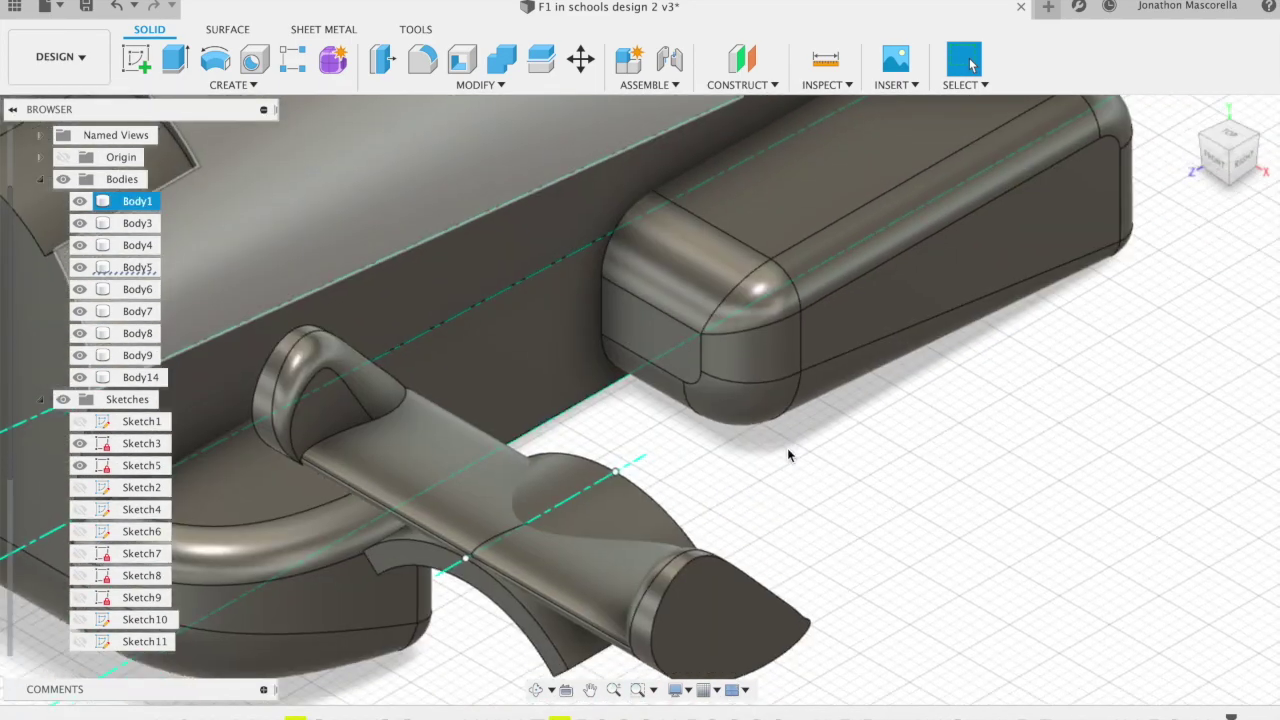
mouse_move(1215, 150)
mouse_down()
mouse_move(1182, 164)
mouse_move(1160, 432)
mouse_up()
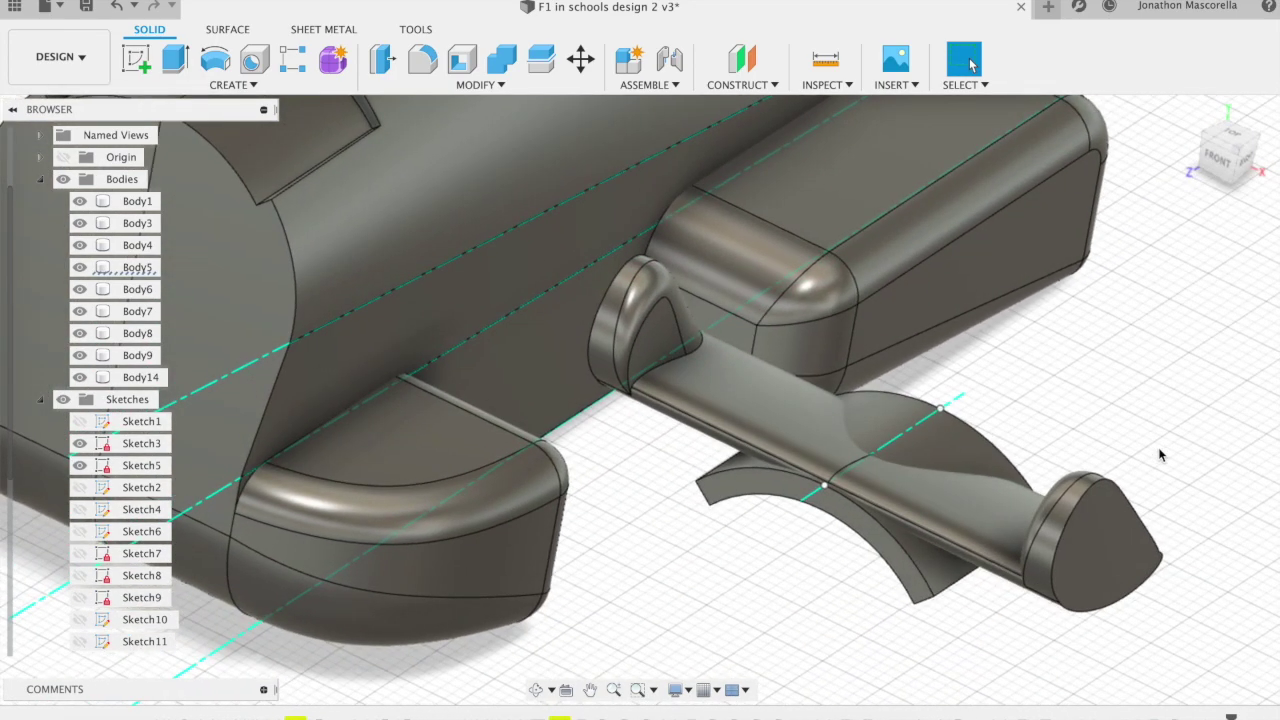
click(987, 500)
key(Escape)
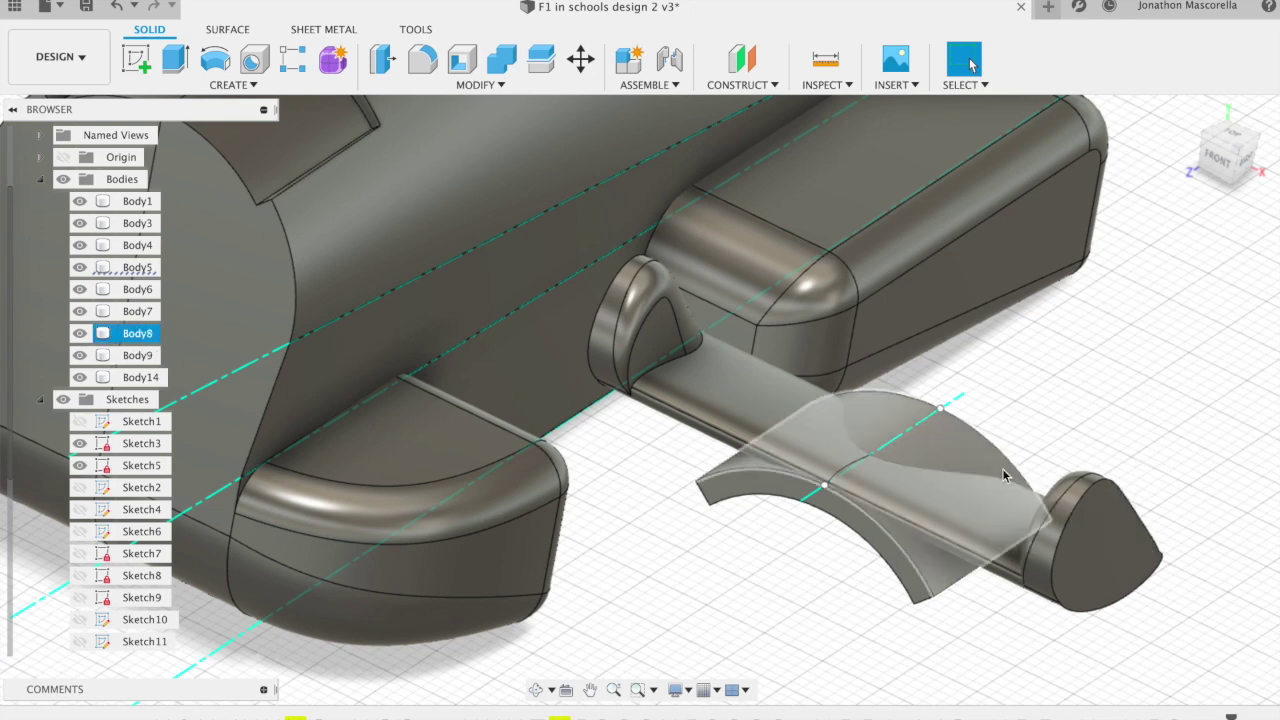
click(1198, 122)
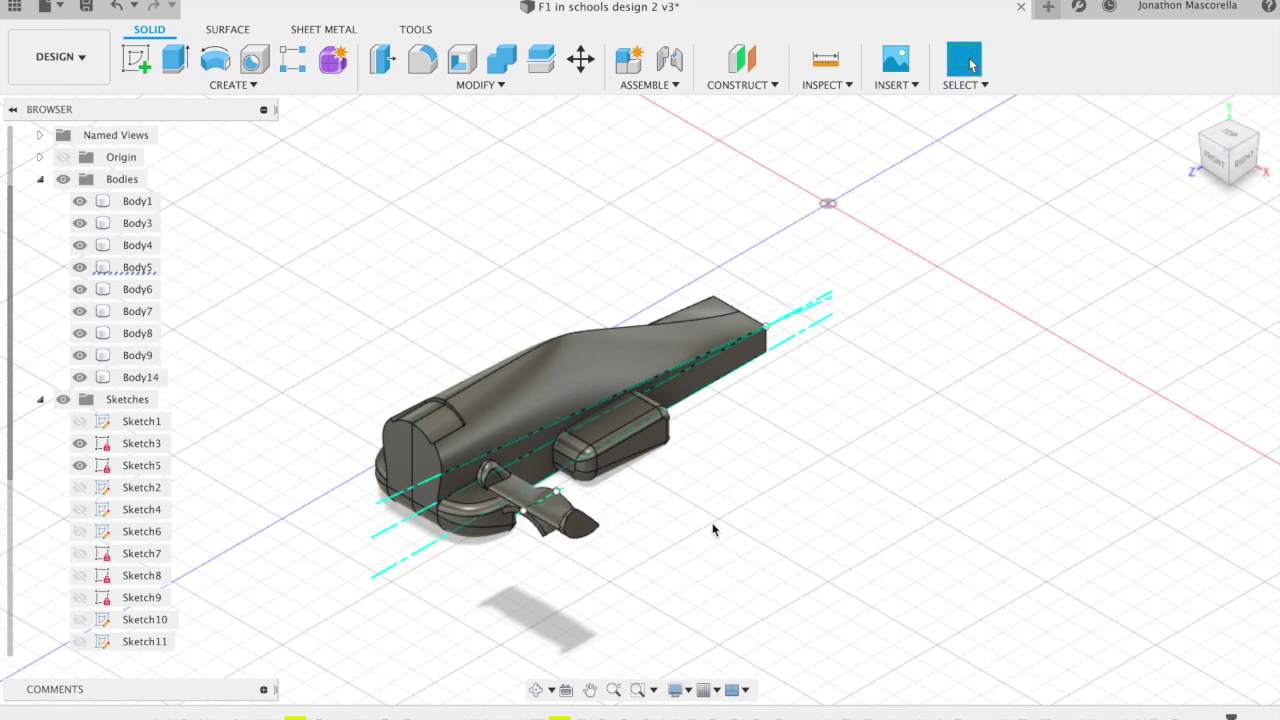
scroll(737, 527, up, 10)
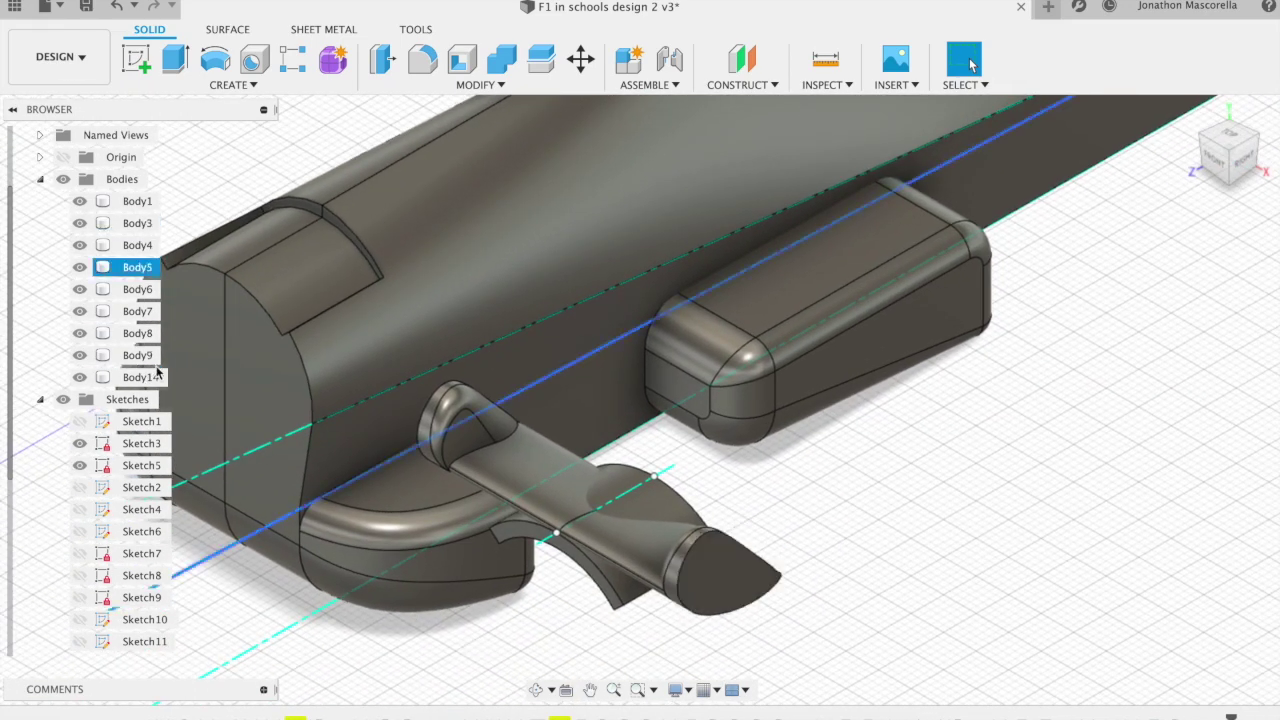
click(137, 267)
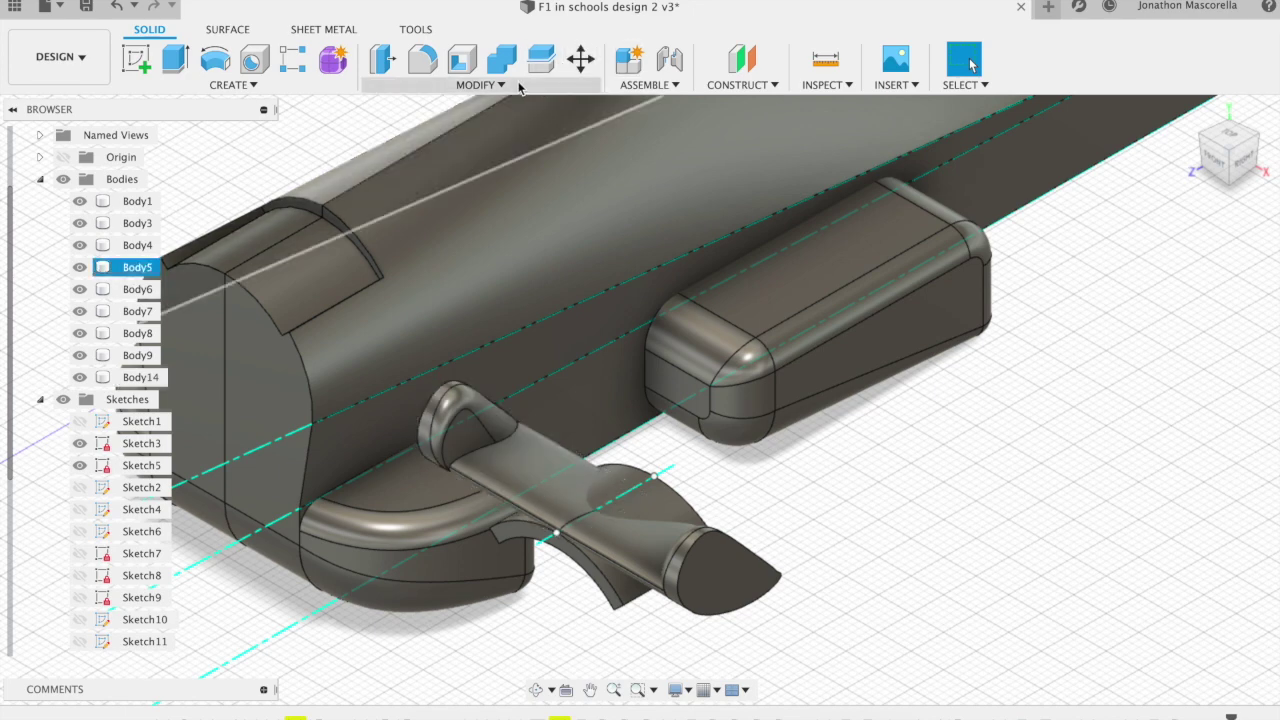
Combine with Join, using Body14 as target and Body9 and Body8 as tool bodies.
click(485, 84)
click(502, 62)
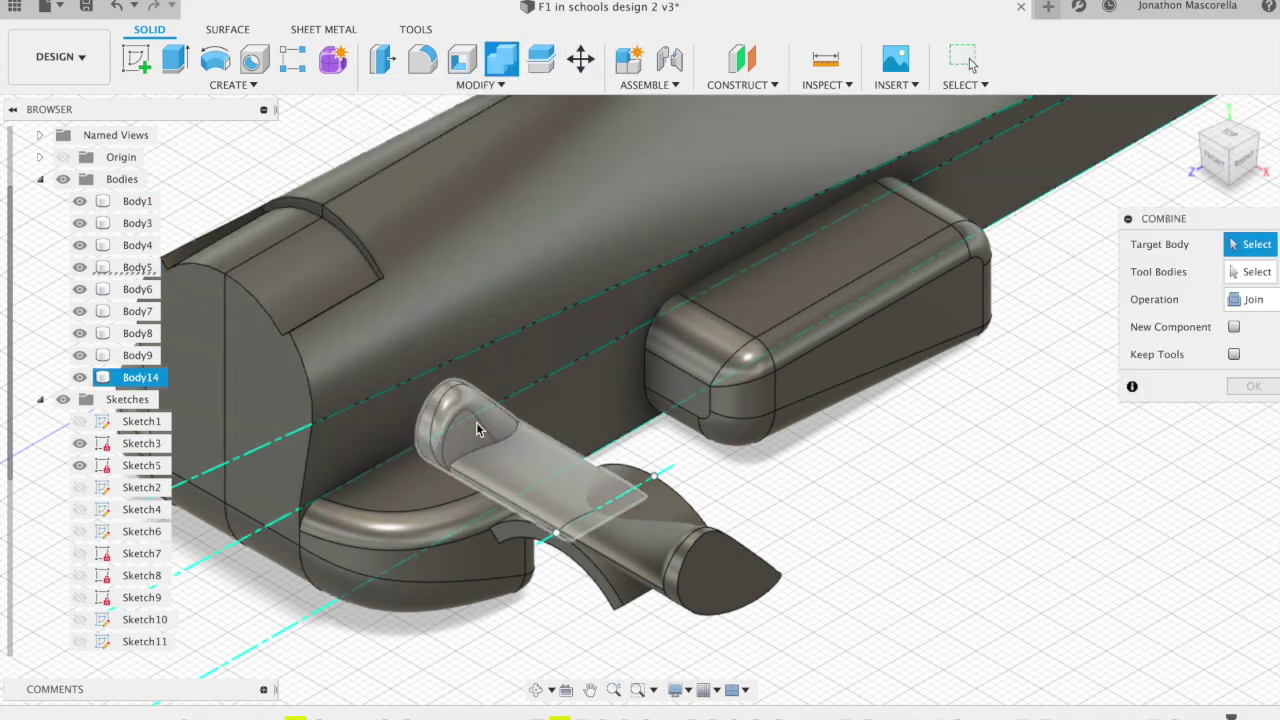
click(477, 428)
click(628, 552)
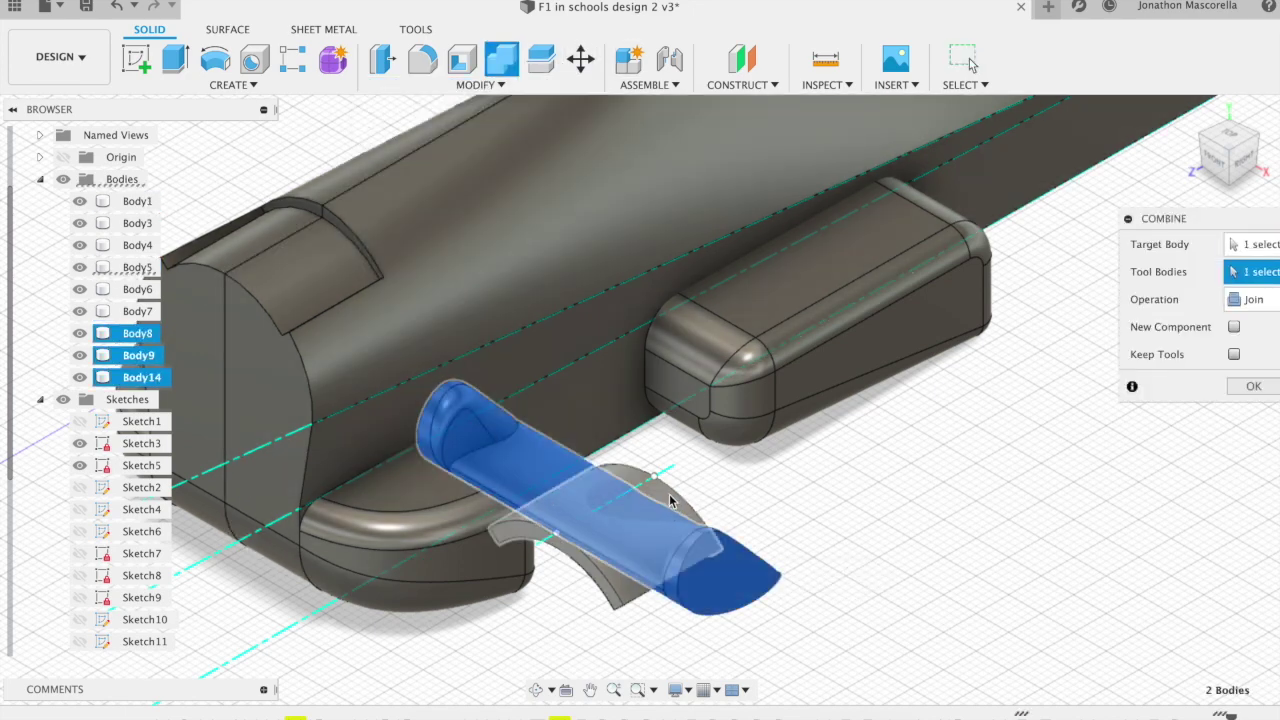
click(671, 501)
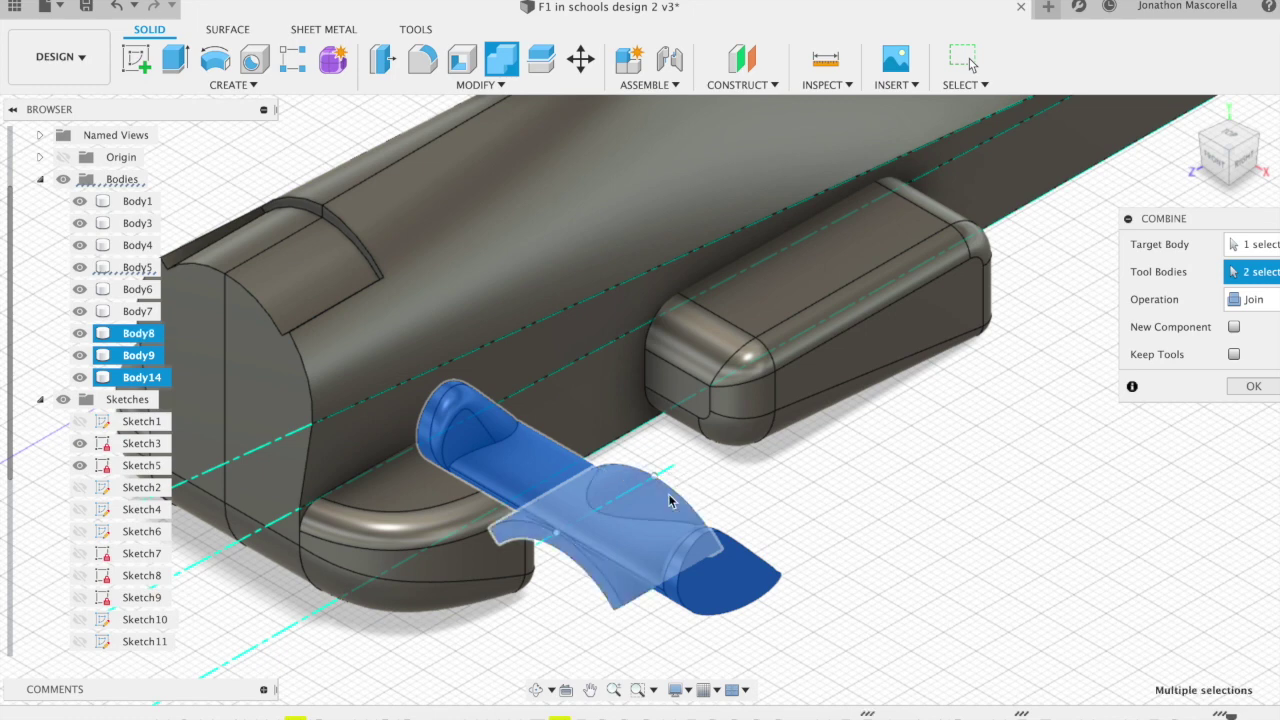
click(1255, 387)
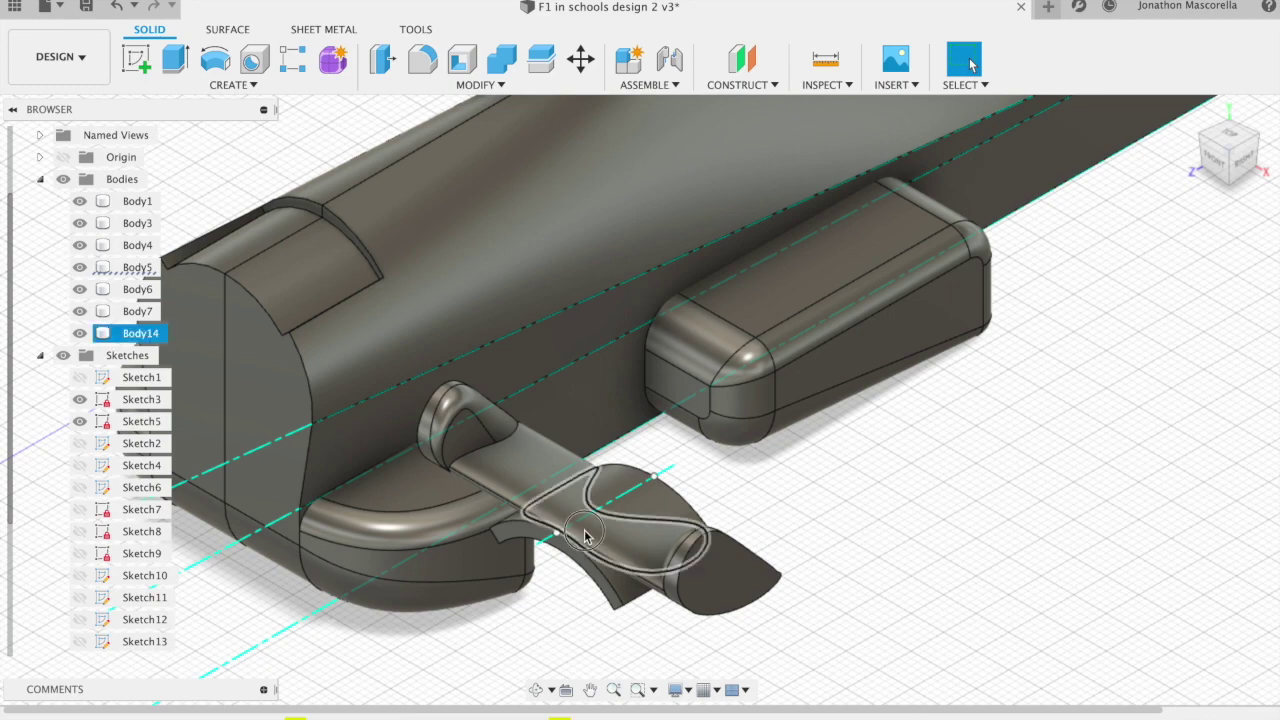
click(583, 533)
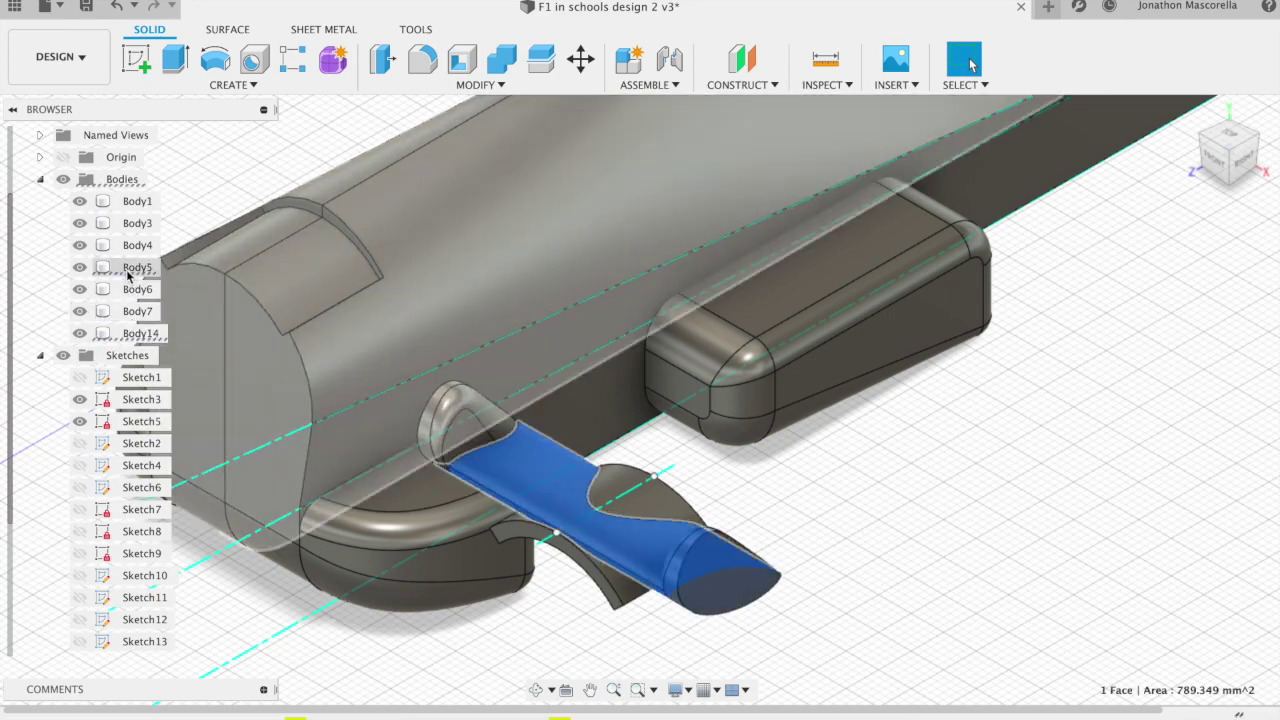